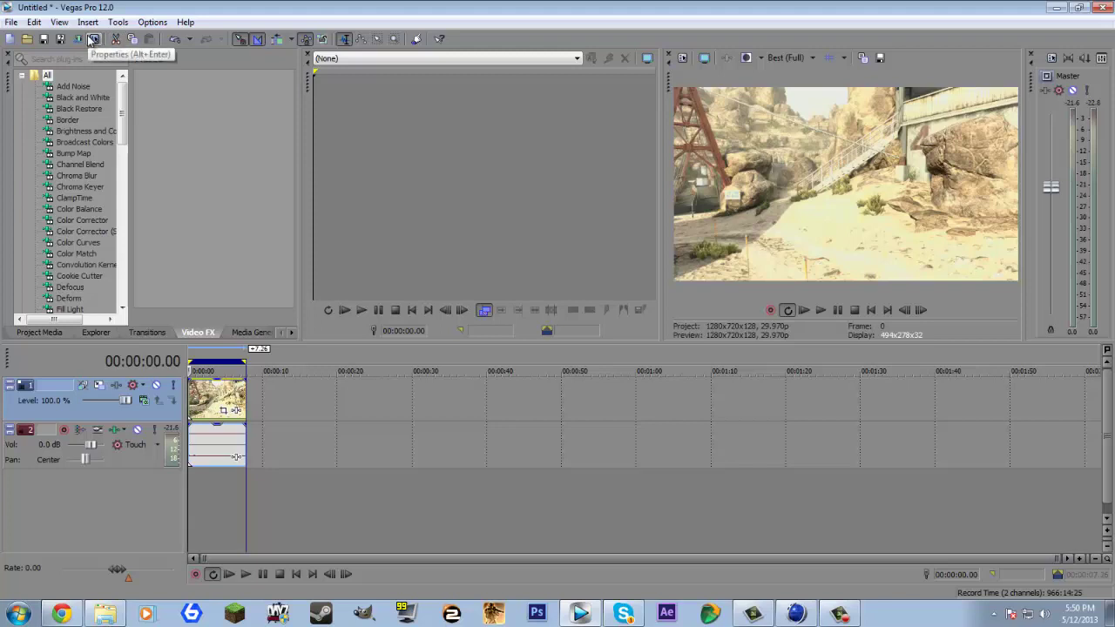
pyautogui.click(12, 22)
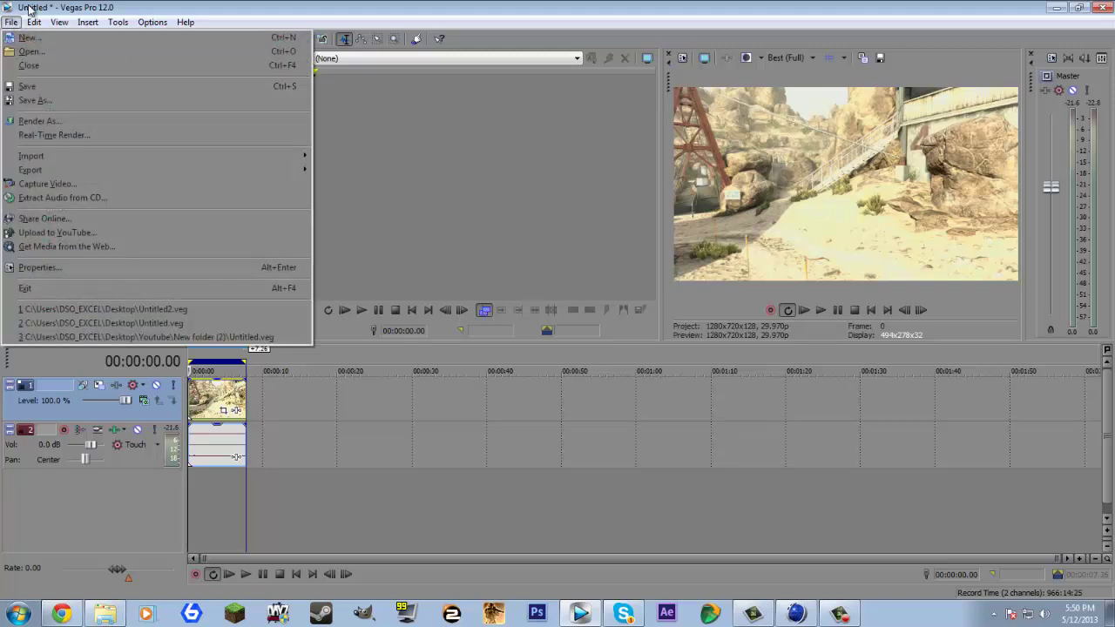
pyautogui.click(31, 10)
pyautogui.click(12, 25)
pyautogui.click(156, 8)
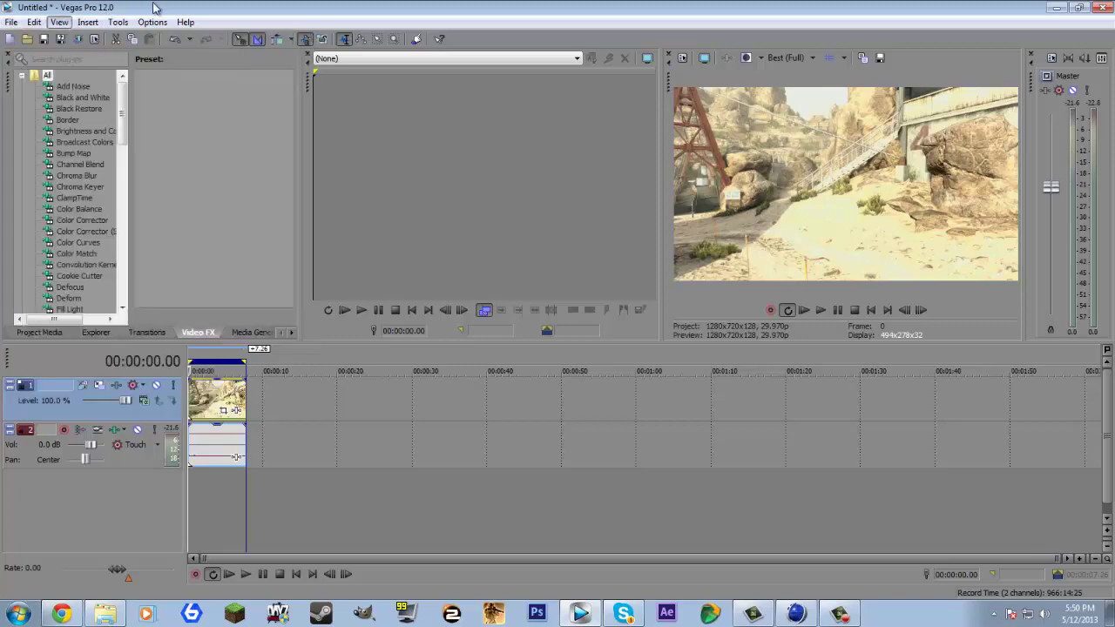
# Scrub through the video clip on the timeline and check its resample setting
pyautogui.click(216, 404)
pyautogui.click(234, 398)
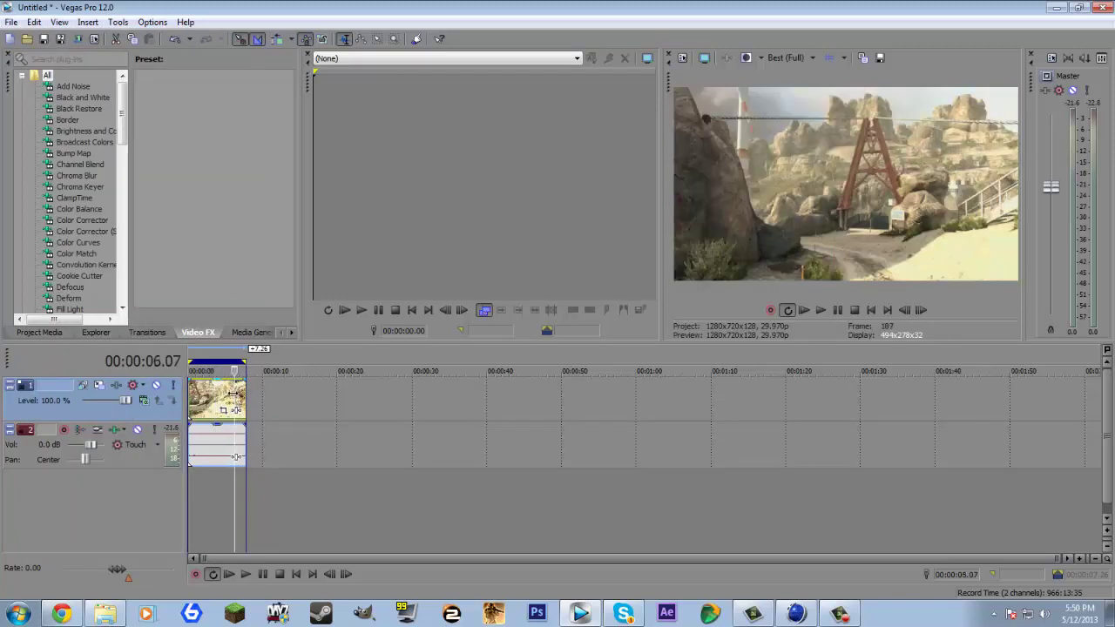
pyautogui.moveTo(234, 398); pyautogui.dragTo(205, 394)
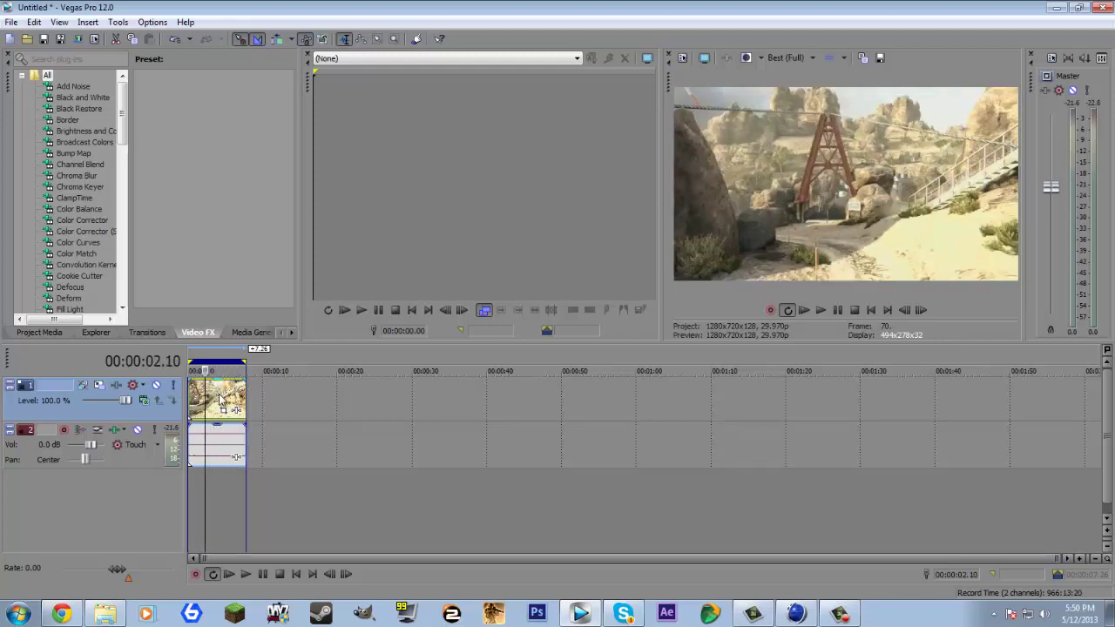
pyautogui.rightClick(220, 397)
pyautogui.moveTo(284, 486)
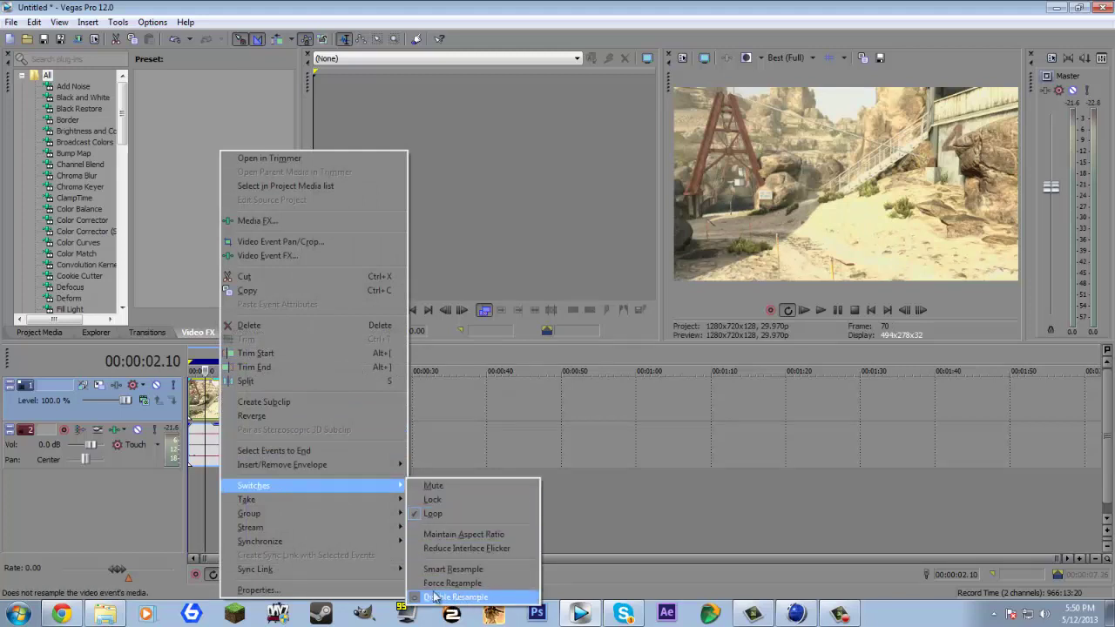
pyautogui.click(200, 409)
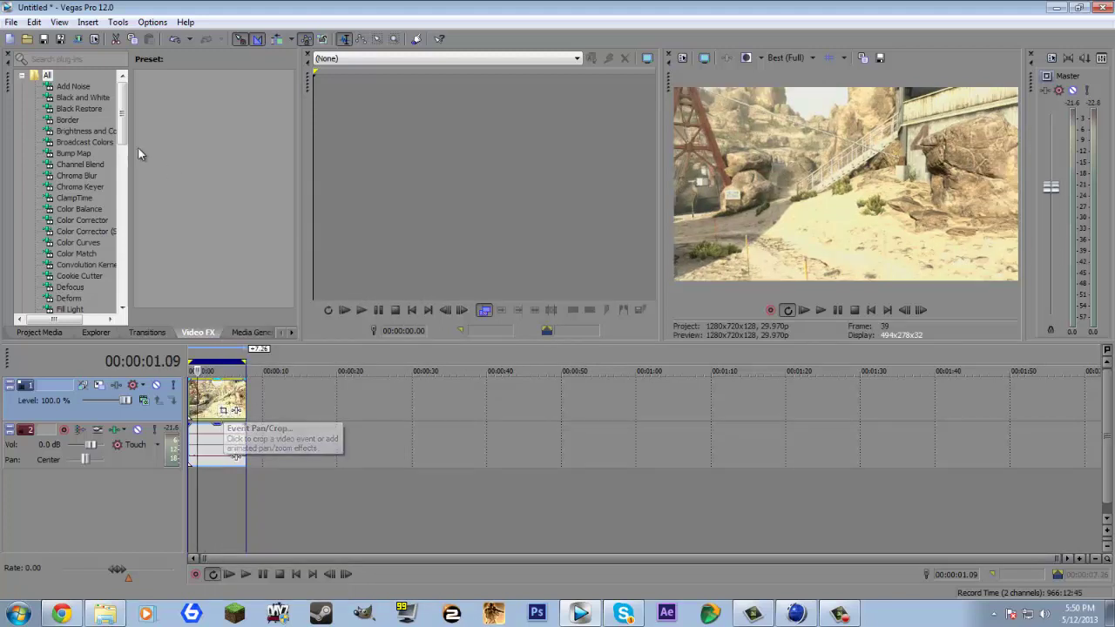
# Set the project's frame rate to 30 fps in the project properties and accept the settings
pyautogui.click(12, 22)
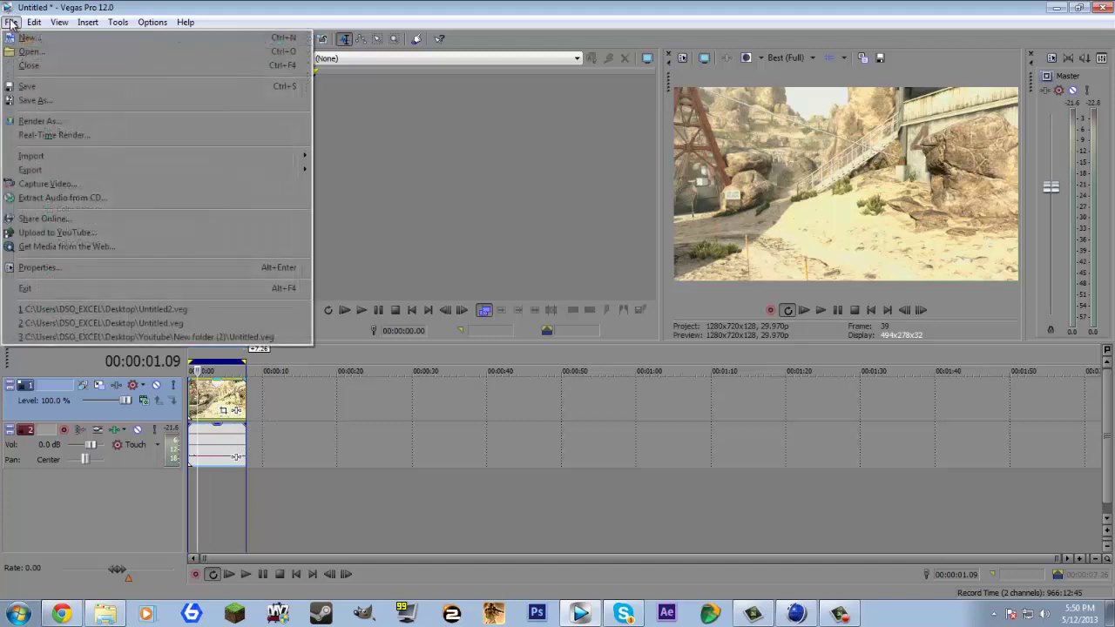
pyautogui.click(57, 266)
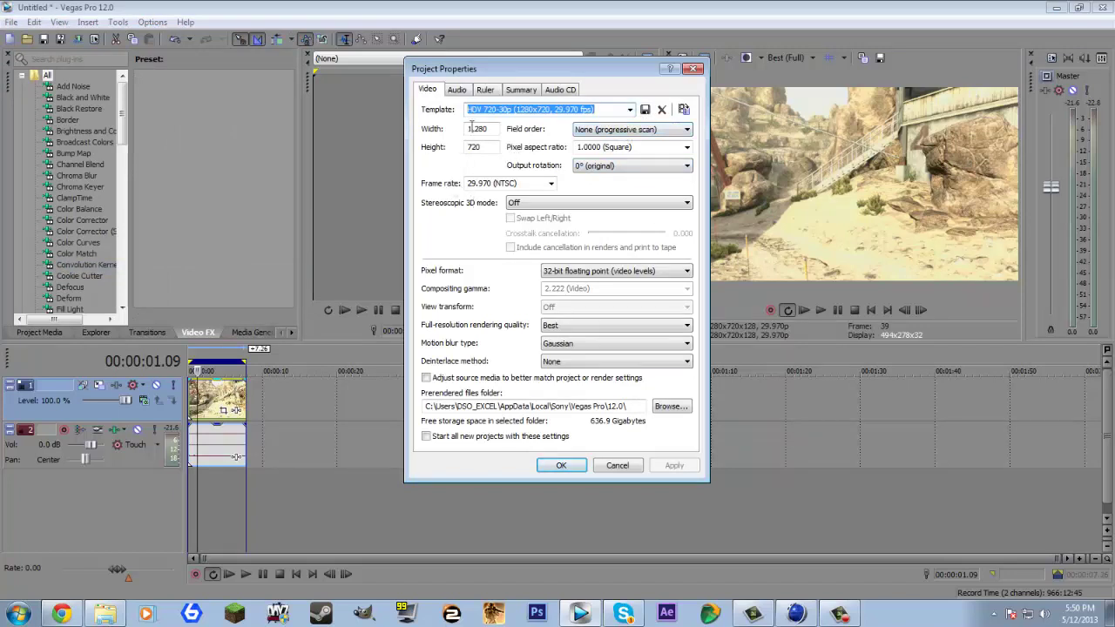
pyautogui.click(532, 184)
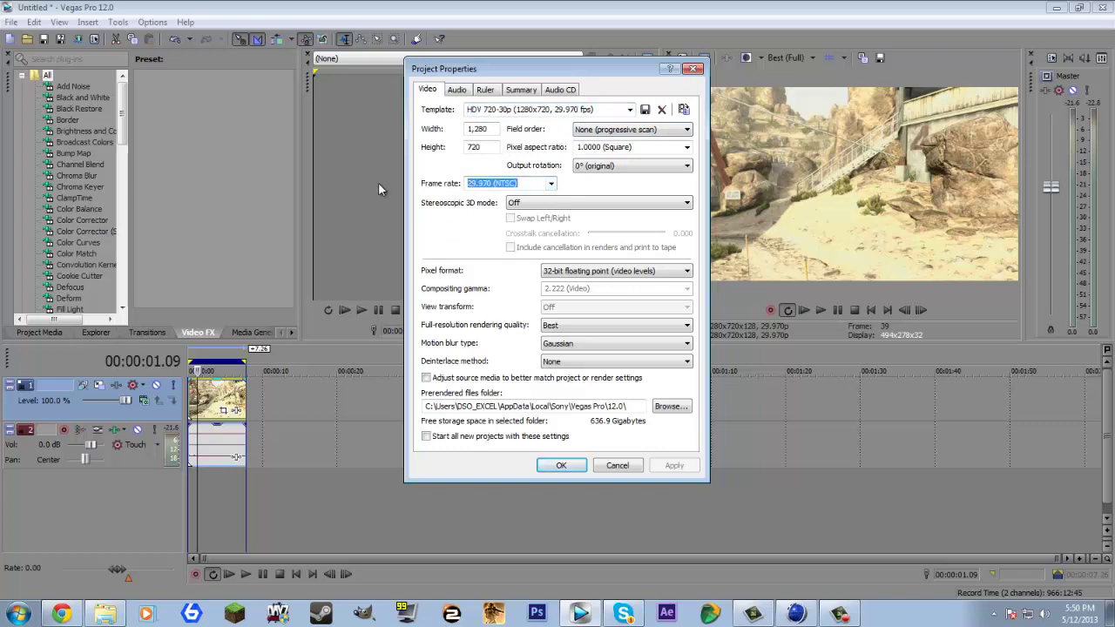
pyautogui.write('30')
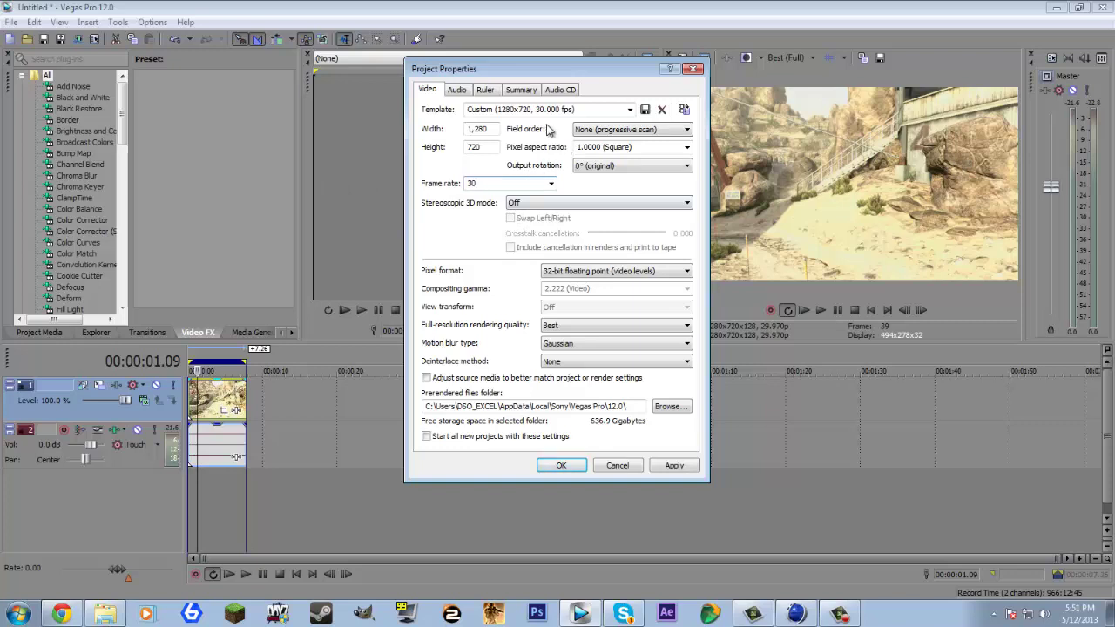
pyautogui.click(584, 275)
pyautogui.click(517, 439)
pyautogui.click(561, 465)
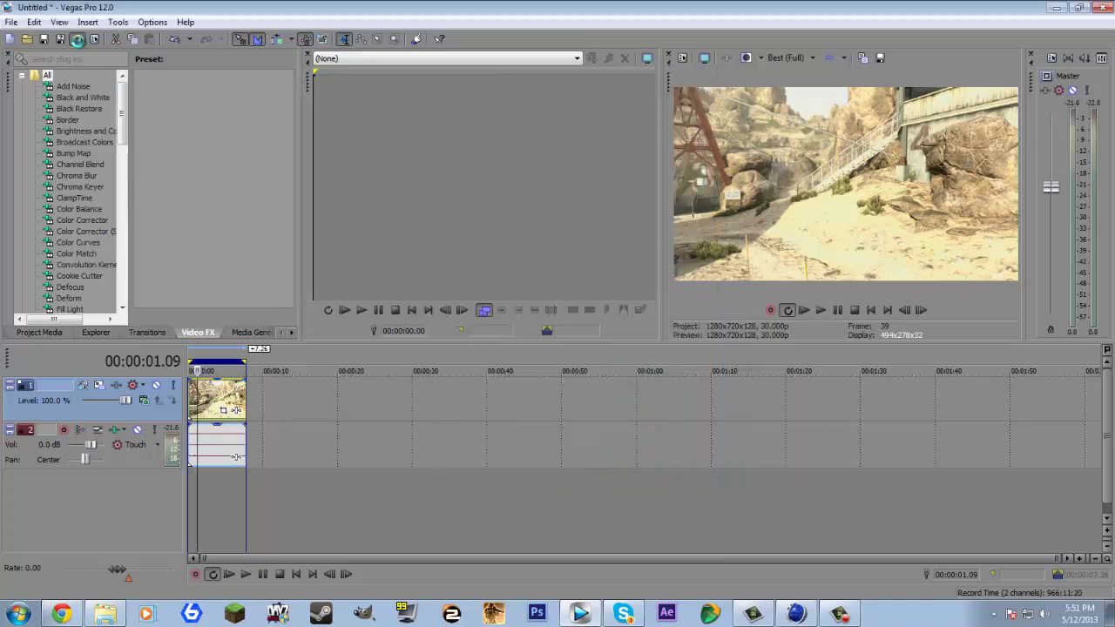
# Choose the PNG image sequence format in the render settings and close them without rendering
pyautogui.click(77, 38)
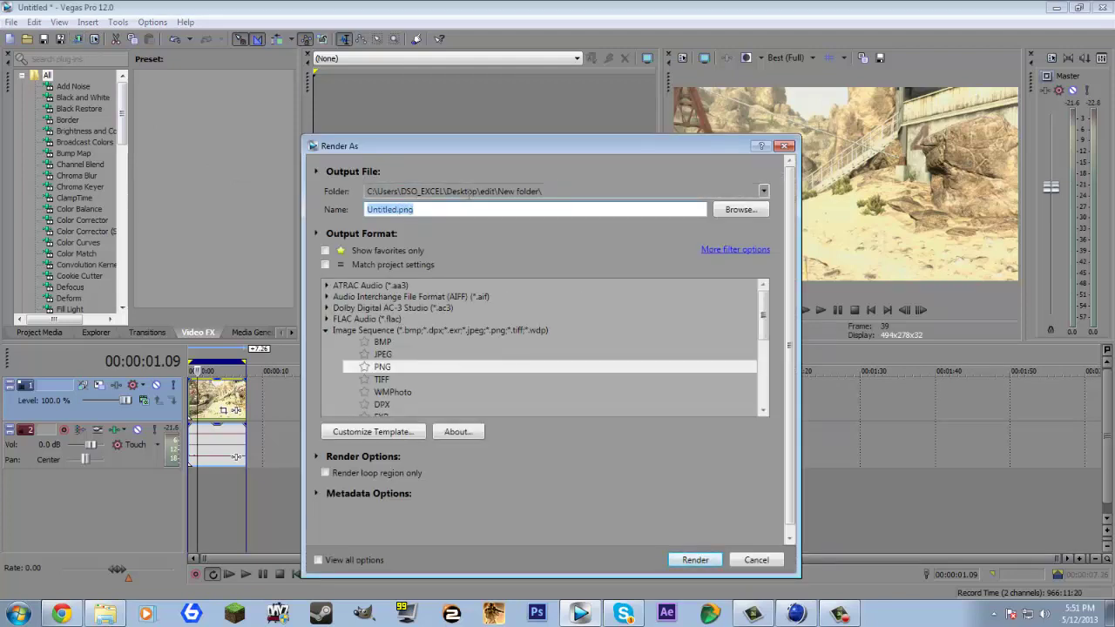
pyautogui.click(352, 331)
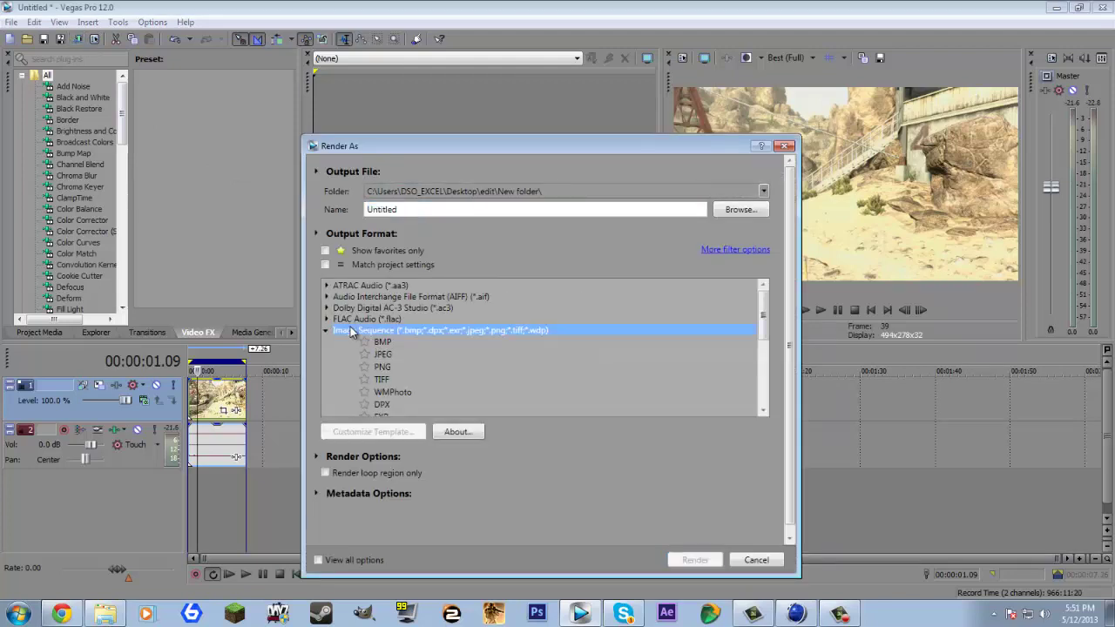
pyautogui.click(384, 368)
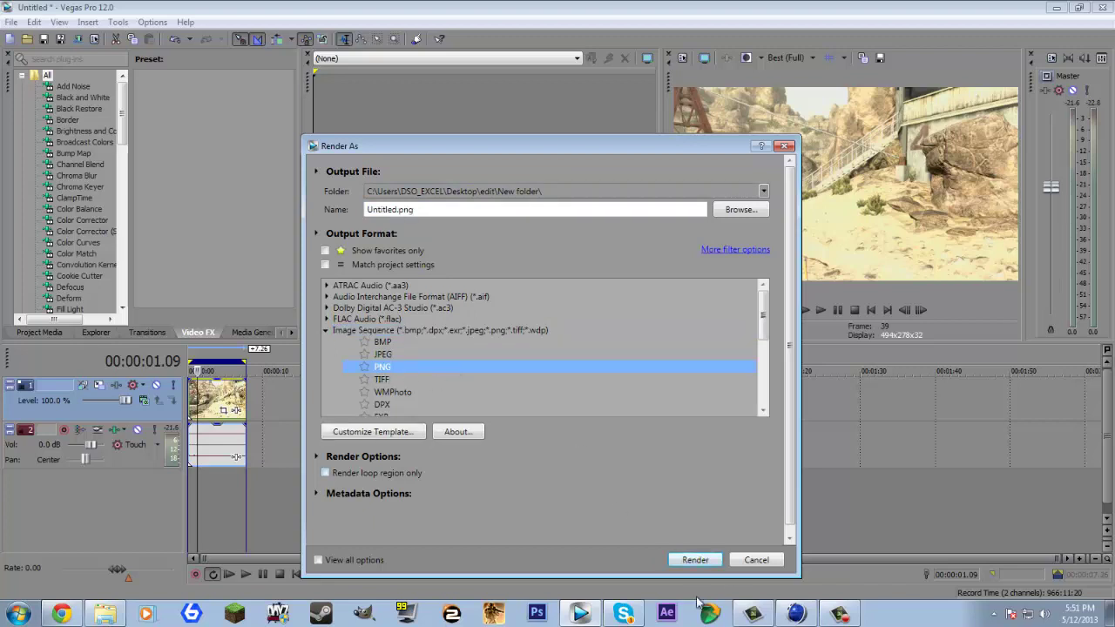
pyautogui.click(754, 560)
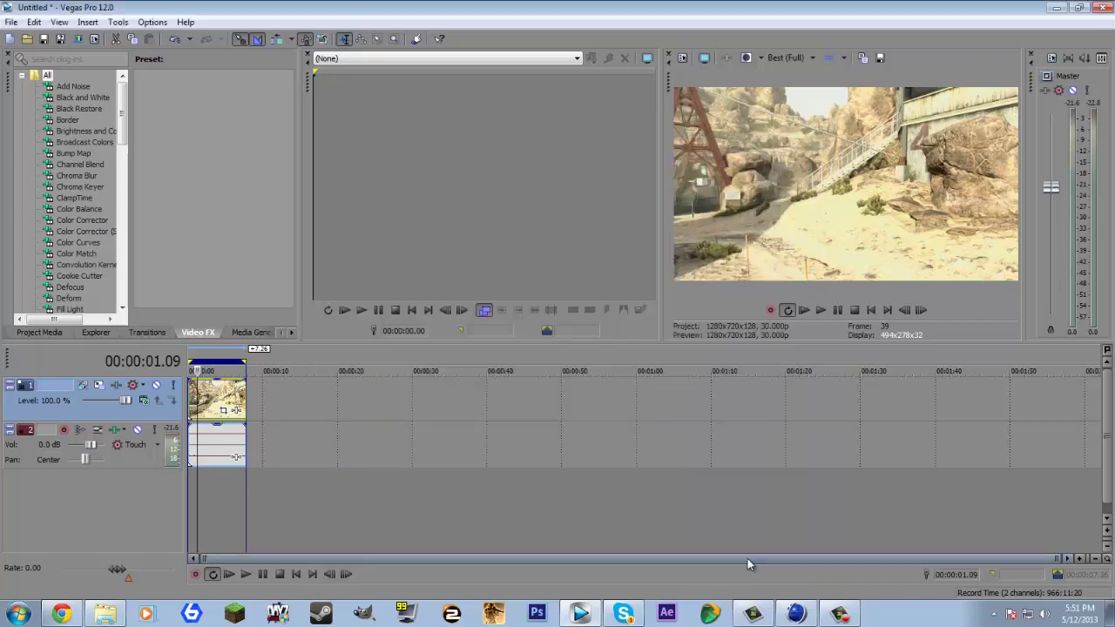
pyautogui.click(1110, 614)
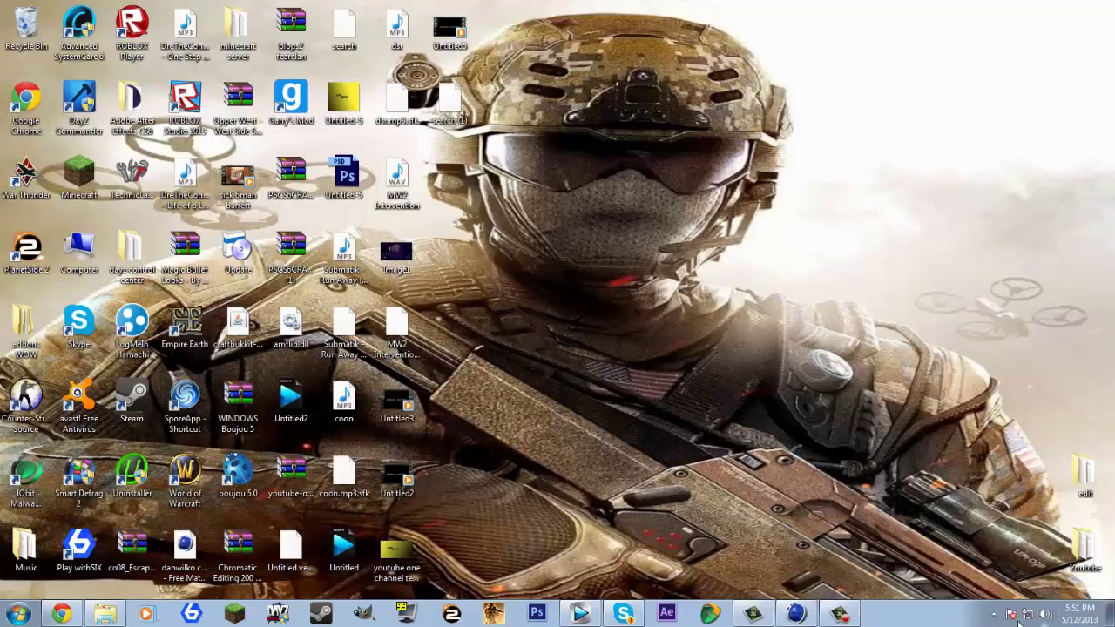
pyautogui.doubleClick(1085, 544)
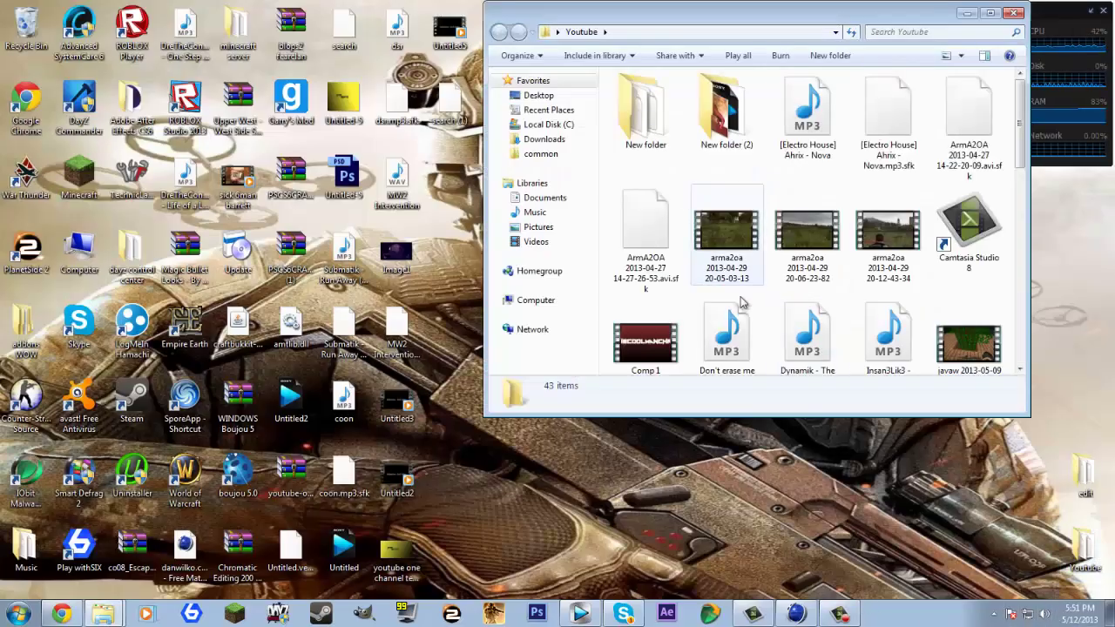
pyautogui.scroll(-5, 794, 232)
pyautogui.scroll(5, 793, 232)
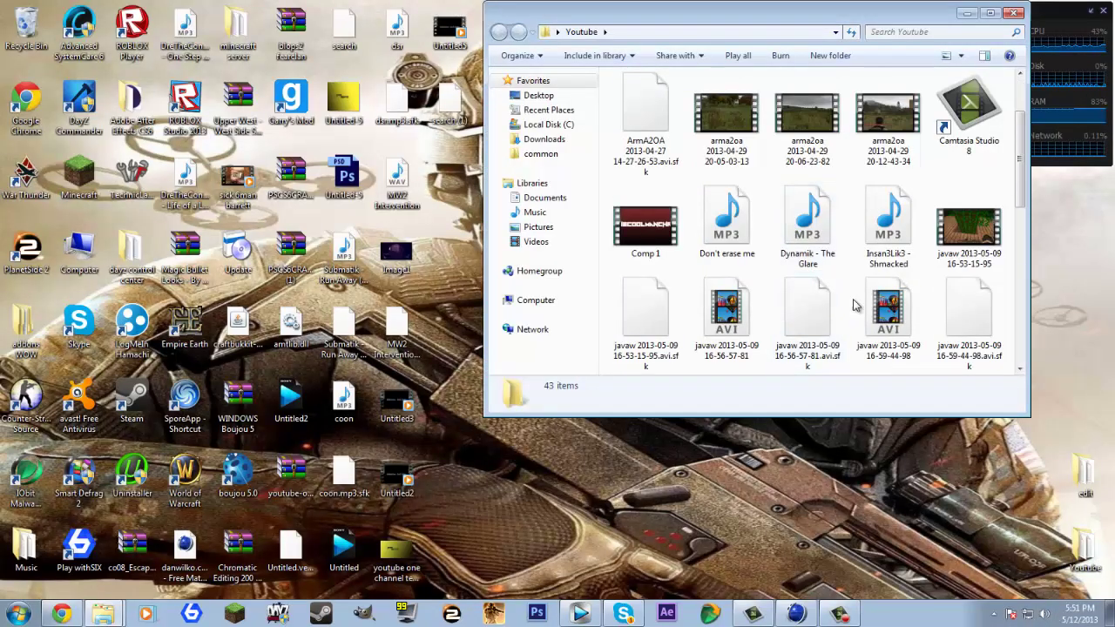
pyautogui.click(1015, 13)
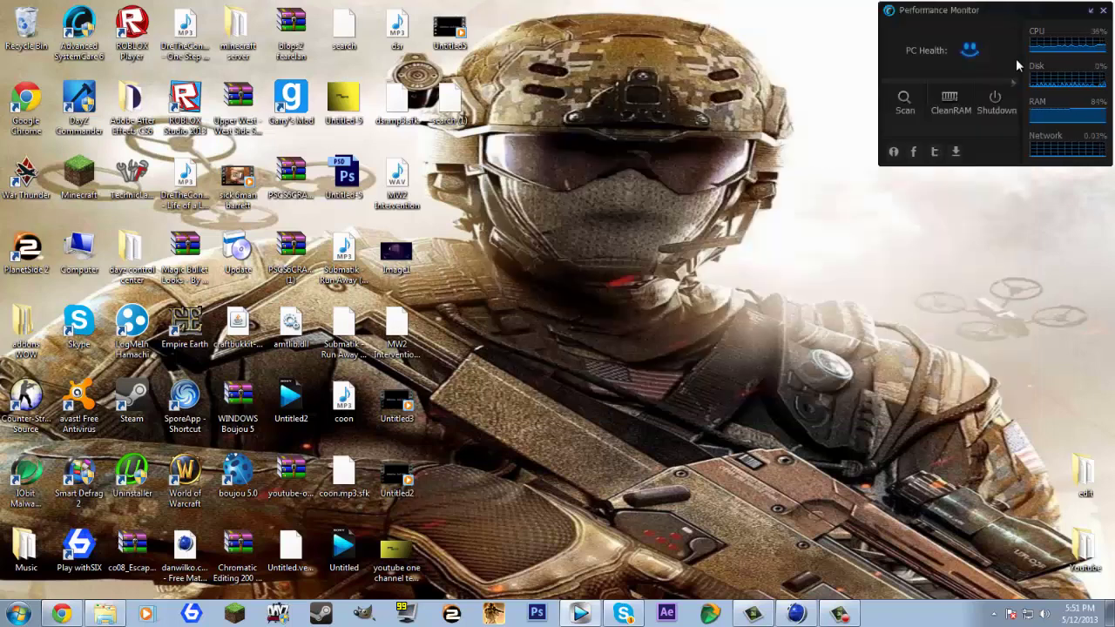
# Examine the rendered PNG frames in New folder inside the desktop's edit folder, and minimize the folder window
pyautogui.doubleClick(1085, 479)
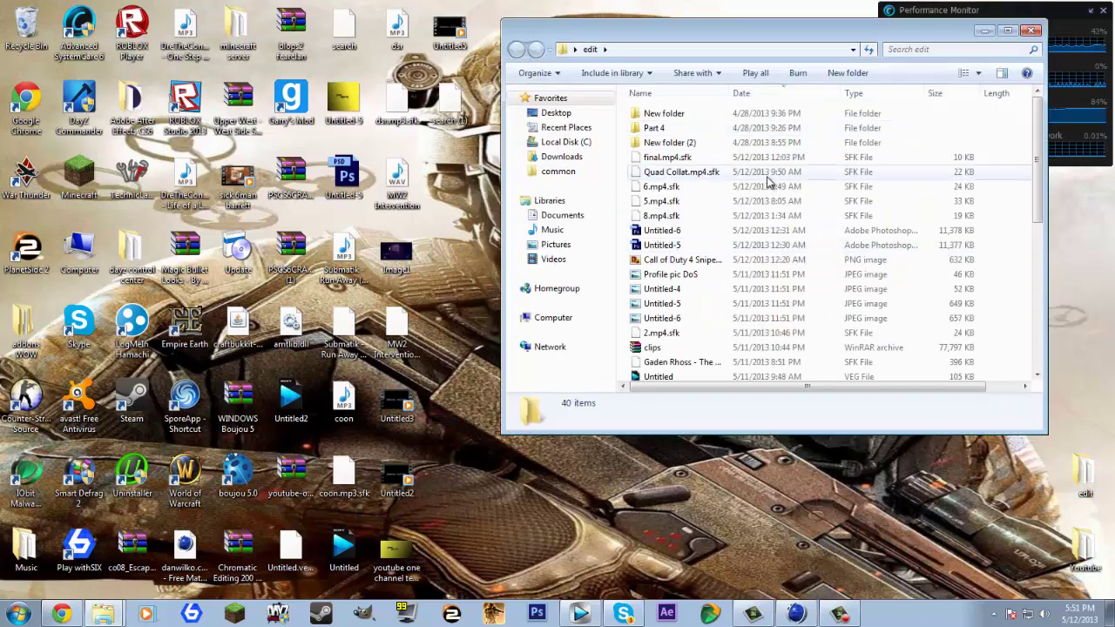
pyautogui.scroll(-4, 791, 197)
pyautogui.scroll(7, 707, 204)
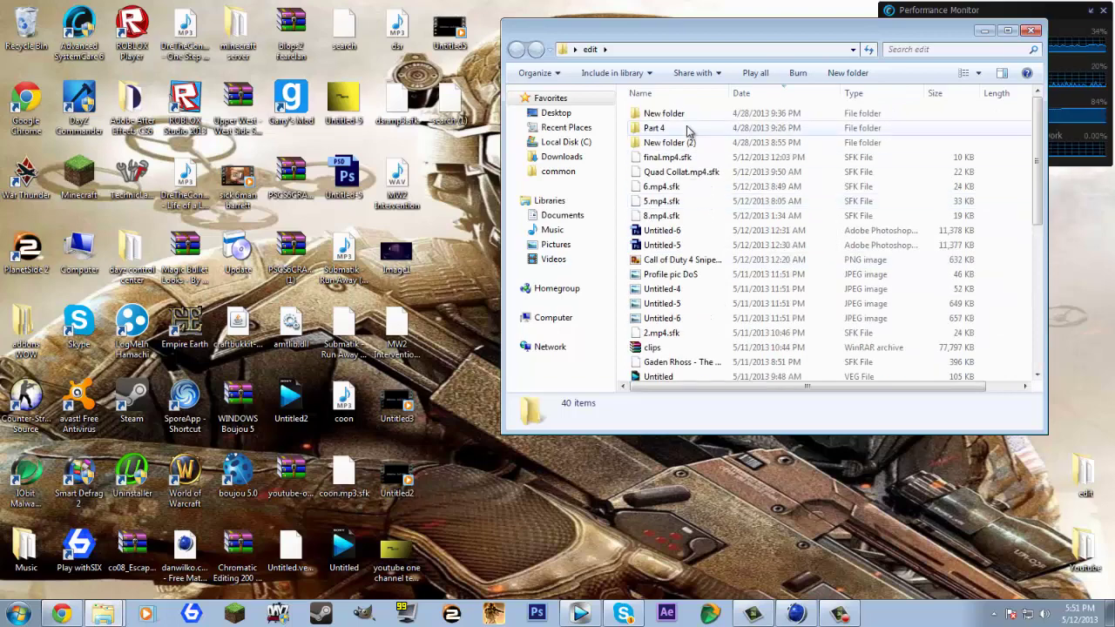
pyautogui.click(687, 115)
pyautogui.doubleClick(687, 119)
pyautogui.moveTo(1039, 104)
pyautogui.mouseDown()
pyautogui.moveTo(1042, 214)
pyautogui.moveTo(1016, 320)
pyautogui.moveTo(1010, 279)
pyautogui.moveTo(1014, 261)
pyautogui.moveTo(1011, 348)
pyautogui.moveTo(1026, 383)
pyautogui.moveTo(1035, 96)
pyautogui.mouseUp()
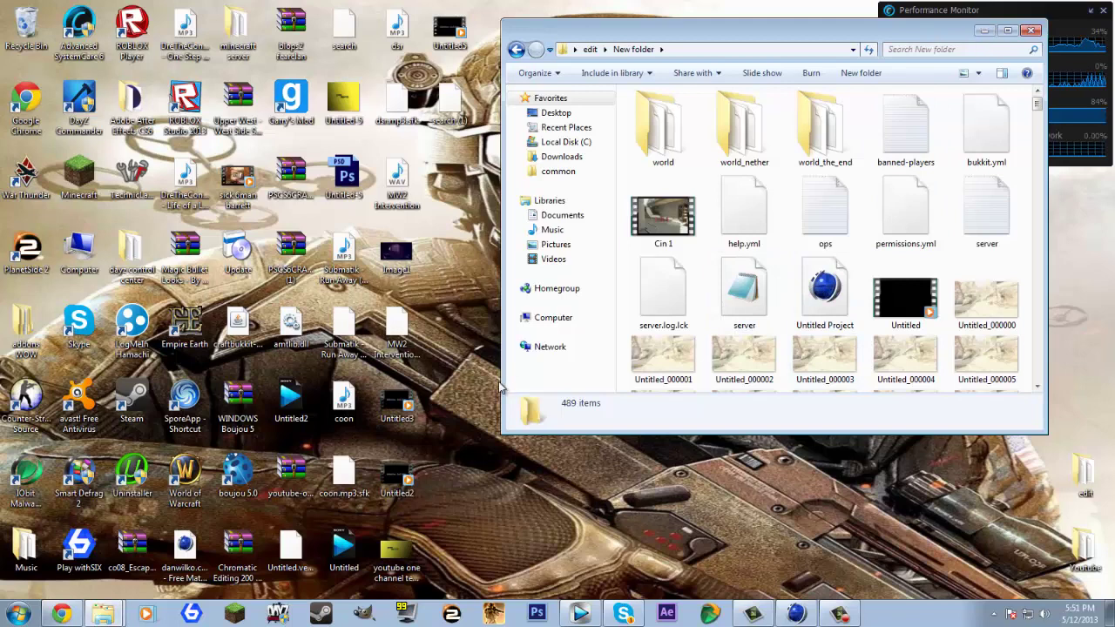
pyautogui.click(984, 30)
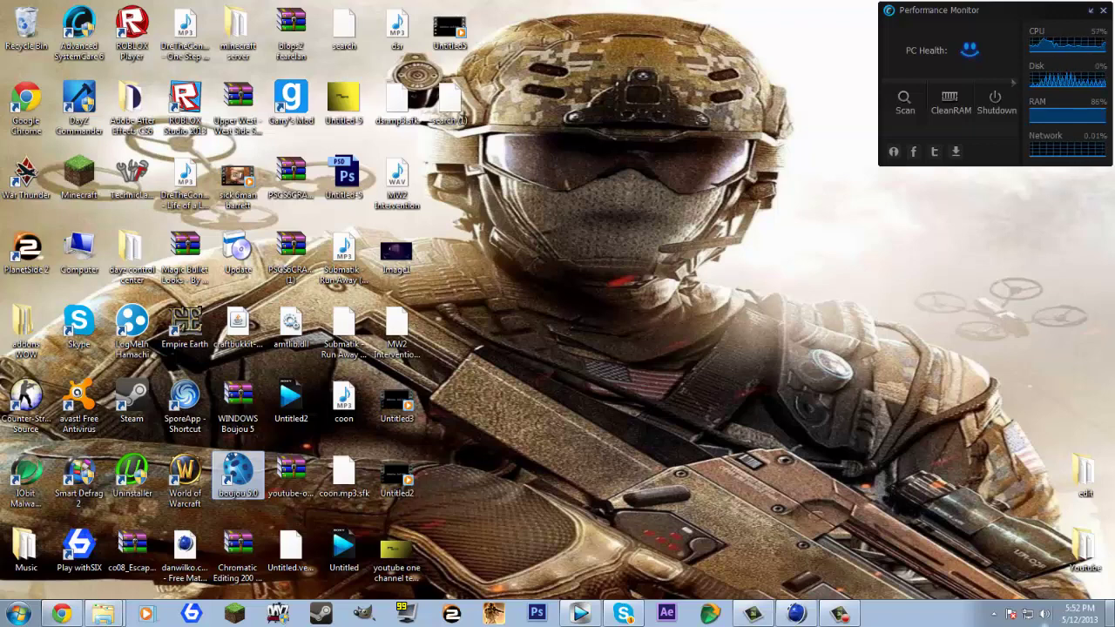
# Switch to boujou and choose Untitled_000000.png in Desktop/edit/New folder as the image sequence to import
pyautogui.click(842, 616)
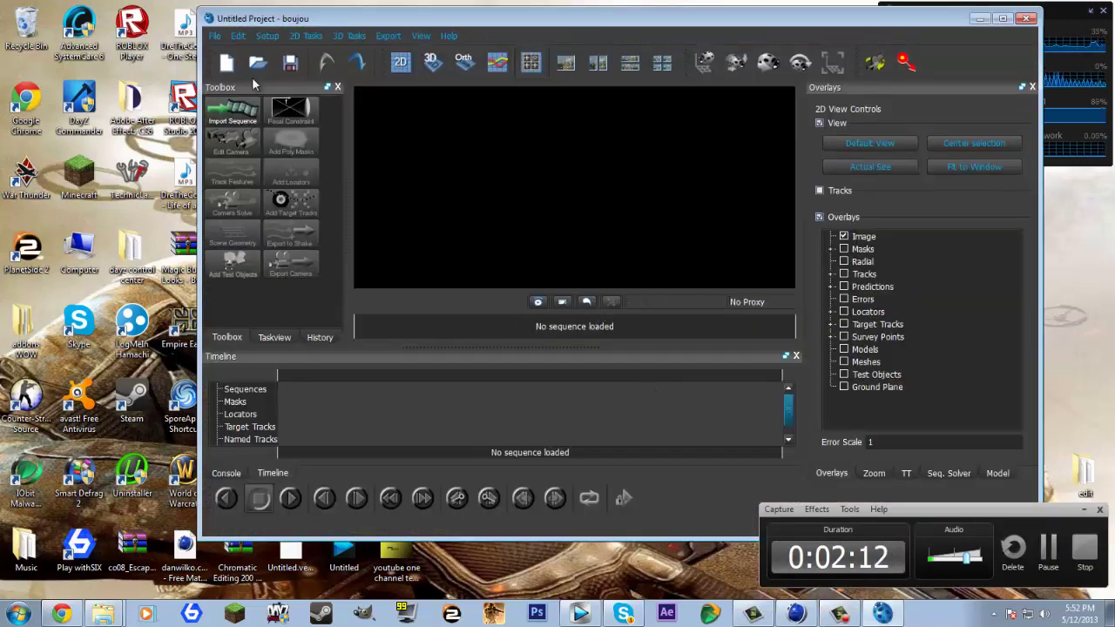
pyautogui.click(233, 111)
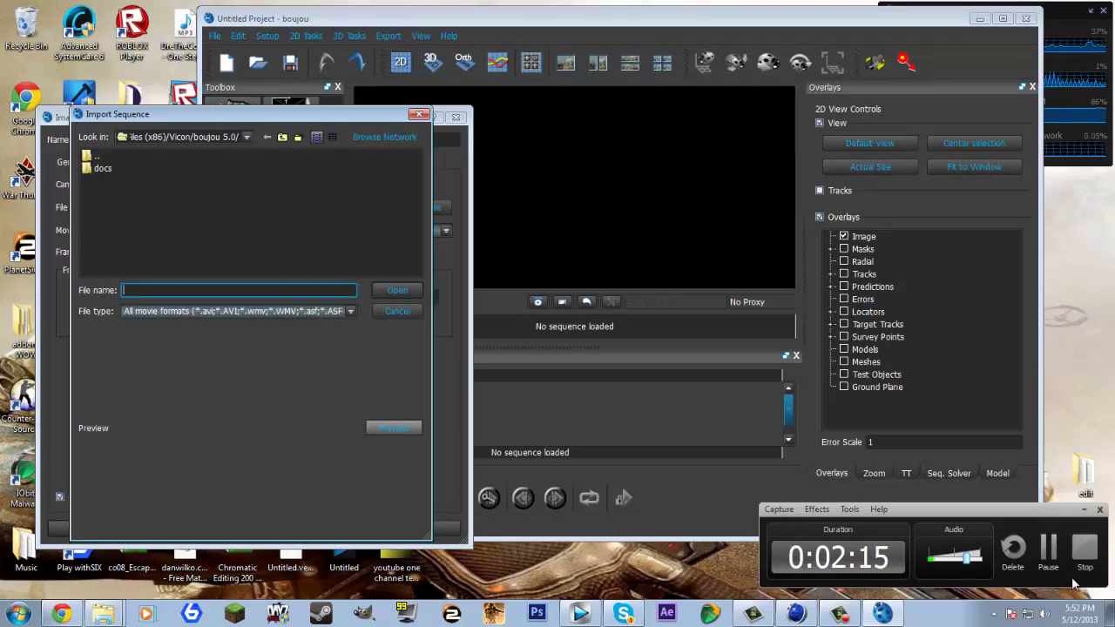
pyautogui.click(1085, 510)
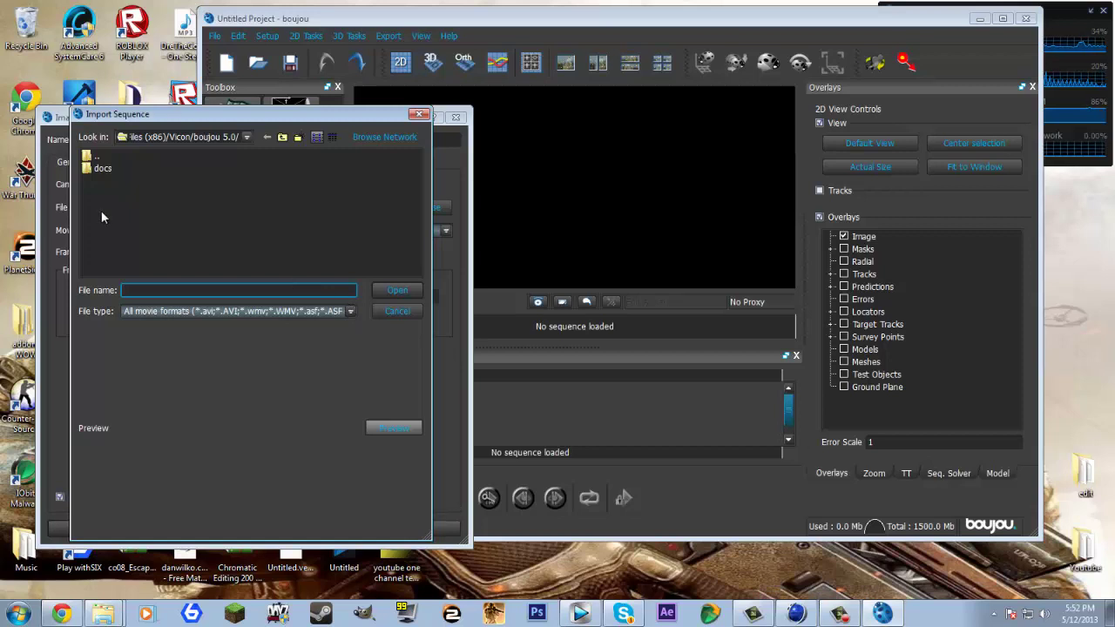
pyautogui.click(246, 136)
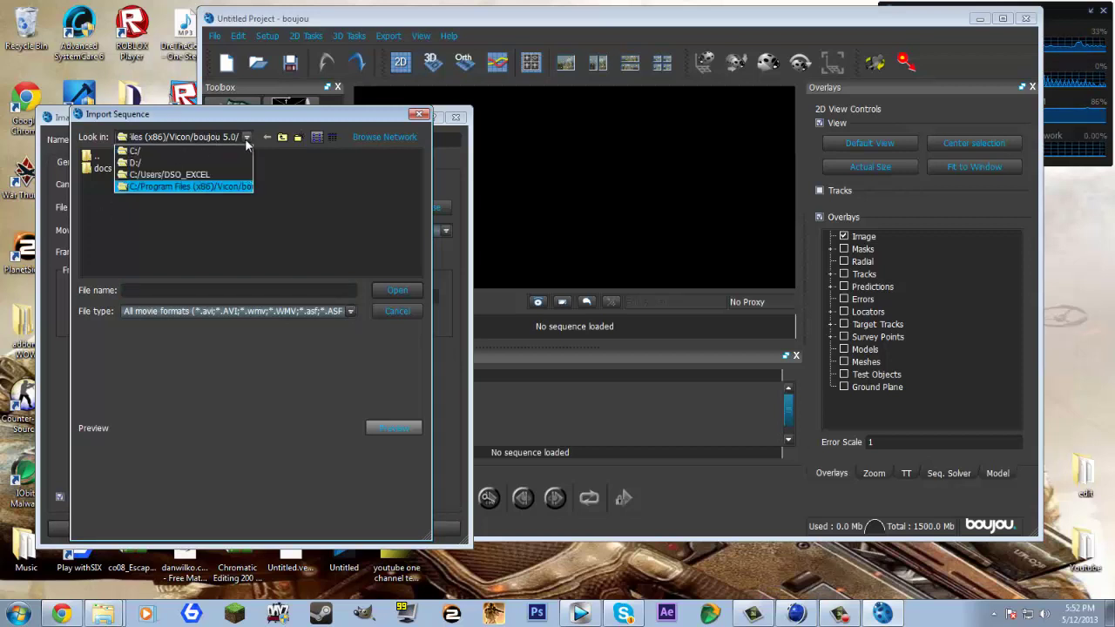
pyautogui.click(158, 175)
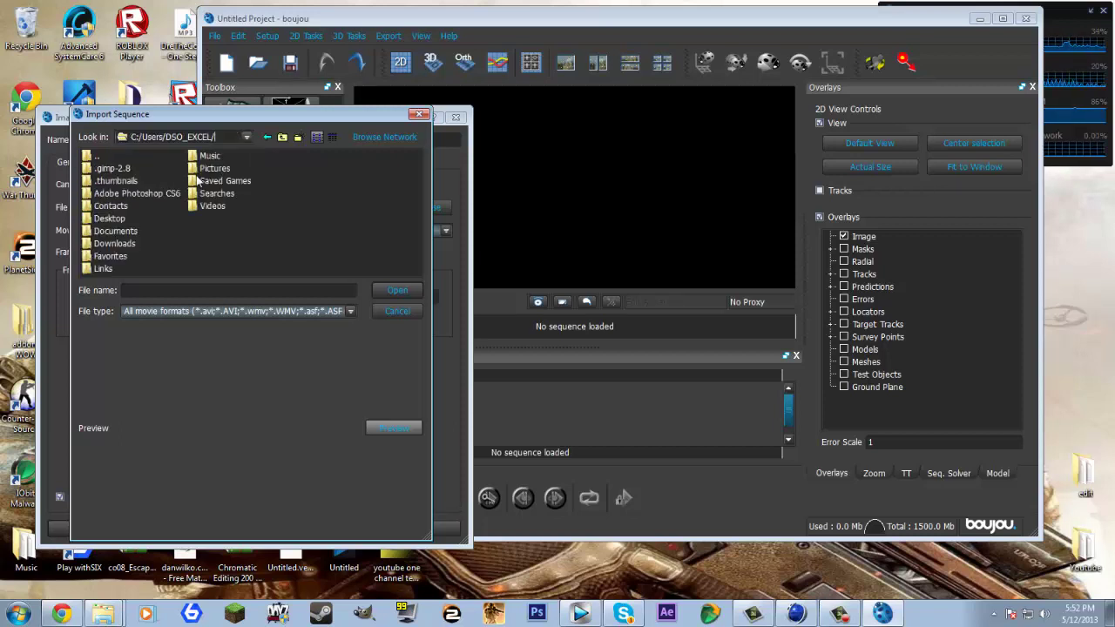
pyautogui.doubleClick(106, 220)
pyautogui.doubleClick(107, 212)
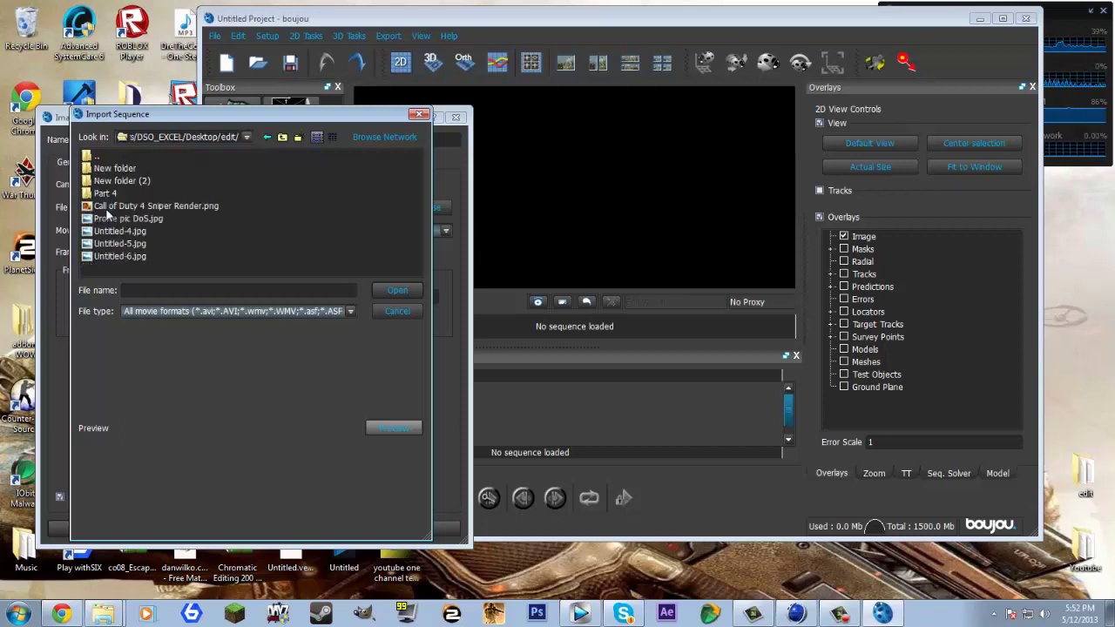
pyautogui.click(111, 171)
pyautogui.doubleClick(103, 168)
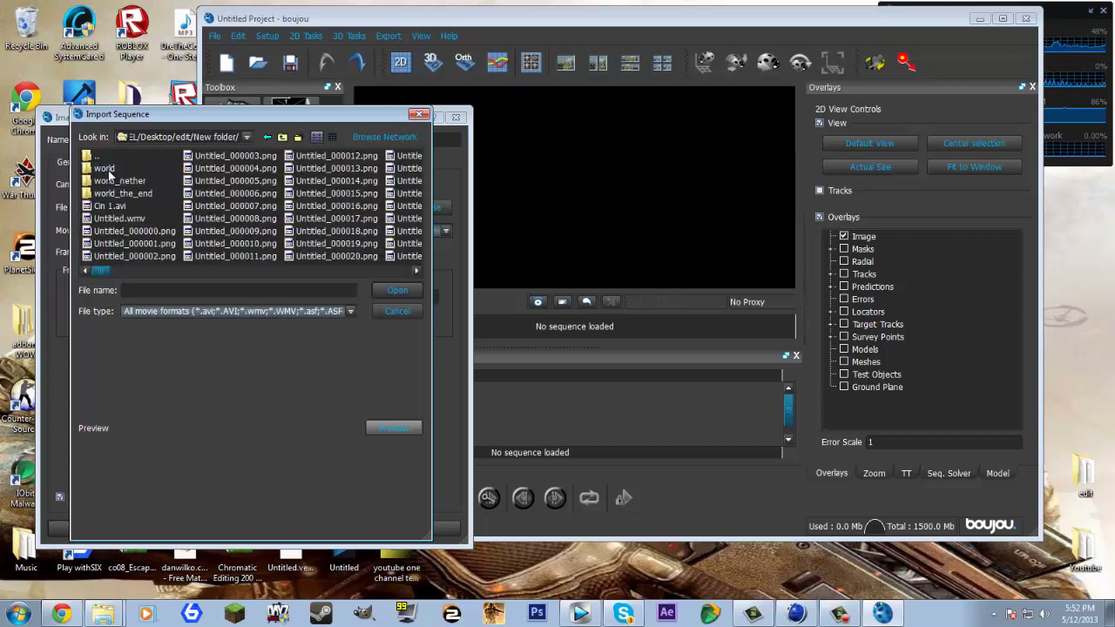
pyautogui.click(134, 232)
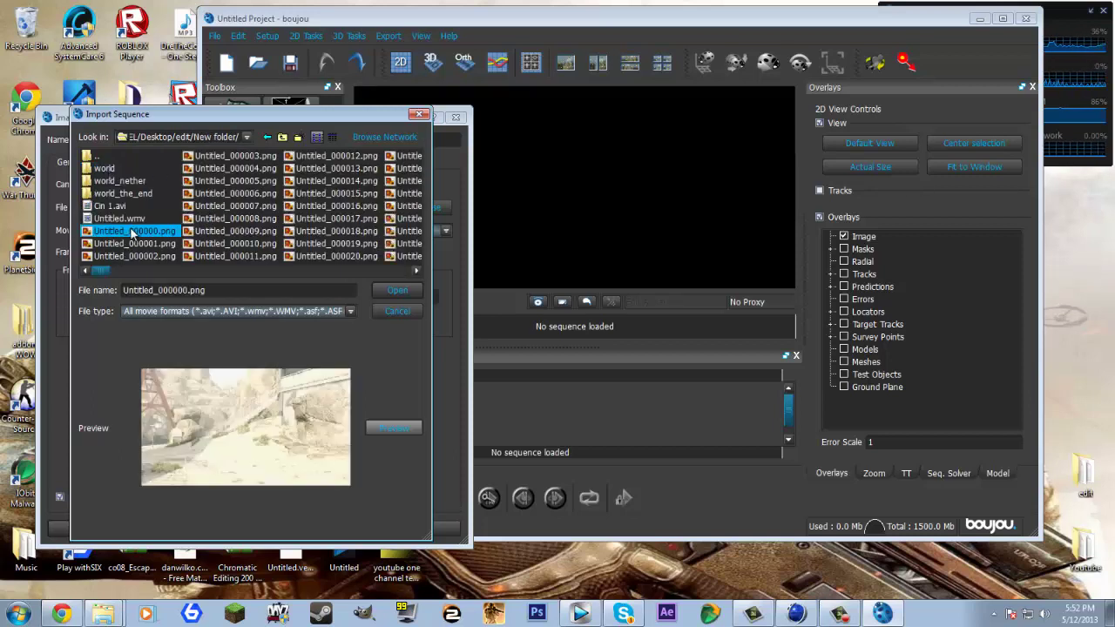
pyautogui.doubleClick(133, 232)
# Import frames 0 to 471 of the image sequence at 30 fps, without using the alpha channel as a mask
pyautogui.click(140, 253)
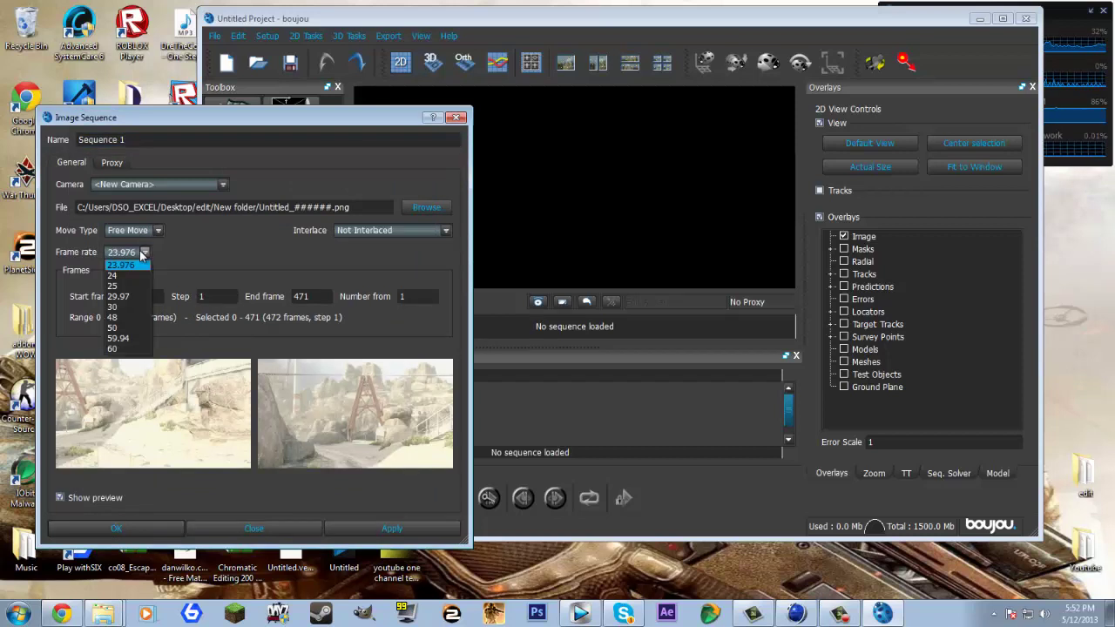
pyautogui.click(124, 300)
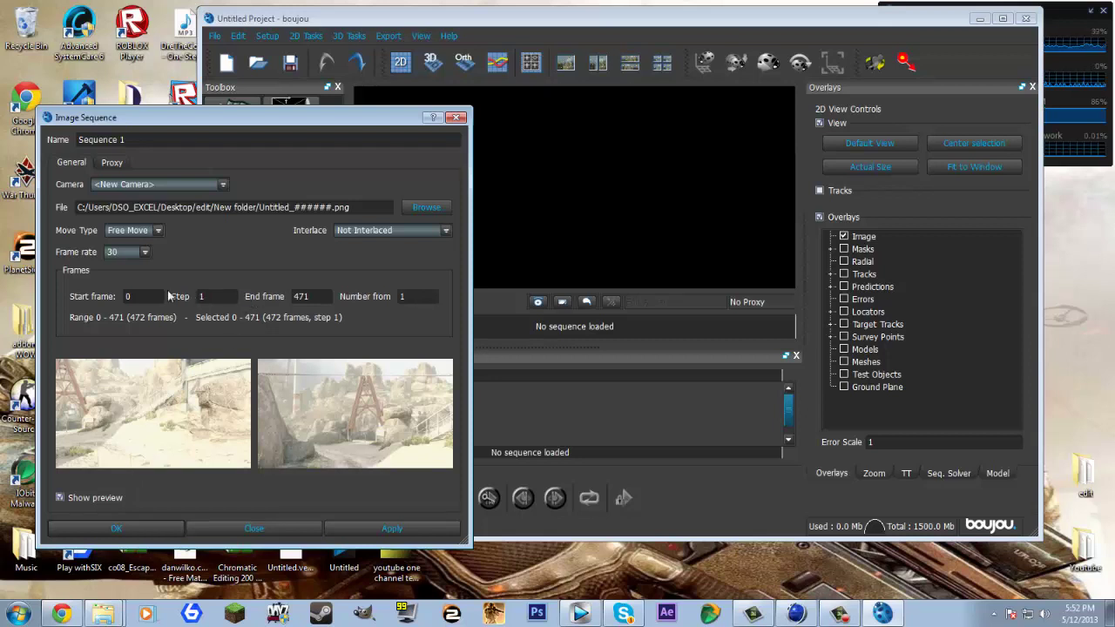
pyautogui.doubleClick(125, 297)
pyautogui.doubleClick(307, 297)
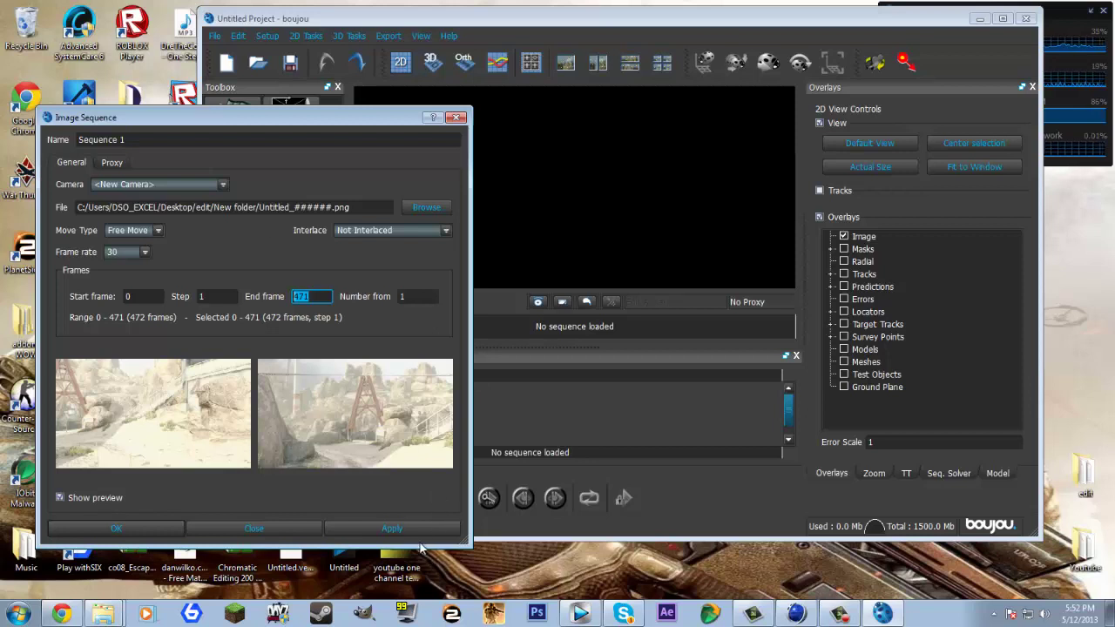
pyautogui.click(399, 528)
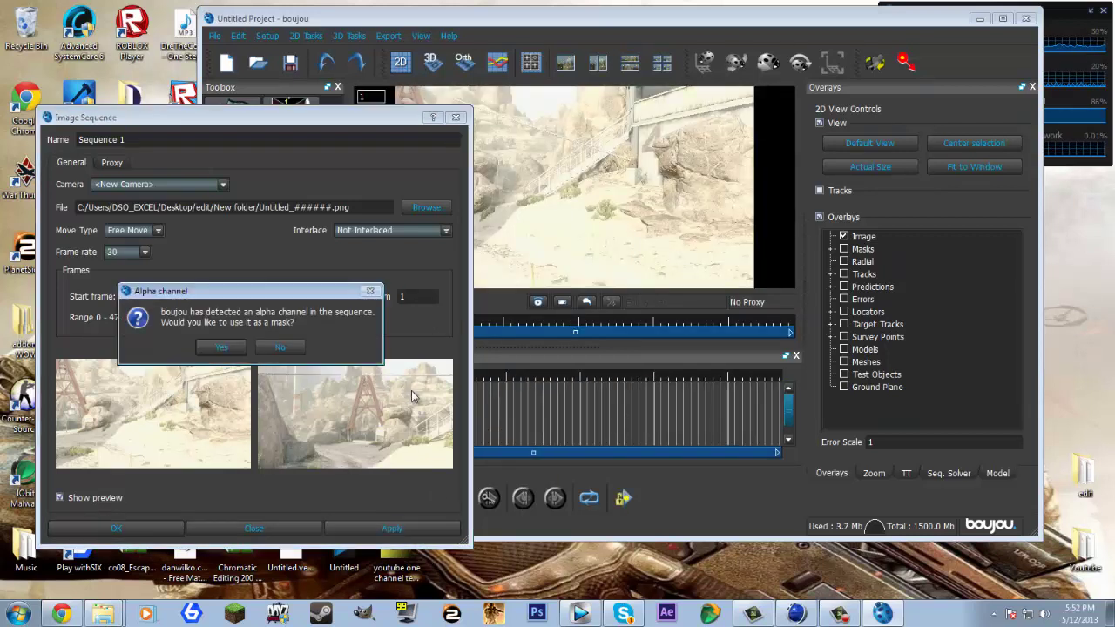
pyautogui.click(290, 349)
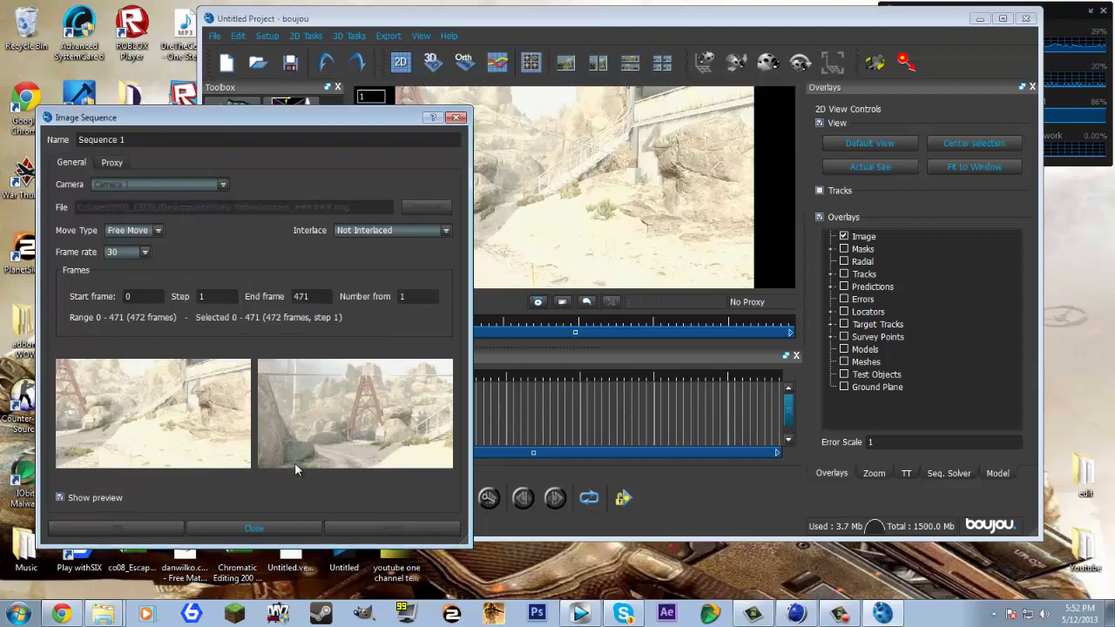
pyautogui.click(261, 528)
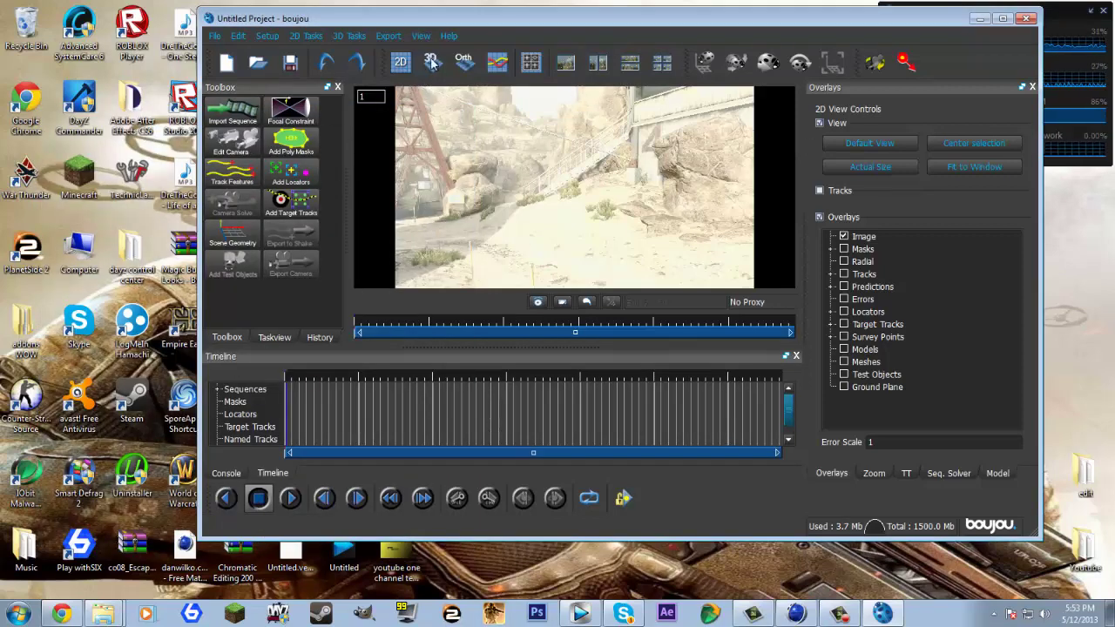
# Run feature tracking on all frames of Sequence 1
pyautogui.click(229, 174)
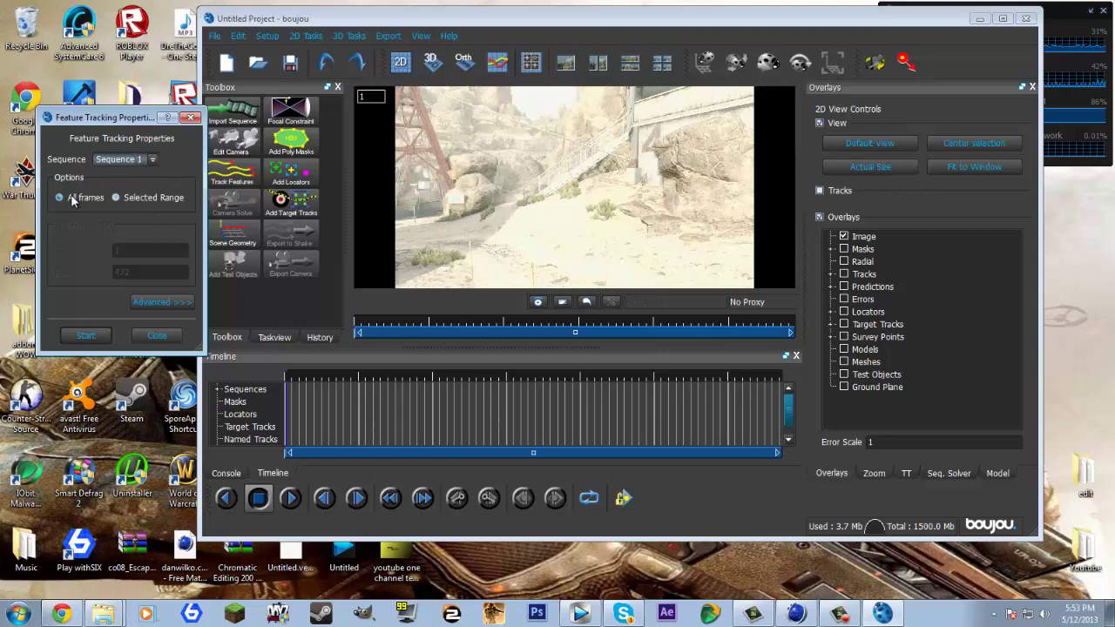
pyautogui.click(85, 336)
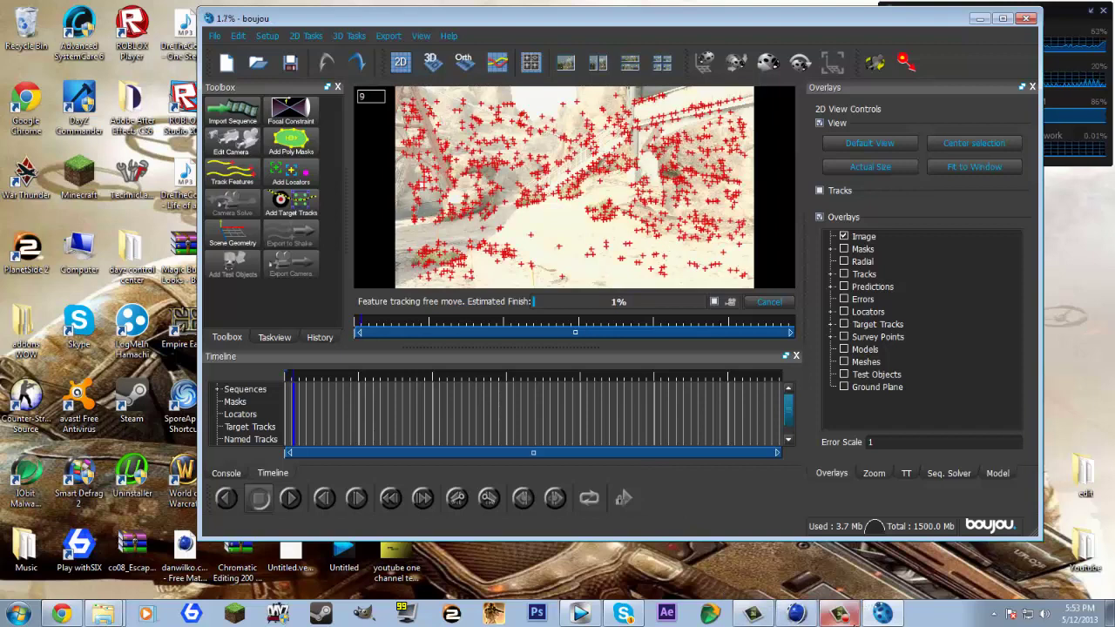
pyautogui.click(883, 614)
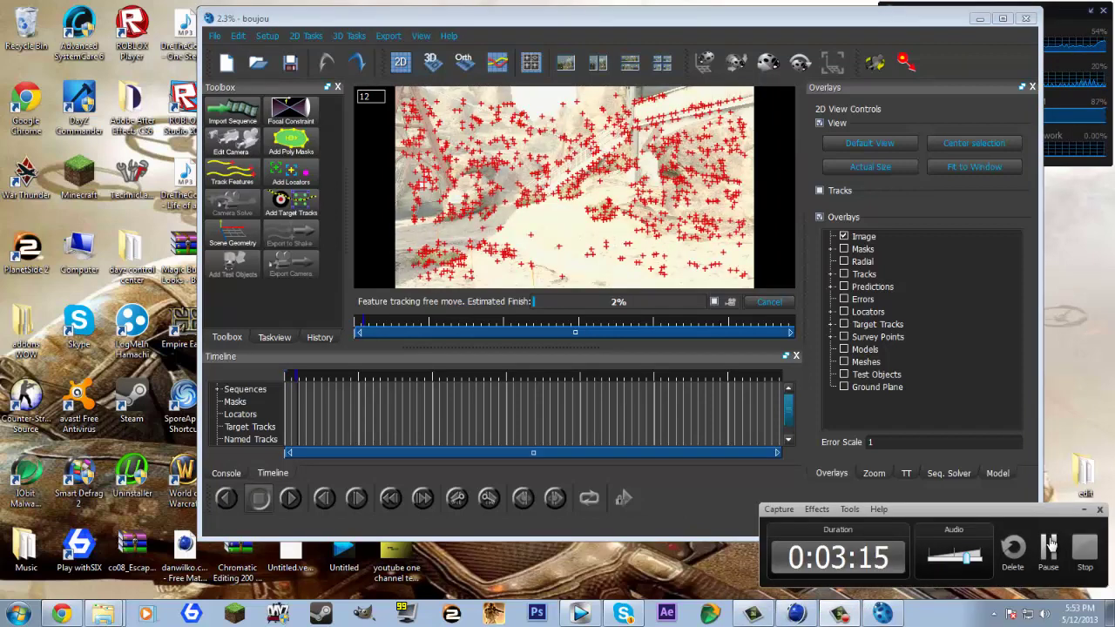
pyautogui.click(1050, 545)
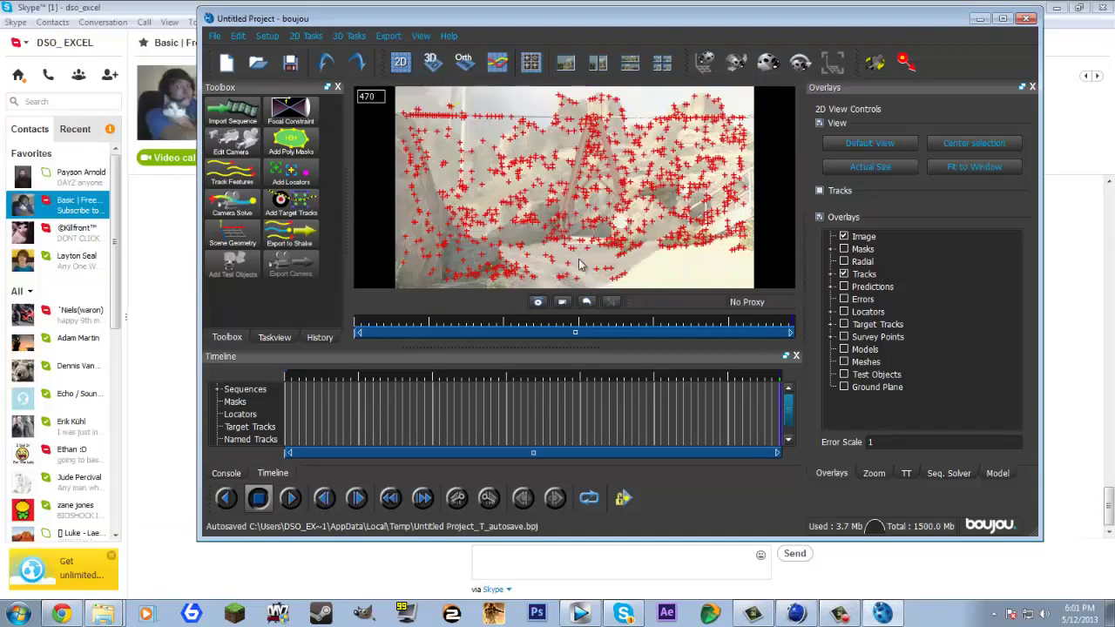
# Run the camera solve on all frames of Sequence 1 with camera path smoothness optimization enabled
pyautogui.click(249, 199)
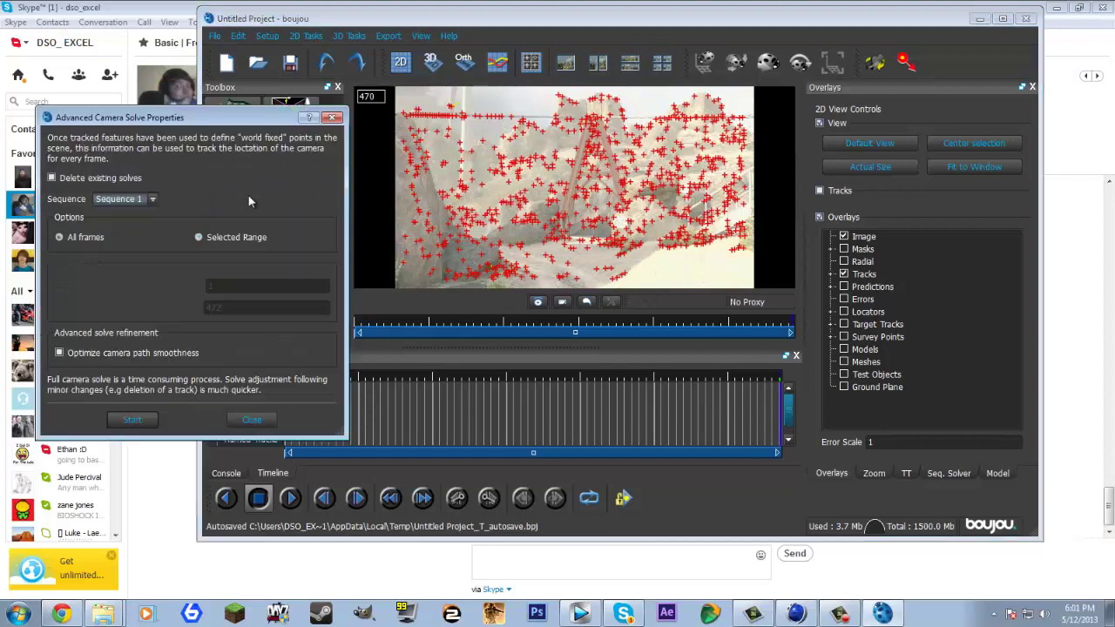
pyautogui.moveTo(193, 125); pyautogui.dragTo(197, 157)
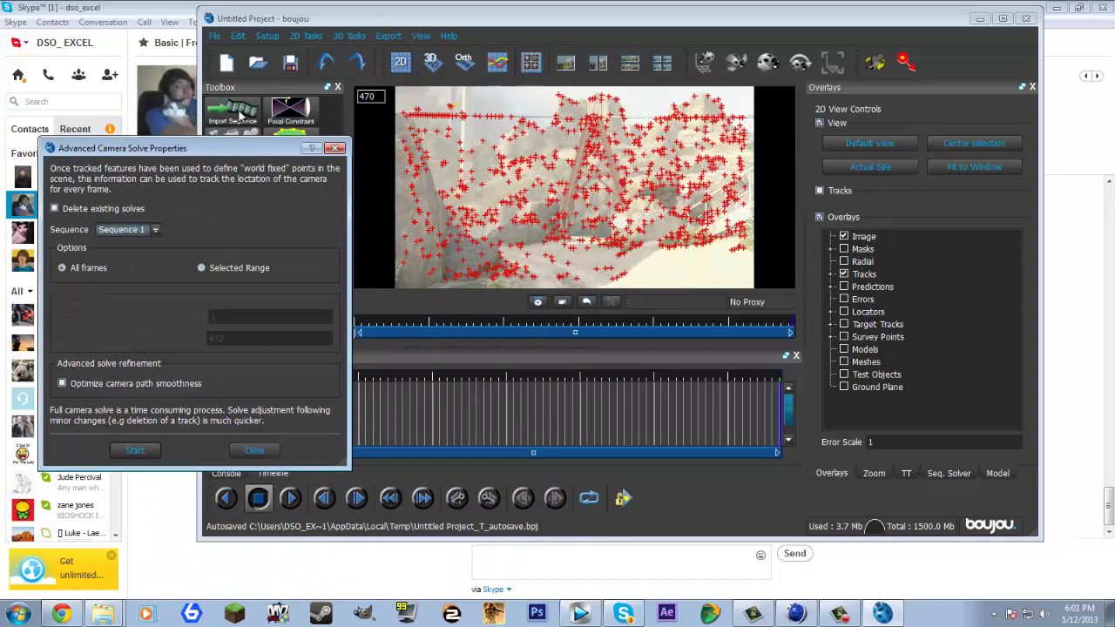
pyautogui.moveTo(232, 150); pyautogui.dragTo(369, 35)
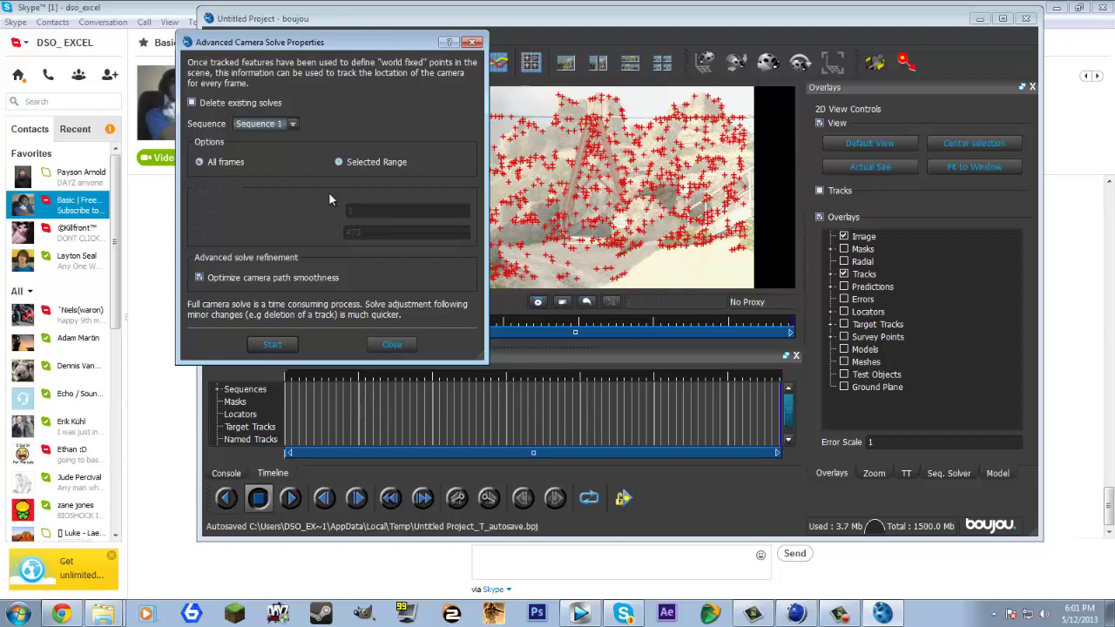
pyautogui.click(283, 341)
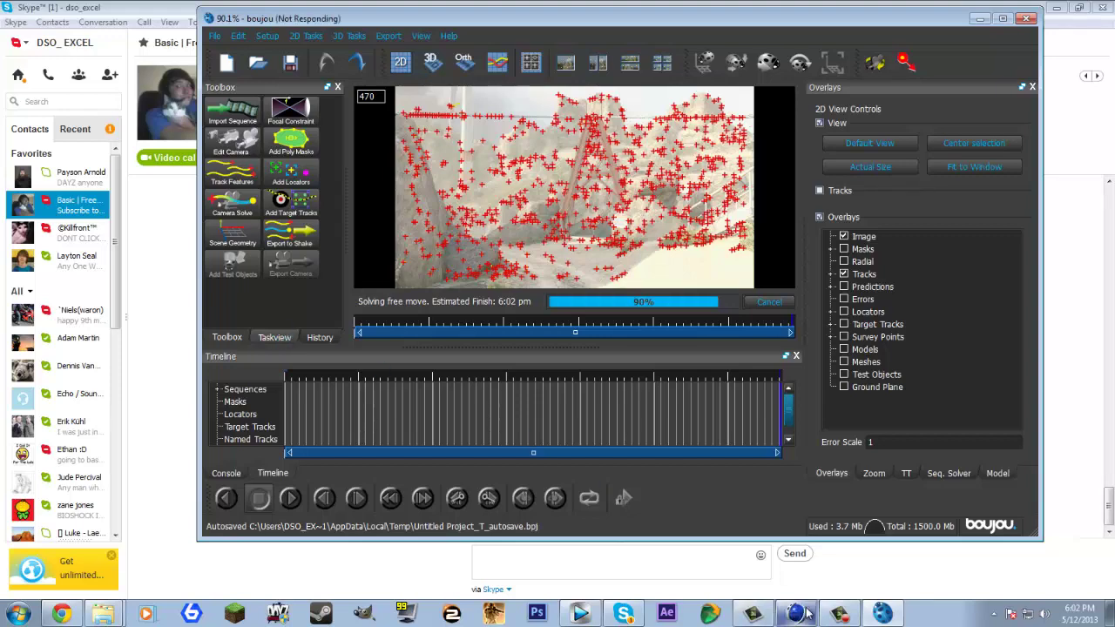
pyautogui.click(840, 613)
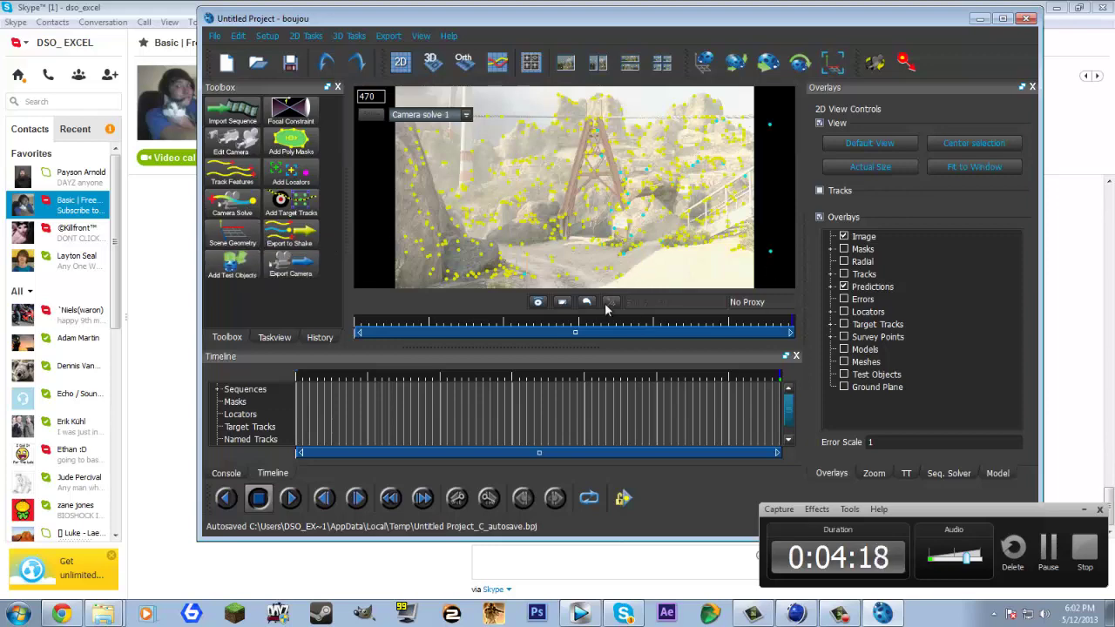
# At frame 268, add an Origin coordinate frame hint and connect it to a tracked point on the ground
pyautogui.moveTo(522, 330); pyautogui.dragTo(608, 320)
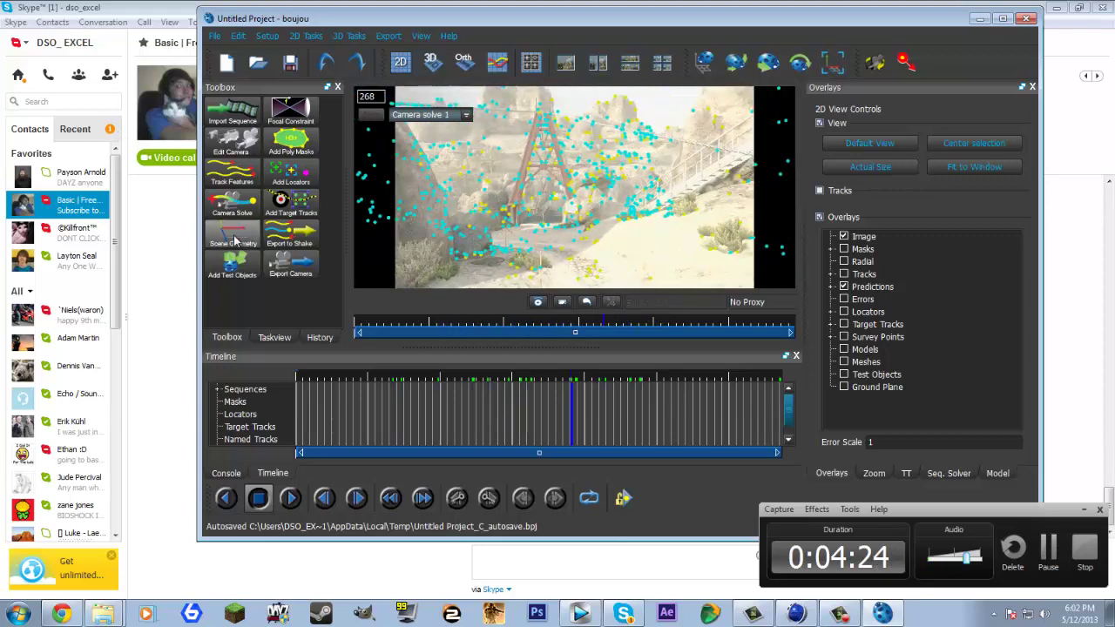
pyautogui.click(232, 231)
pyautogui.click(96, 426)
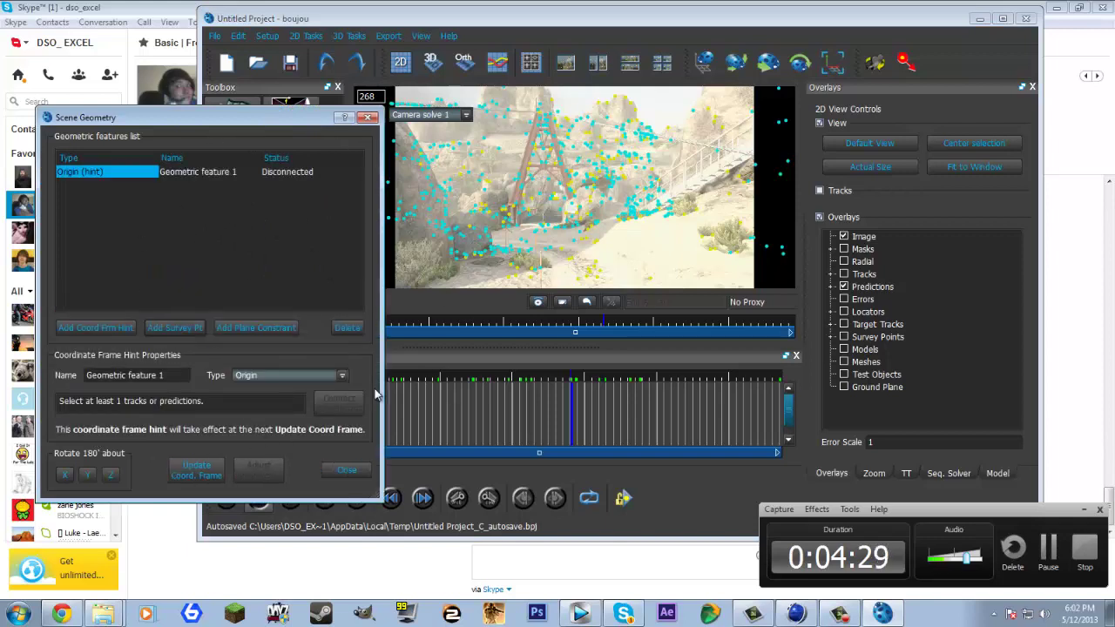
pyautogui.click(560, 254)
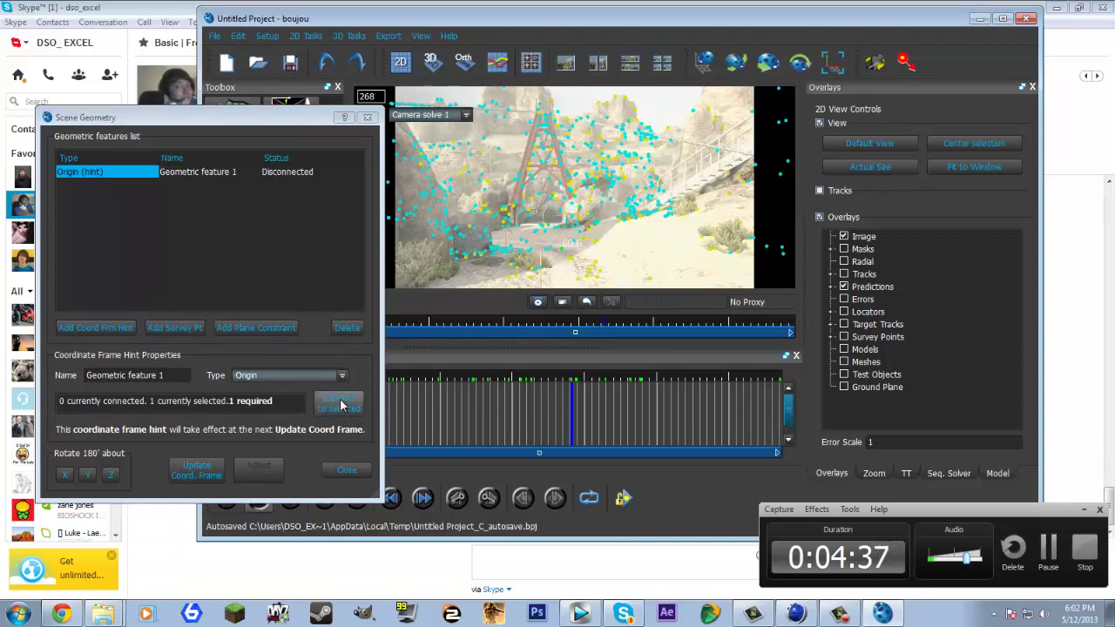
pyautogui.click(343, 406)
# Add an x-axis coordinate frame hint and connect it to two tracked points on the ground
pyautogui.click(121, 328)
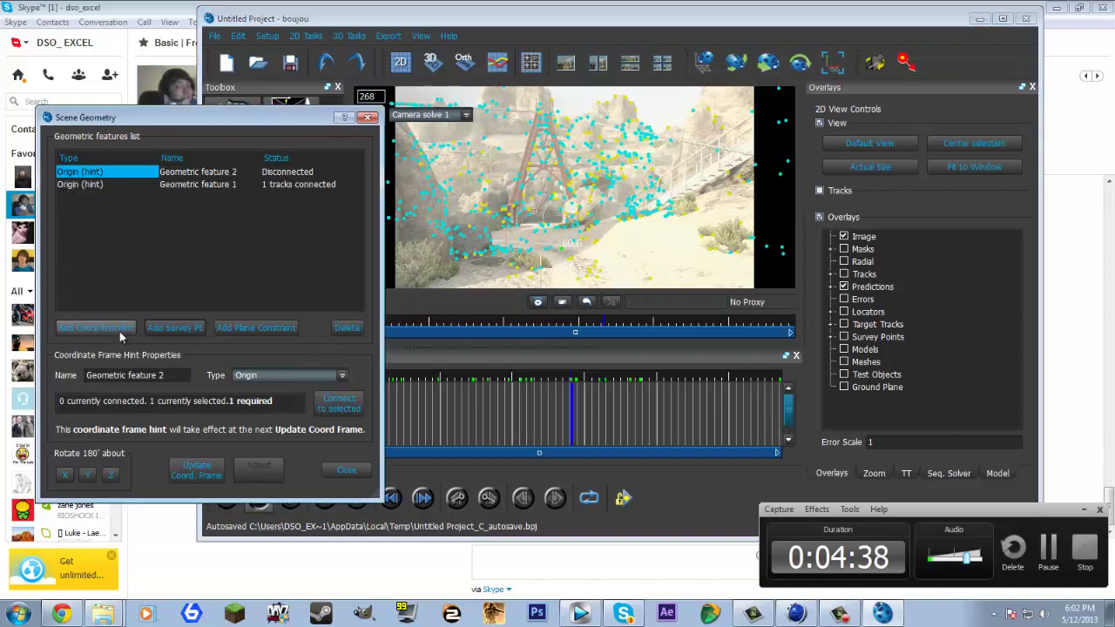
pyautogui.click(315, 373)
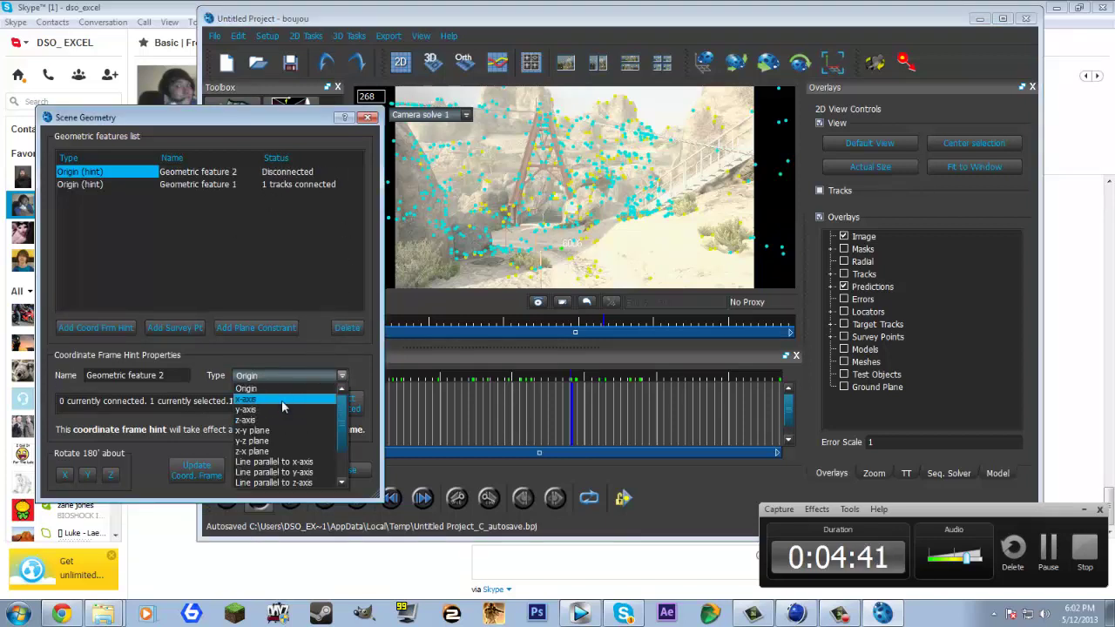
pyautogui.click(283, 400)
pyautogui.click(584, 242)
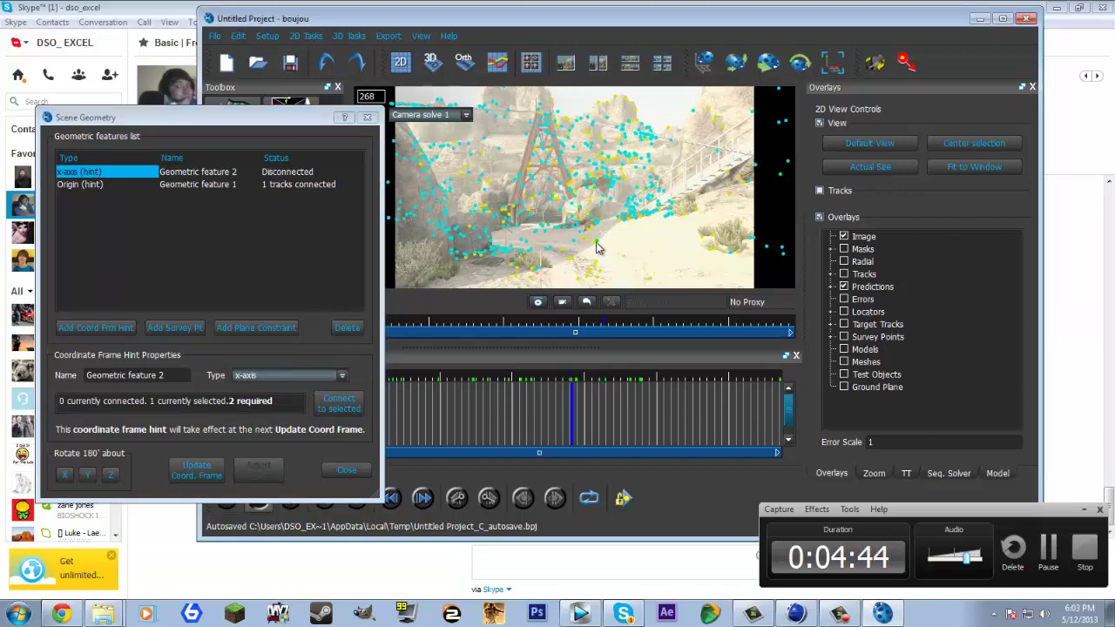
pyautogui.keyDown('shift'); pyautogui.click(530, 251); pyautogui.keyUp('shift')
pyautogui.click(339, 403)
# Add a y-axis coordinate frame hint, connect it to the selected tracked points, and close the scene geometry settings
pyautogui.click(95, 328)
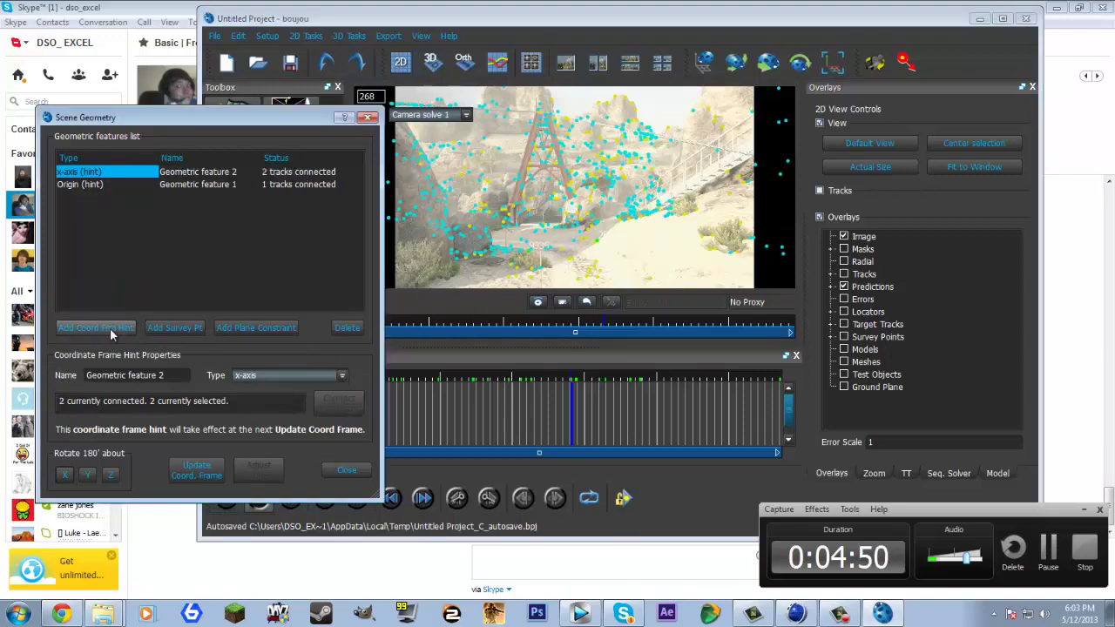
pyautogui.click(290, 376)
pyautogui.click(253, 410)
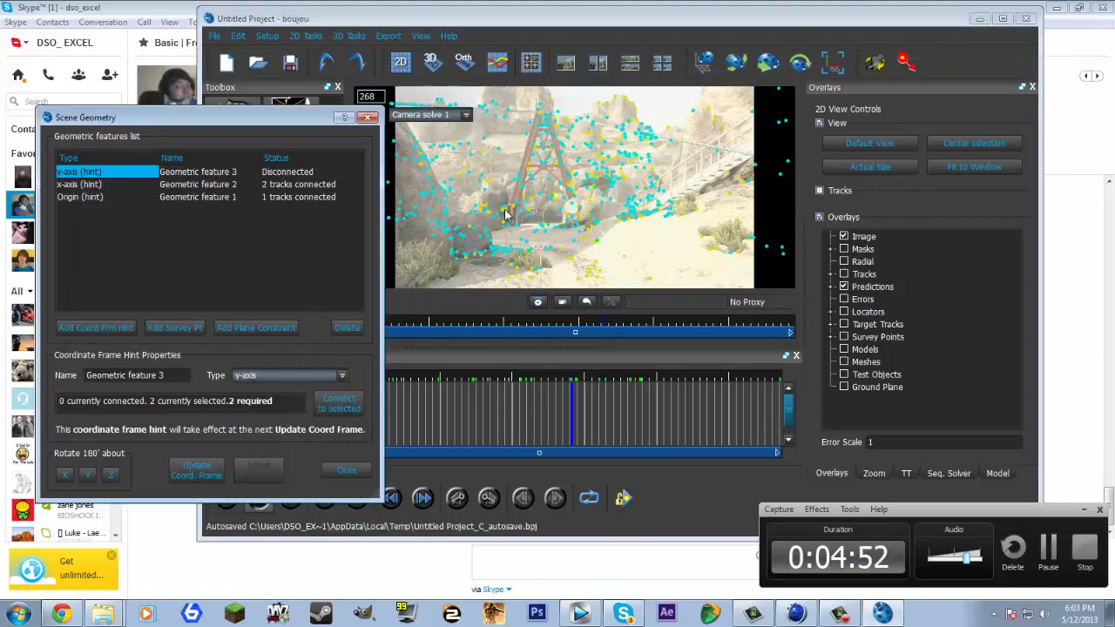
pyautogui.keyDown('shift'); pyautogui.click(567, 245); pyautogui.keyUp('shift')
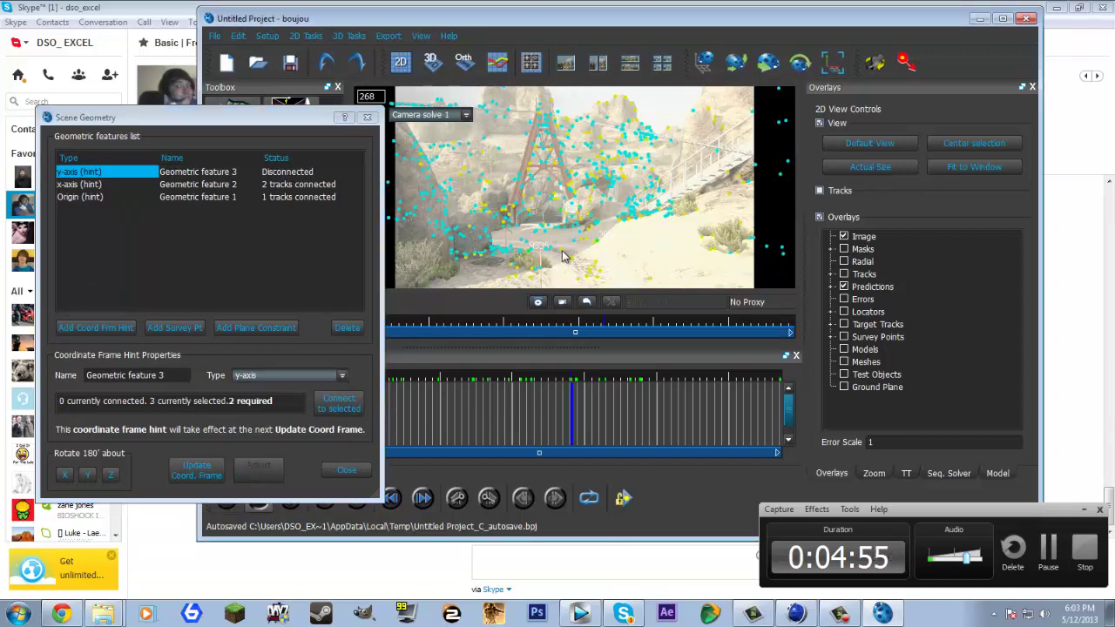
pyautogui.click(339, 394)
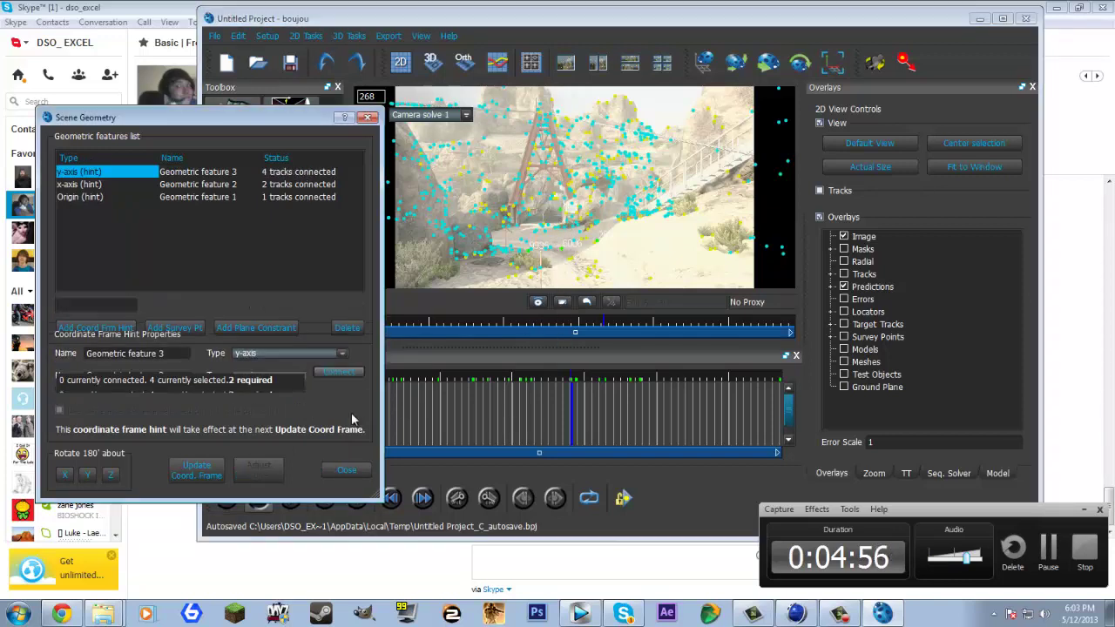
pyautogui.click(346, 470)
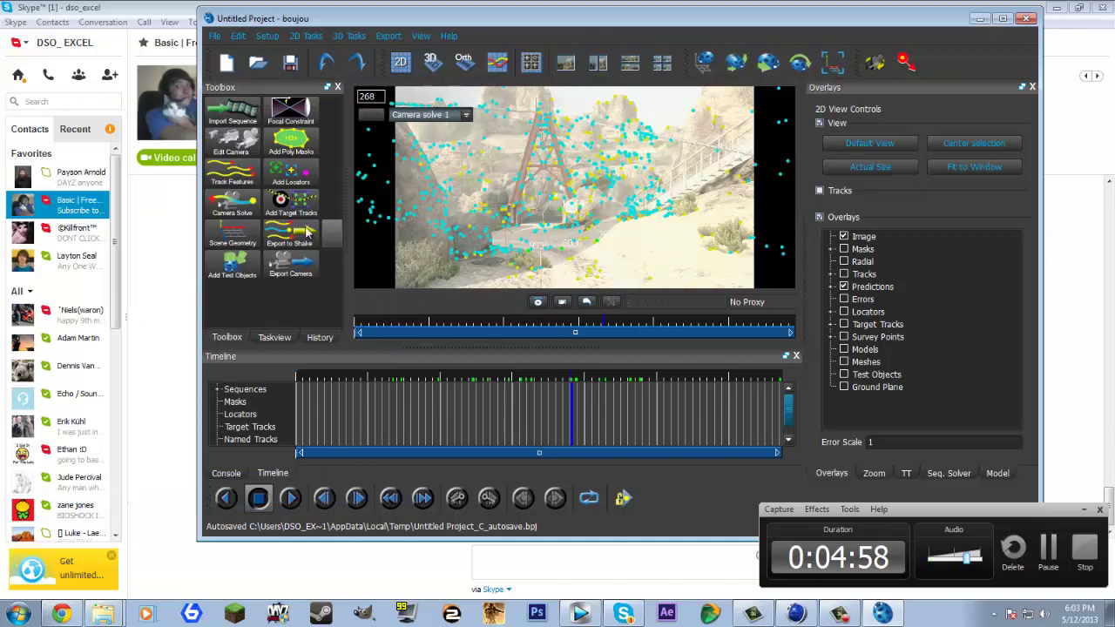
# Reconnect the y-axis hint to only two tracked points, one on the ground and one above it
pyautogui.click(233, 232)
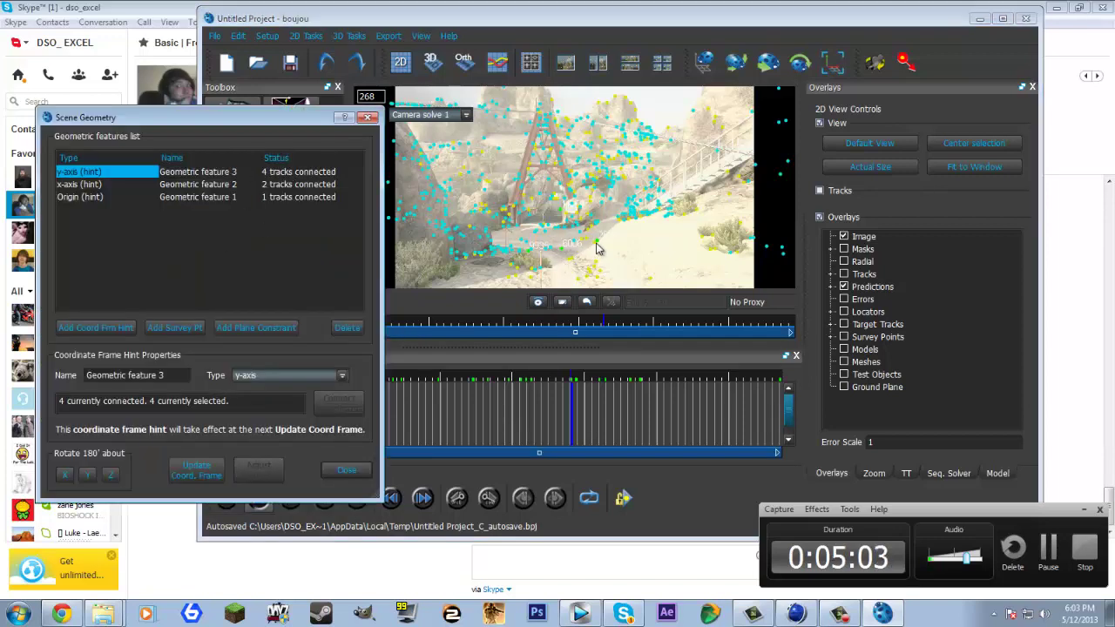
pyautogui.click(562, 253)
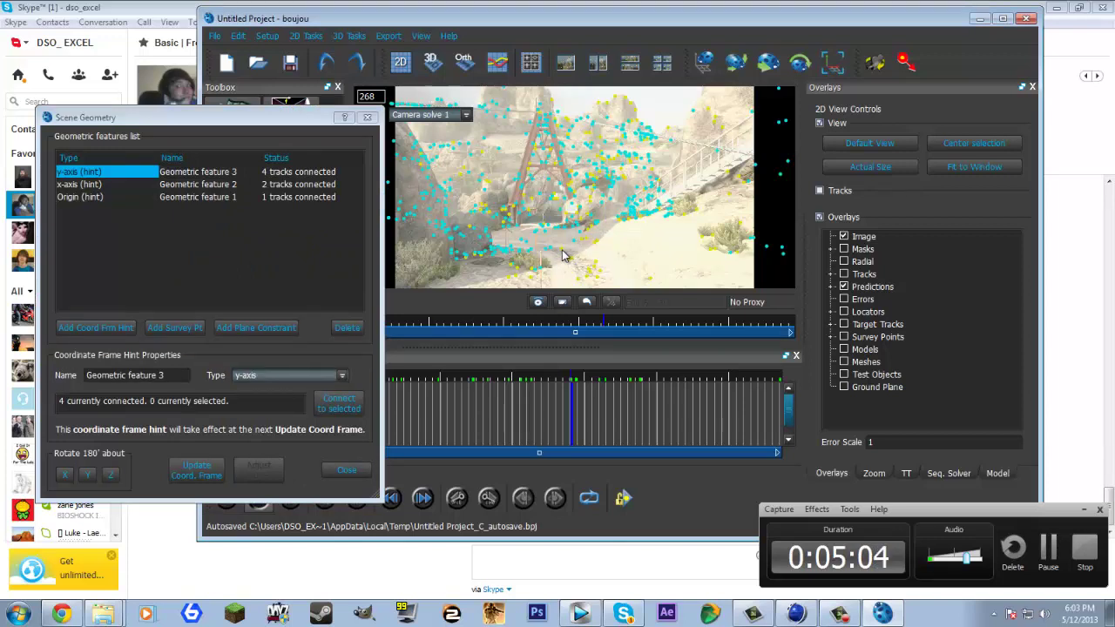
pyautogui.click(565, 216)
pyautogui.click(340, 401)
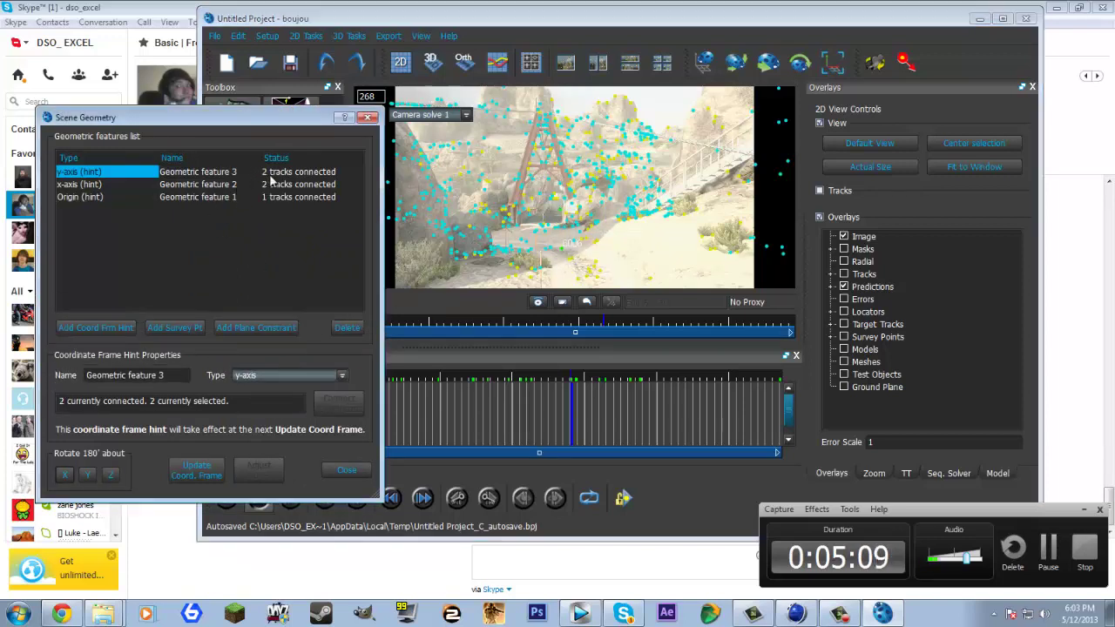
pyautogui.click(367, 117)
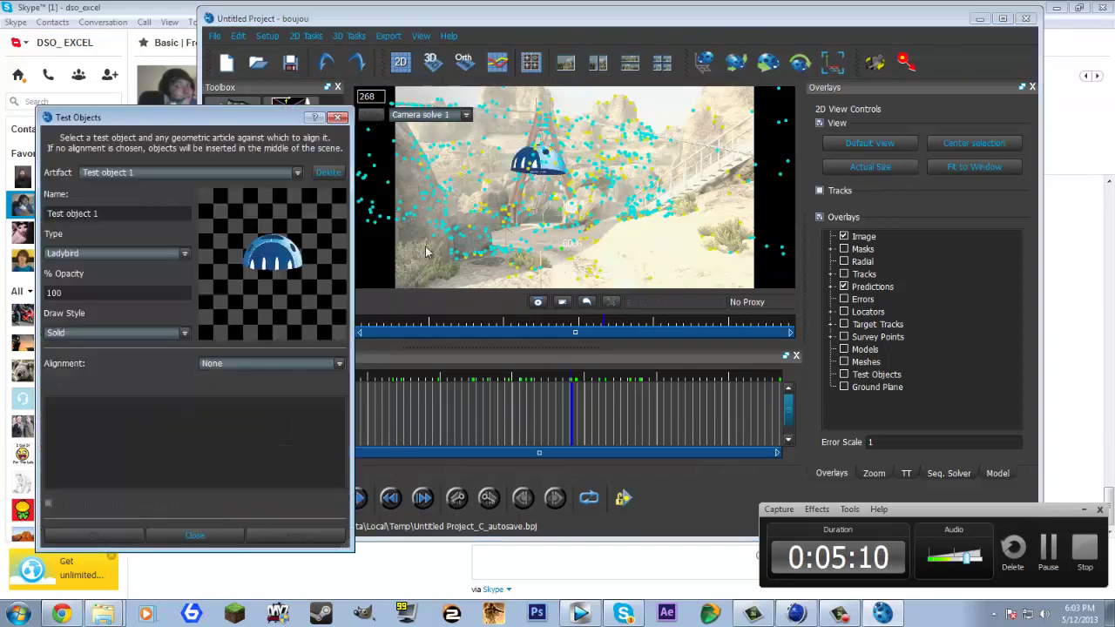
# Try a Ladybird test object without alignment in the scene and delete it
pyautogui.click(234, 266)
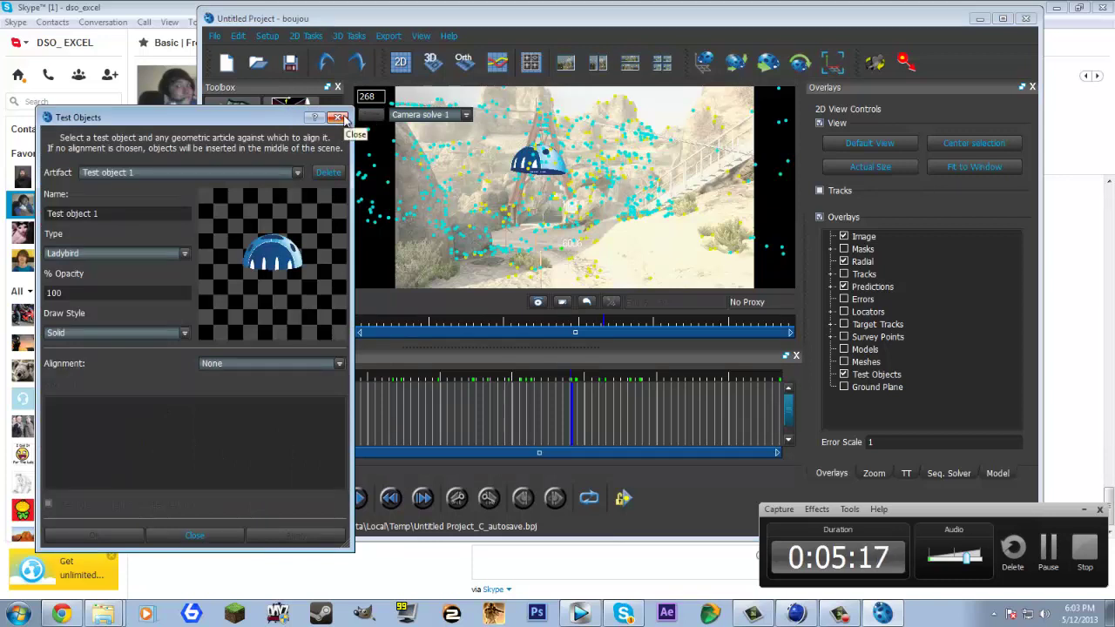
pyautogui.click(328, 172)
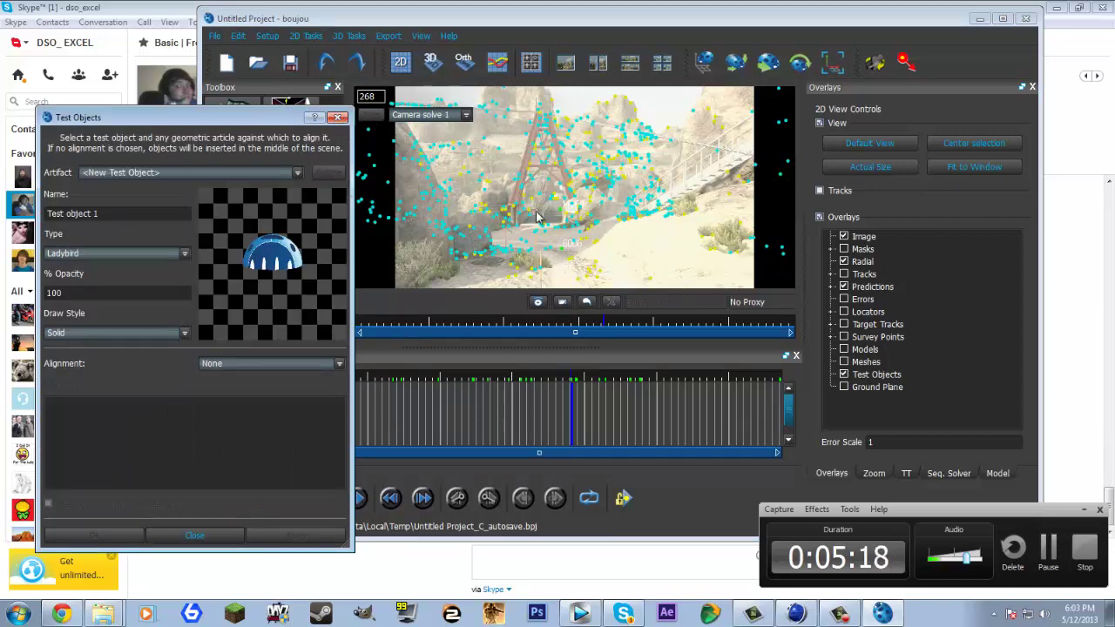
pyautogui.click(338, 117)
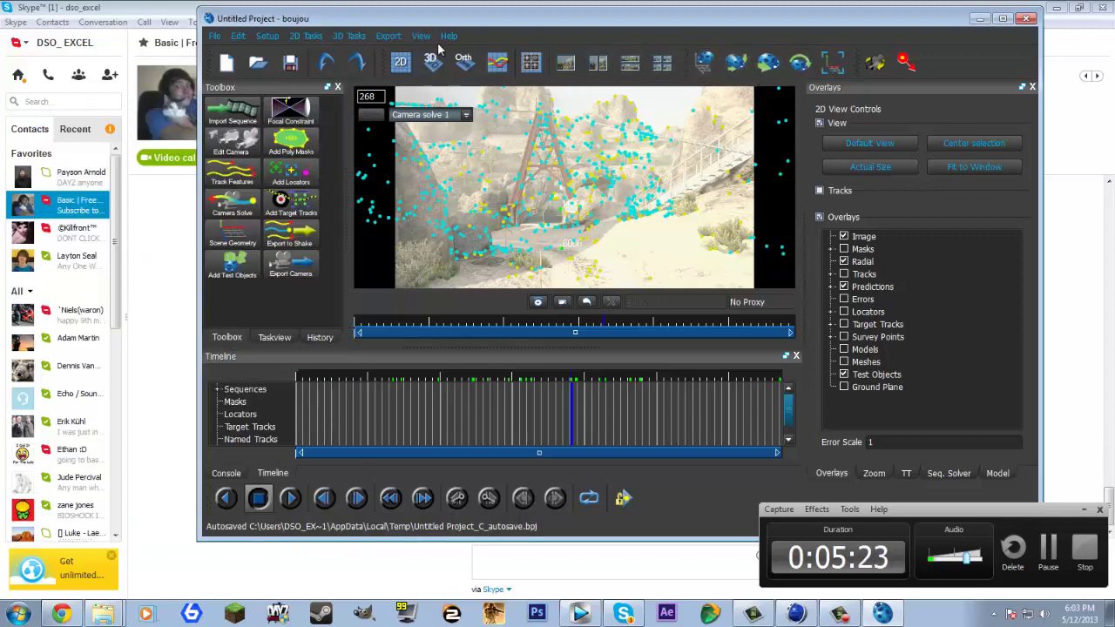
# Set up the camera export as Cinema 4D (*.c4d) with the scene scaled by 100
pyautogui.click(388, 35)
pyautogui.click(416, 53)
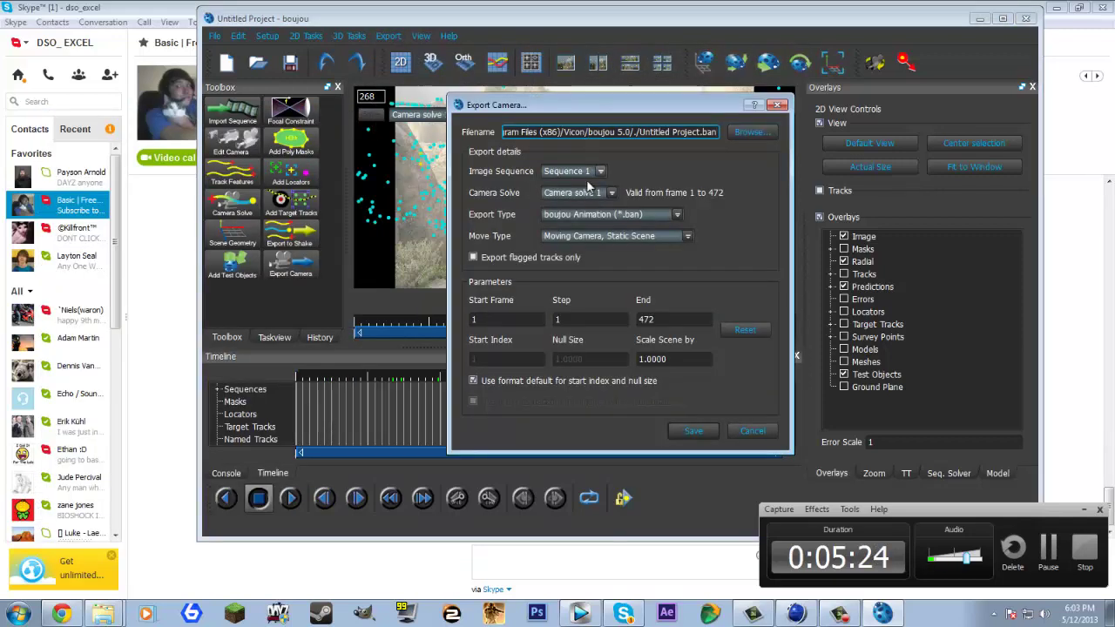
pyautogui.click(677, 215)
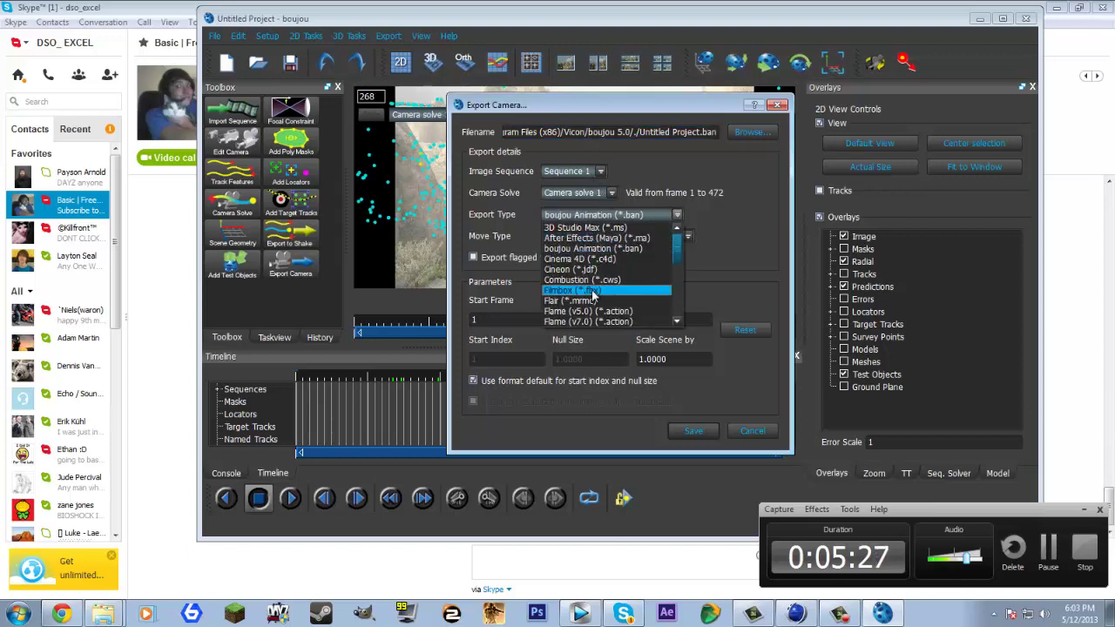
pyautogui.click(592, 259)
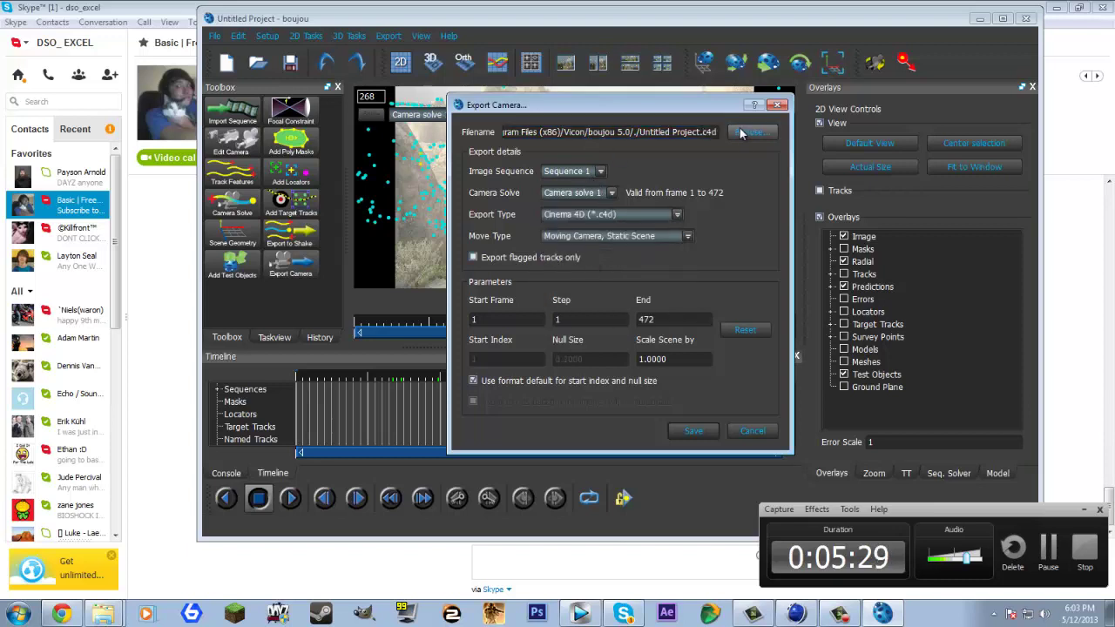
pyautogui.click(688, 358)
pyautogui.hotkey('ctrl', 'a')
pyautogui.write('10')
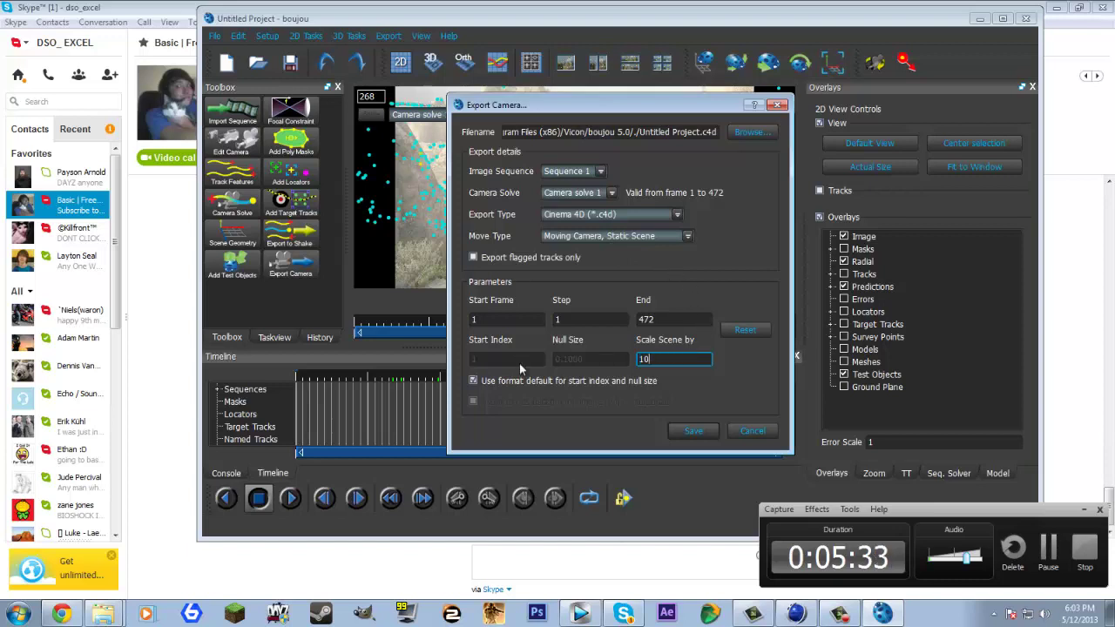
pyautogui.write('0')
# Export the camera as Untitled Project2 into the New folder inside the desktop's edit folder
pyautogui.click(736, 132)
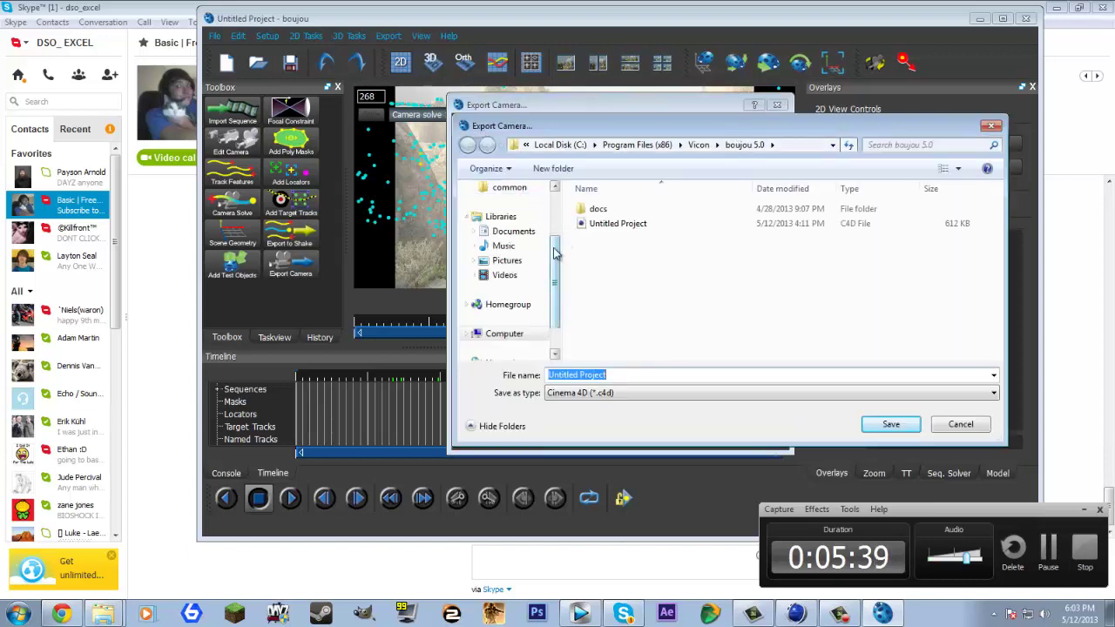
pyautogui.scroll(2, 523, 213)
pyautogui.click(508, 209)
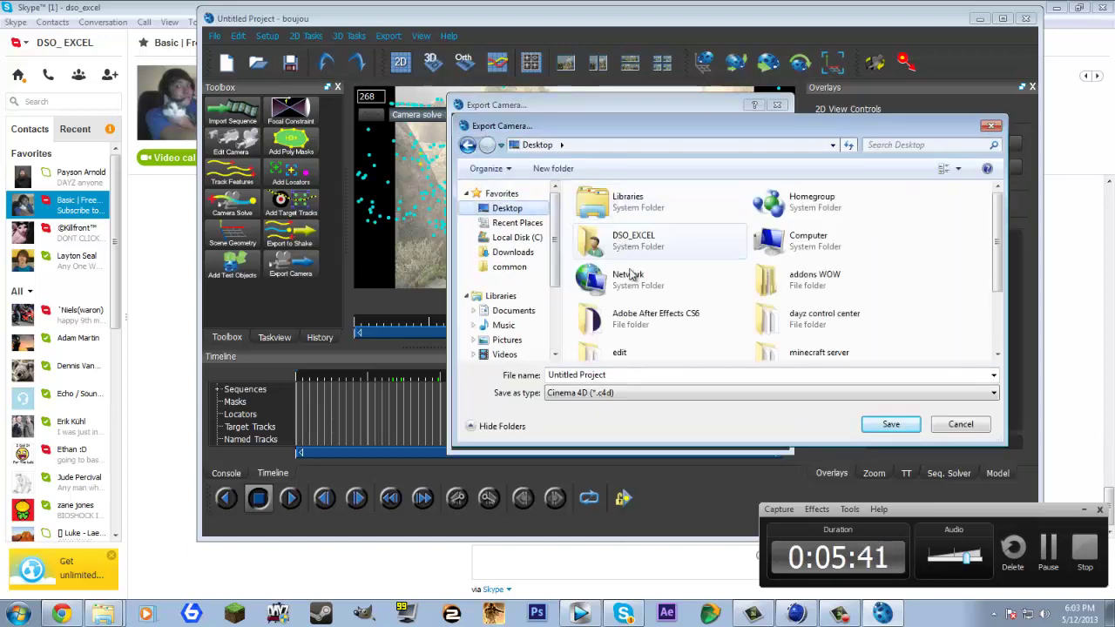
pyautogui.scroll(-1, 627, 356)
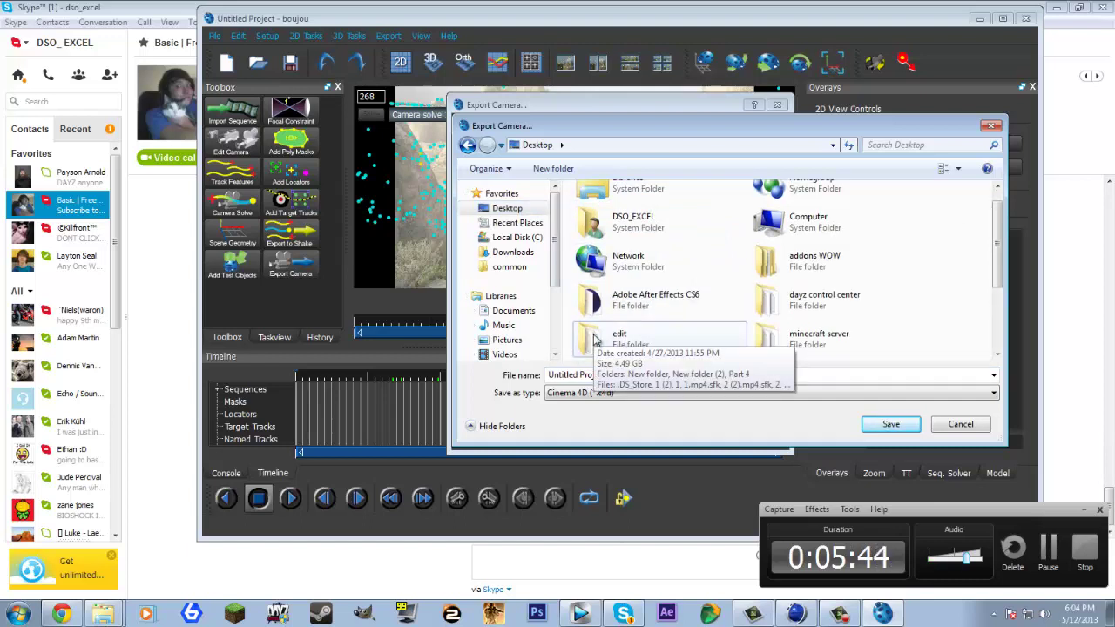
pyautogui.doubleClick(595, 338)
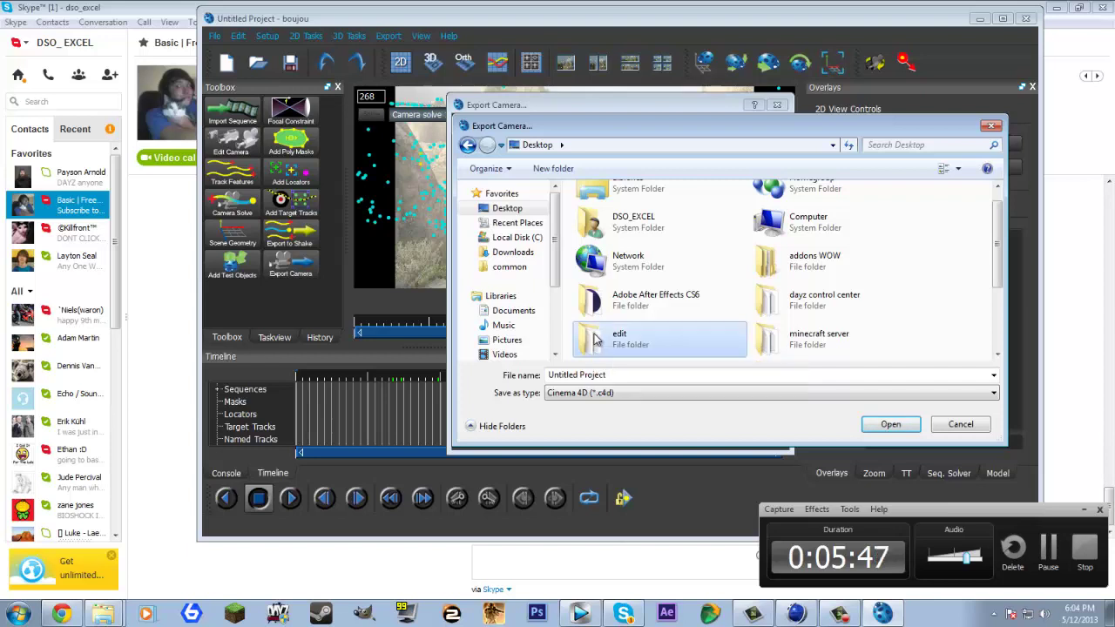
pyautogui.doubleClick(617, 244)
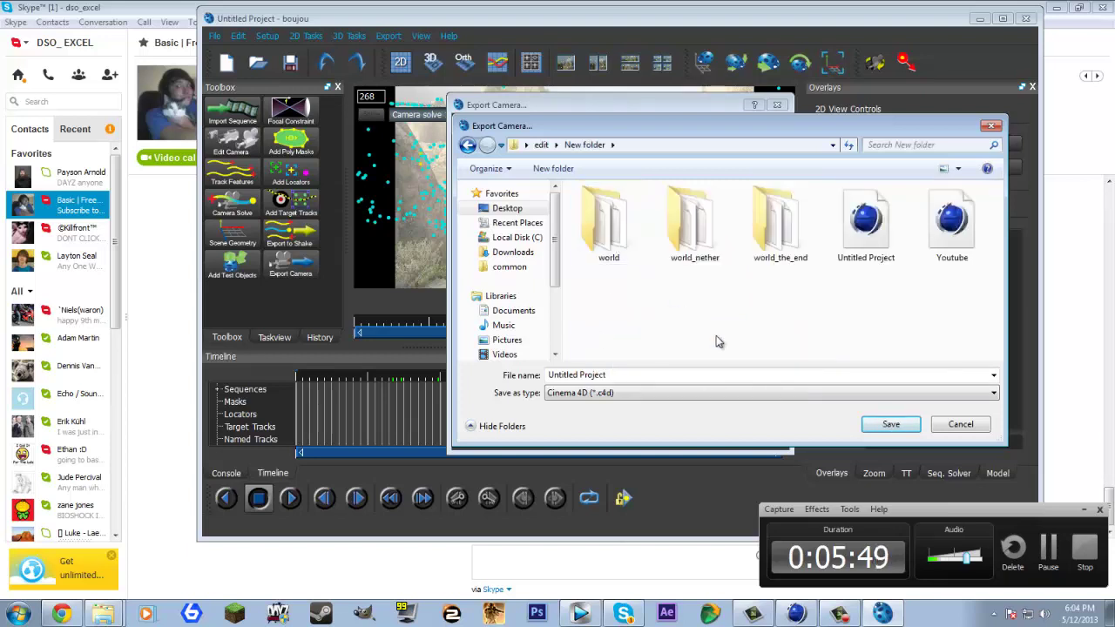
pyautogui.click(665, 375)
pyautogui.click(665, 375)
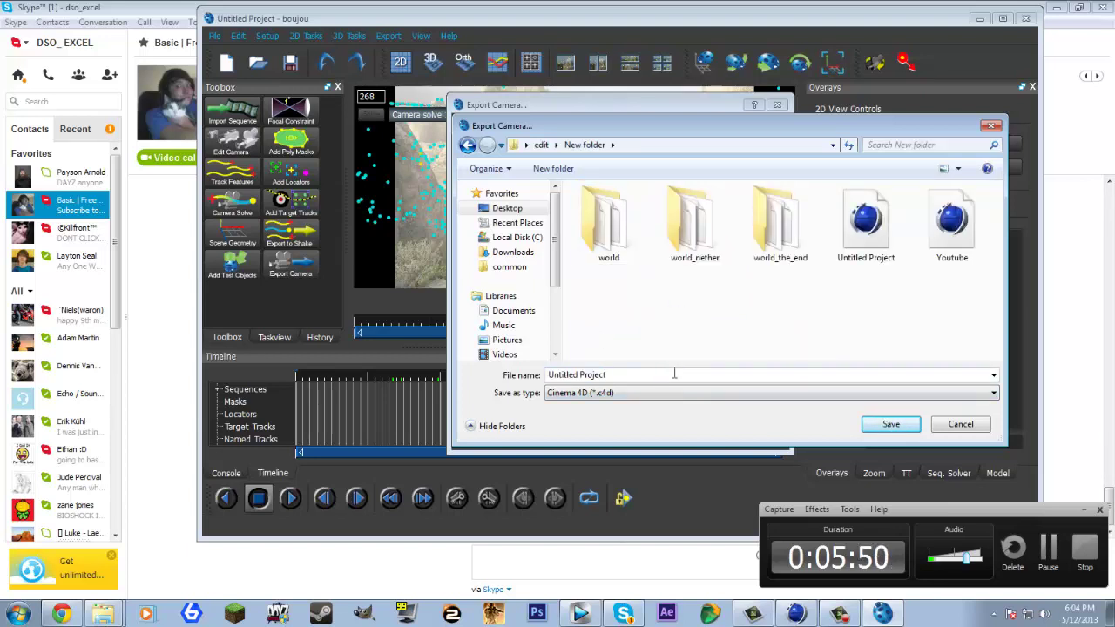
pyautogui.write('2')
pyautogui.click(883, 427)
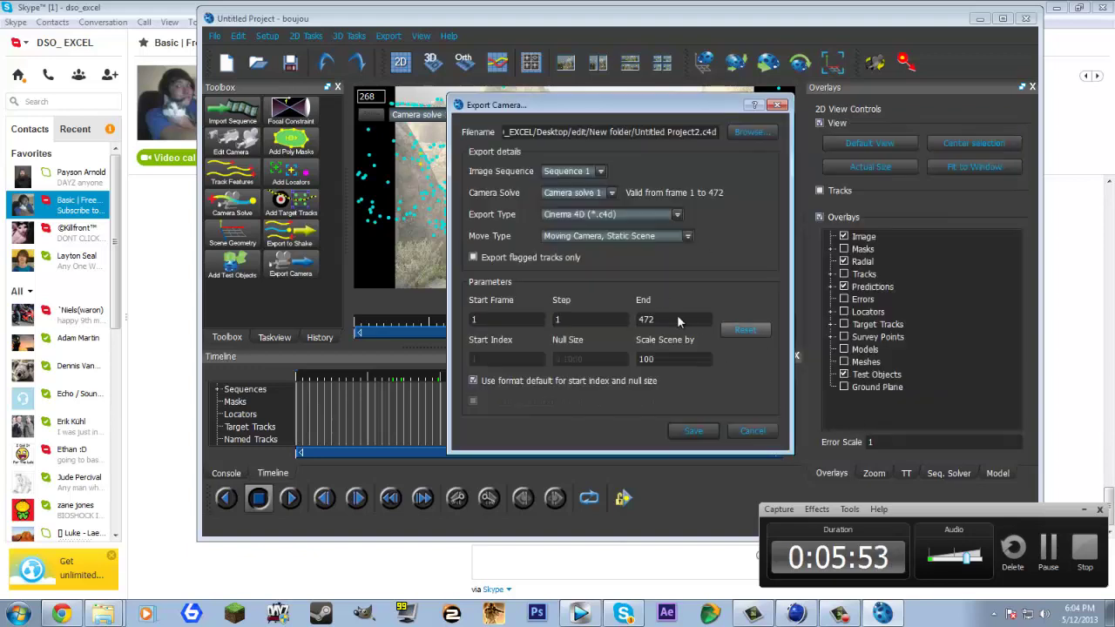
pyautogui.click(712, 433)
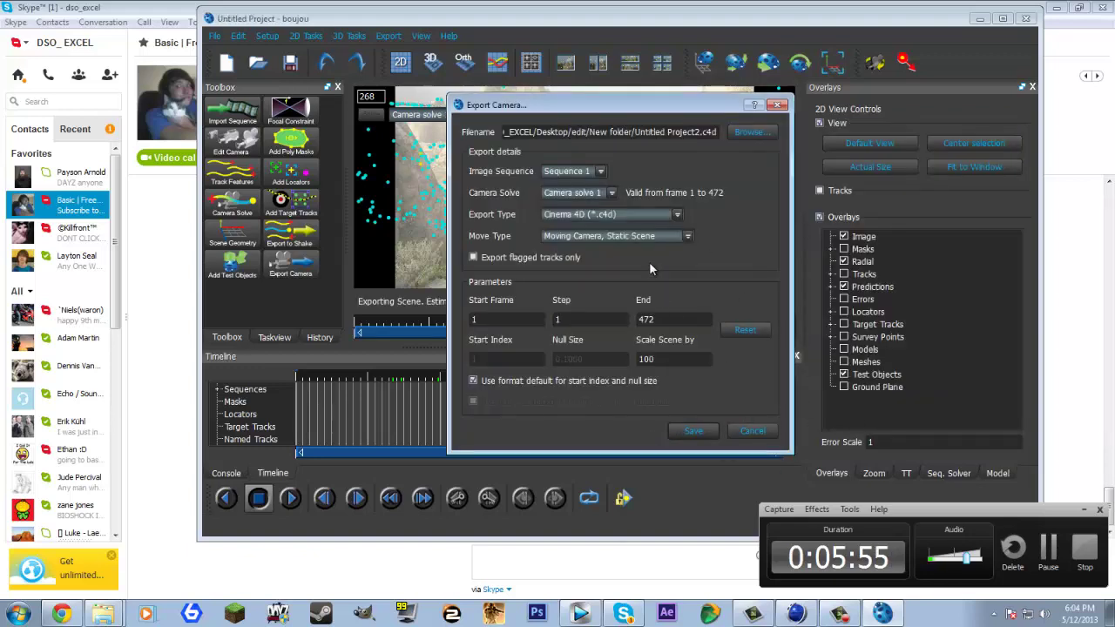
# Close boujou without saving the project changes and show the desktop
pyautogui.click(1028, 18)
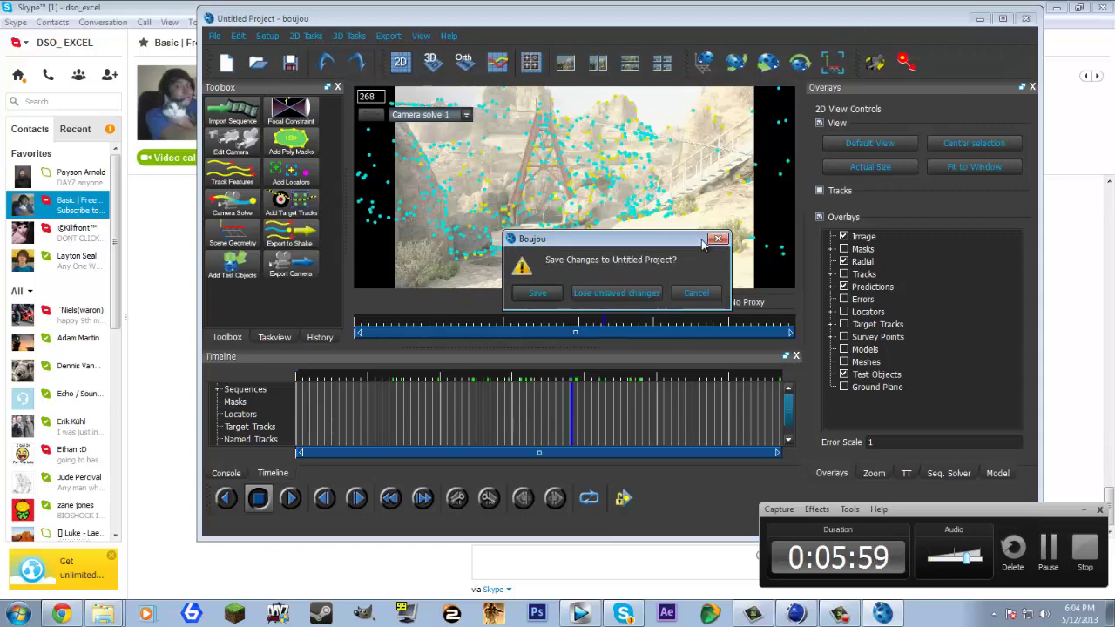
pyautogui.click(616, 293)
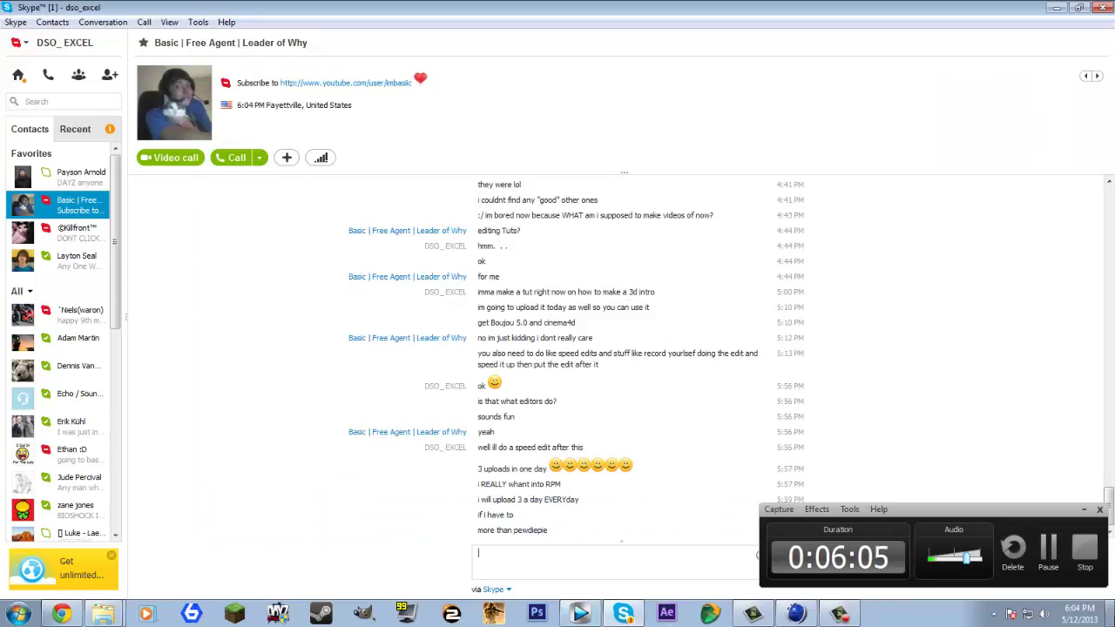
pyautogui.press('super+d')
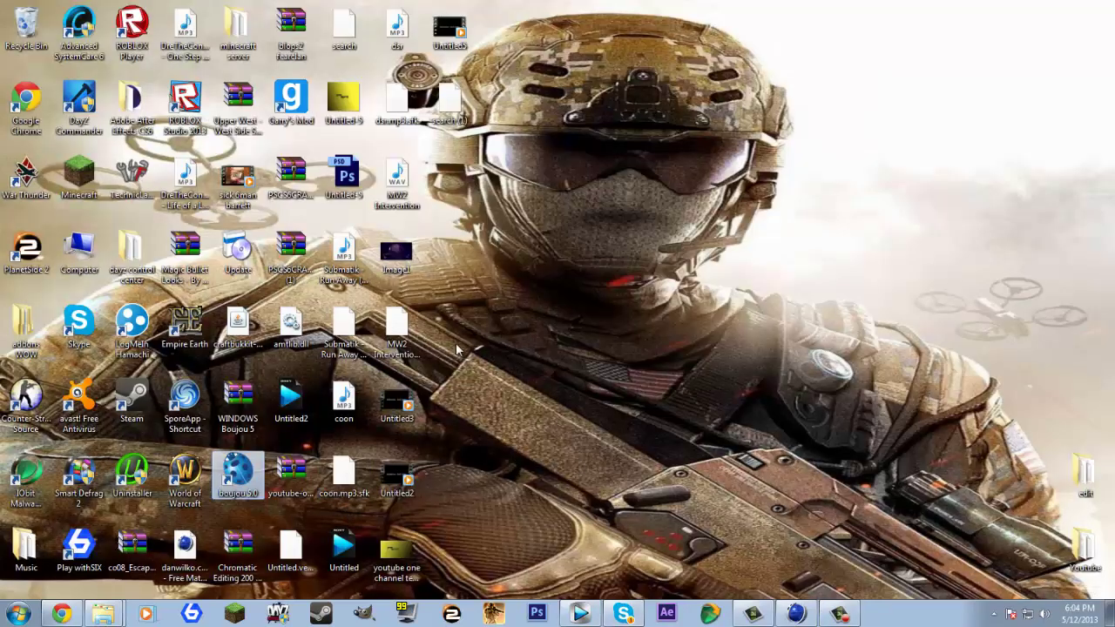
# Open Untitled Project2 from the edit folder's New folder in Cinema 4D and accept the default import settings
pyautogui.doubleClick(1079, 477)
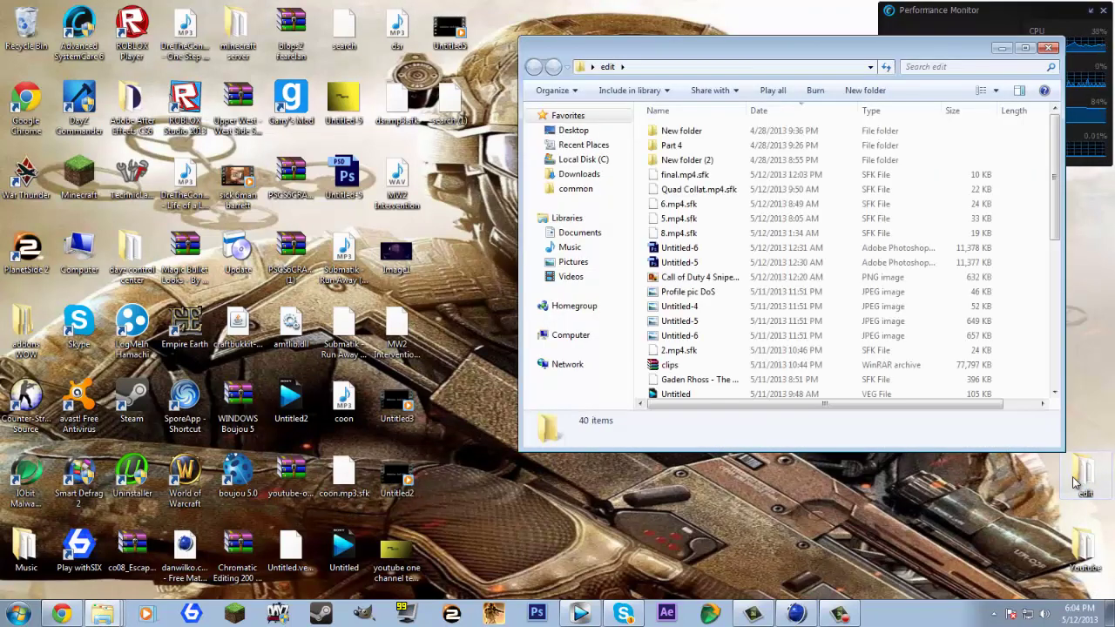
pyautogui.doubleClick(713, 133)
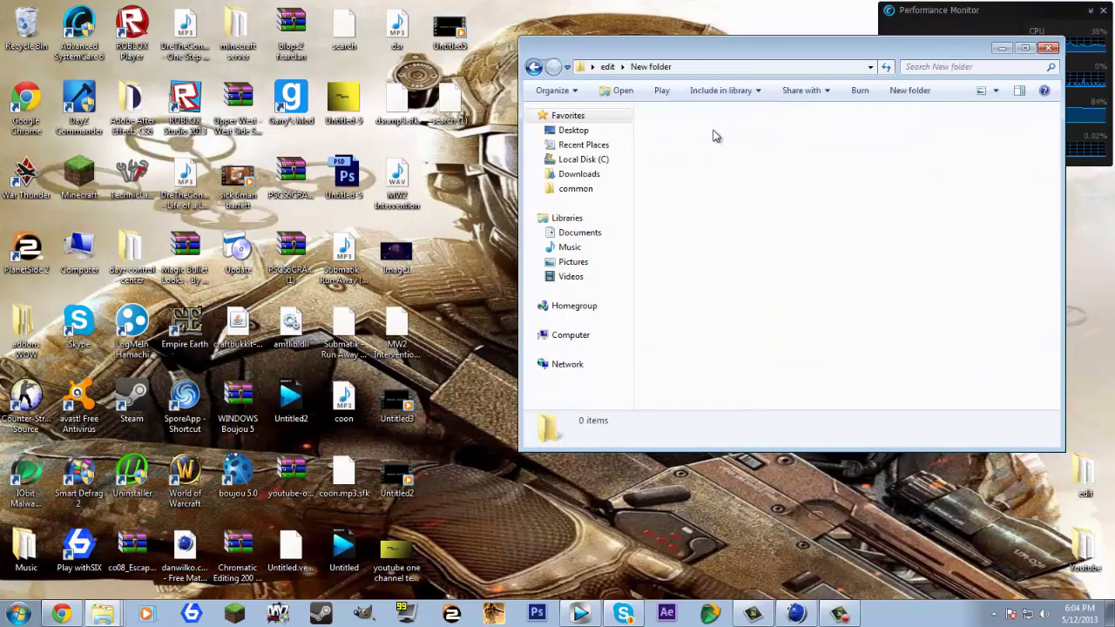
pyautogui.click(926, 316)
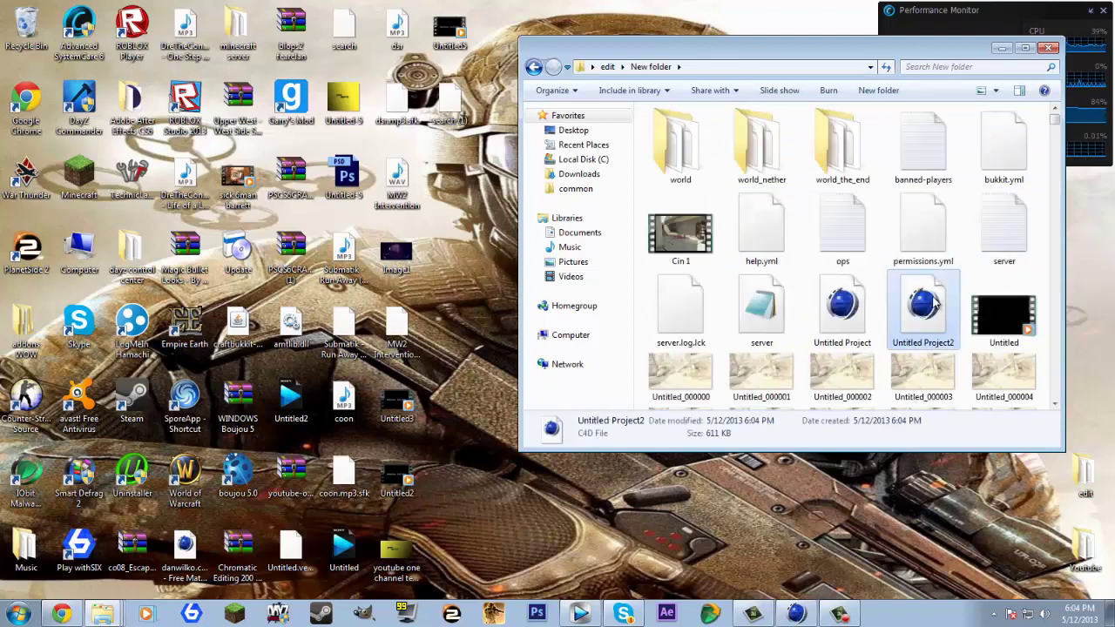
pyautogui.doubleClick(941, 320)
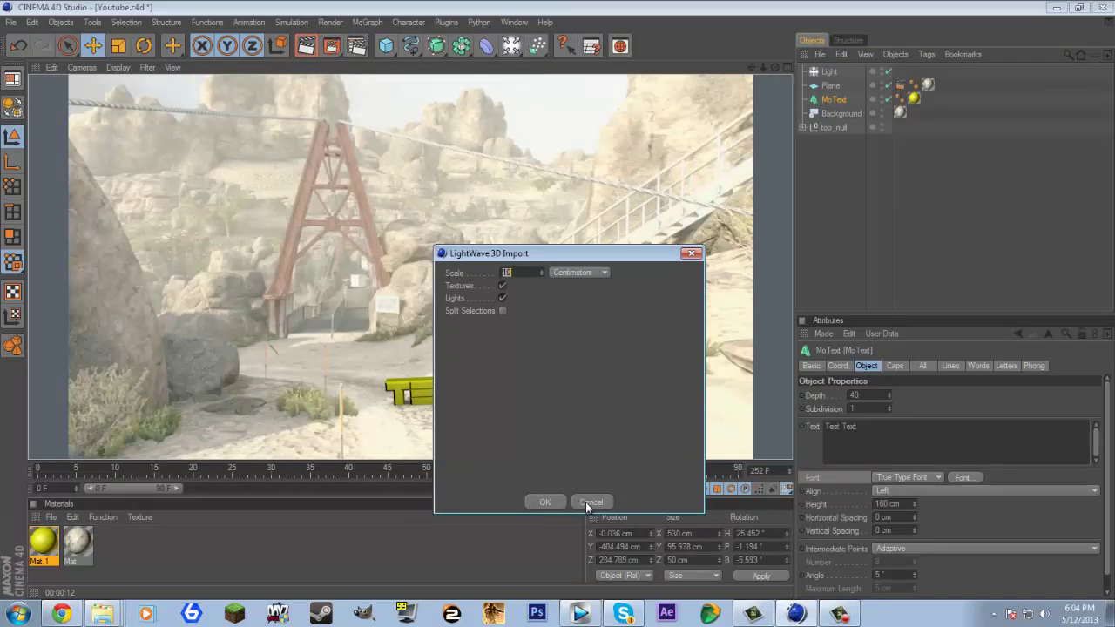
pyautogui.click(550, 503)
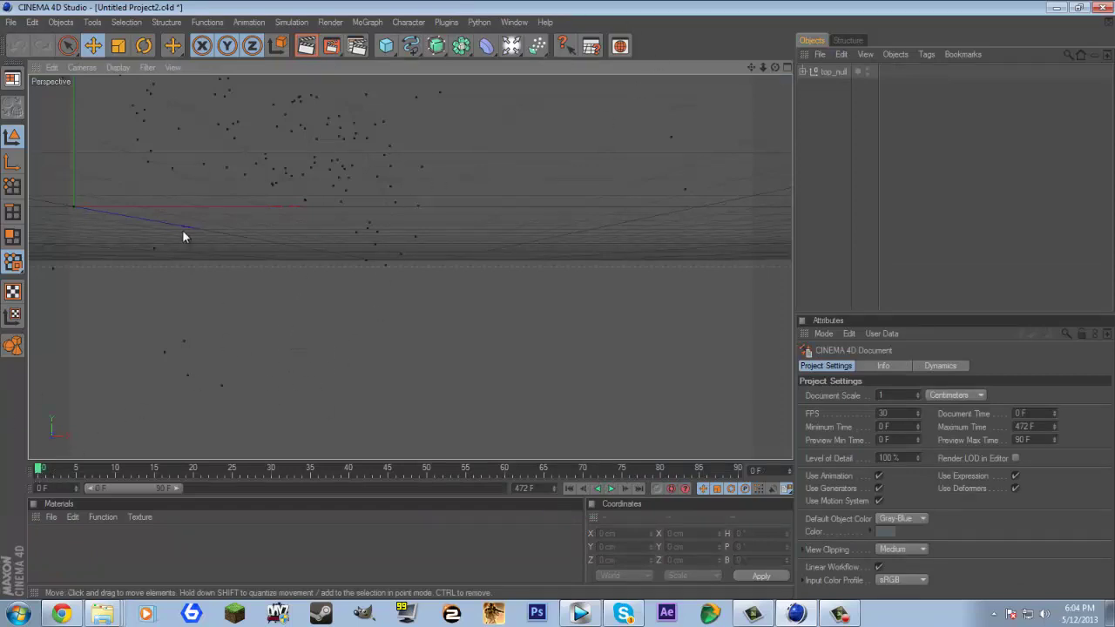
# Create a new material and load Untitled_000000.png as its color texture
pyautogui.doubleClick(43, 544)
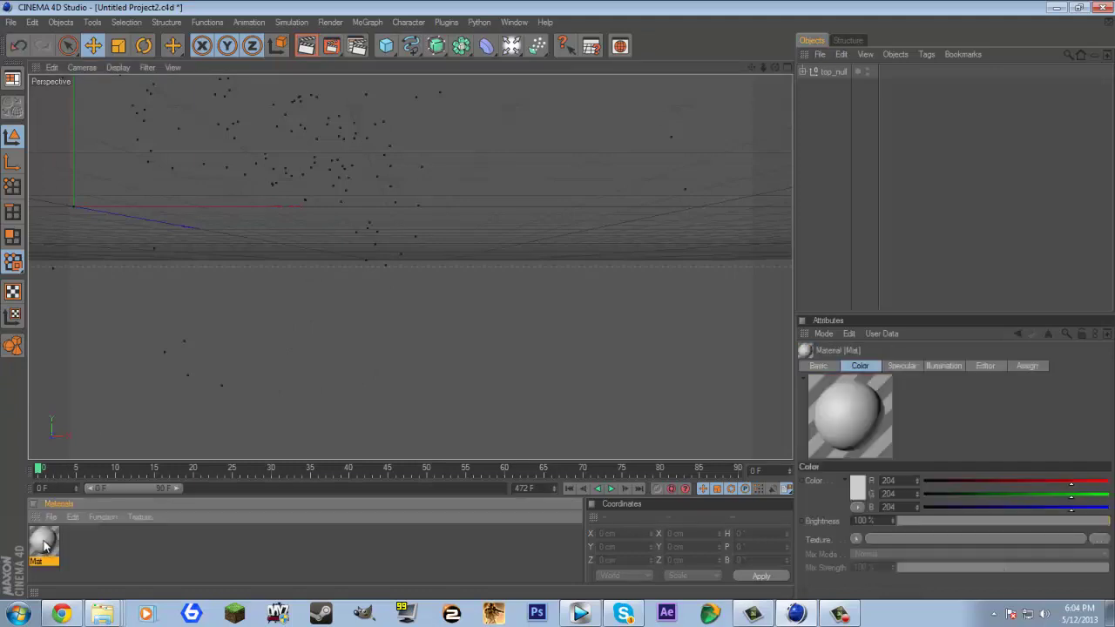
pyautogui.doubleClick(43, 543)
pyautogui.click(362, 201)
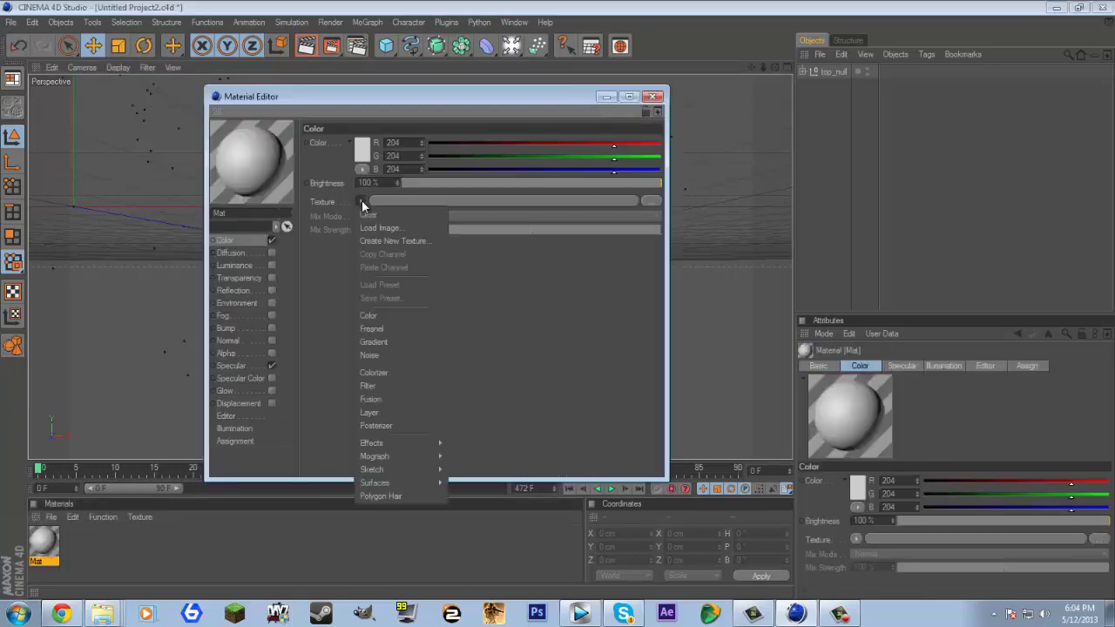
pyautogui.click(382, 227)
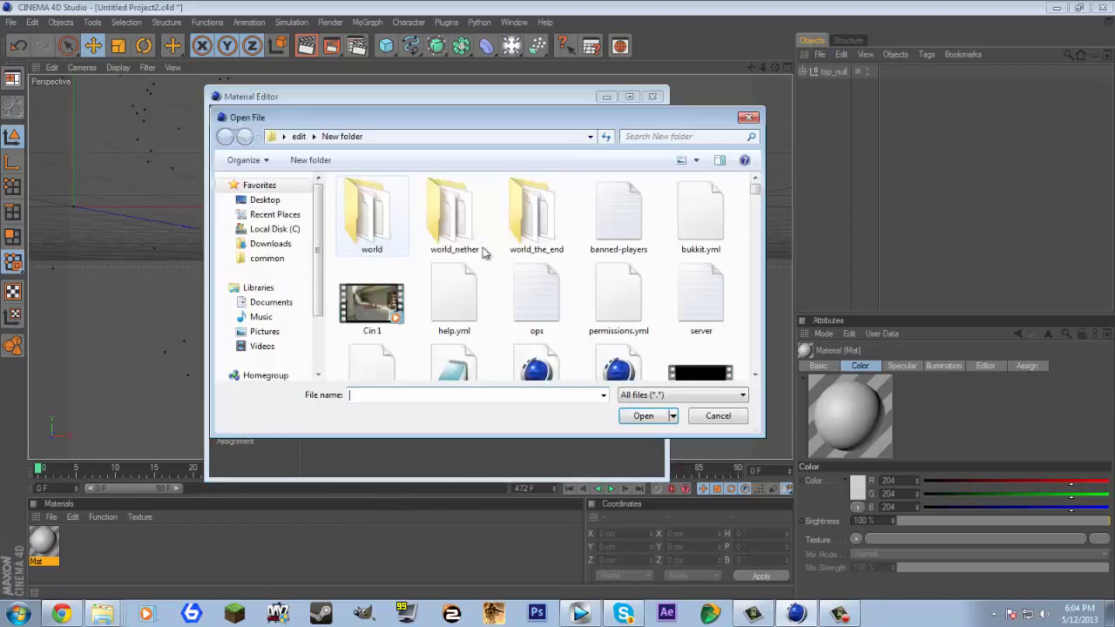
pyautogui.scroll(-4, 747, 202)
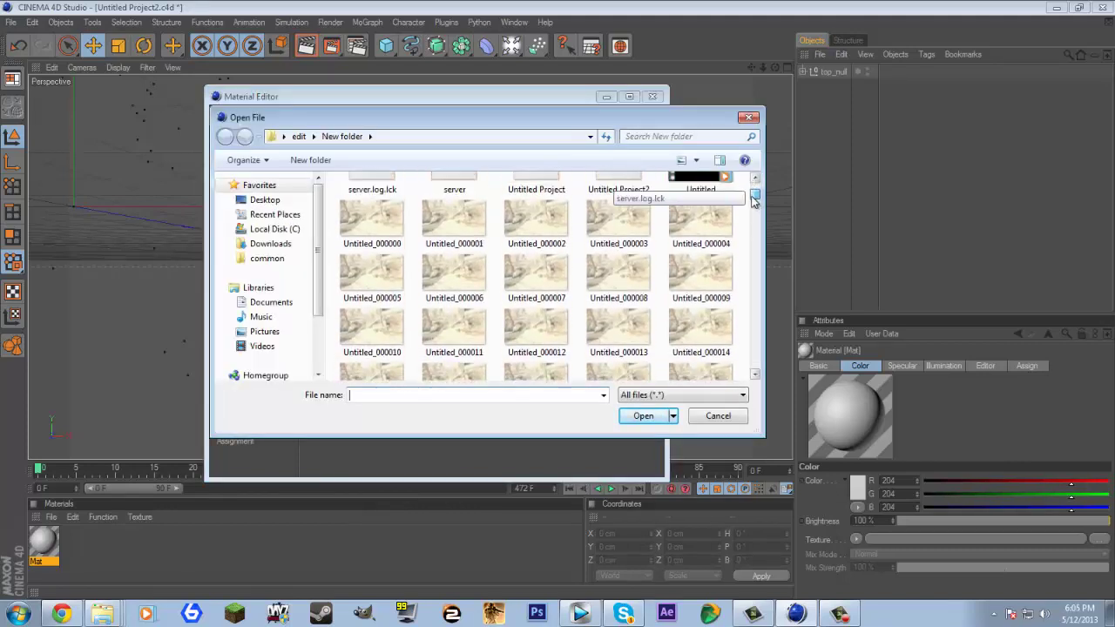
pyautogui.doubleClick(393, 275)
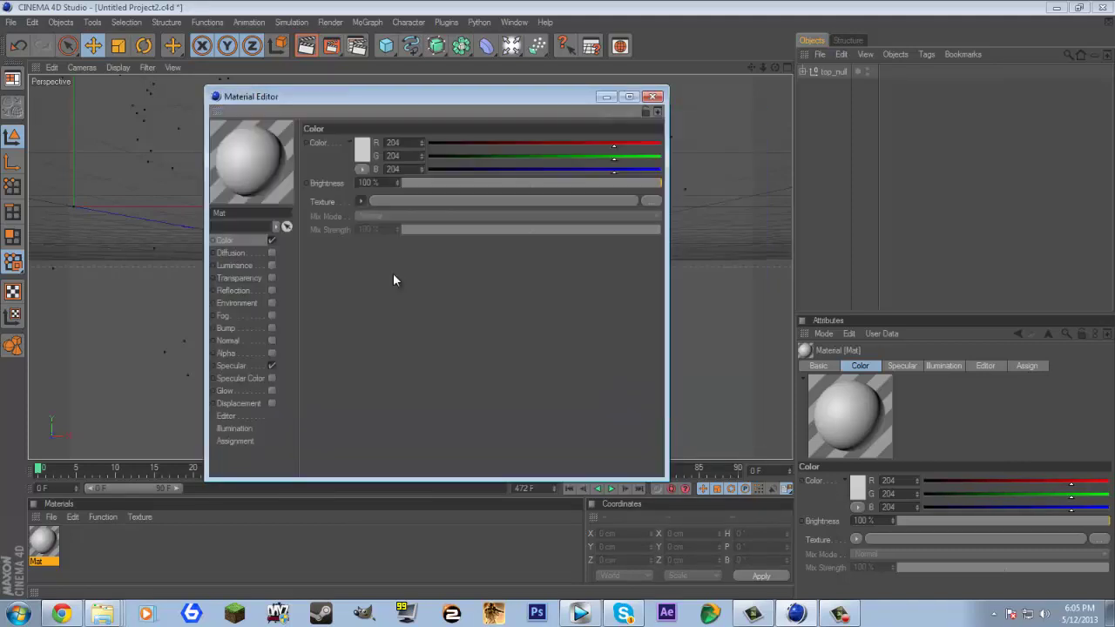
# Calculate the texture's animation frame range from the image sequence and close the Material Editor
pyautogui.click(373, 232)
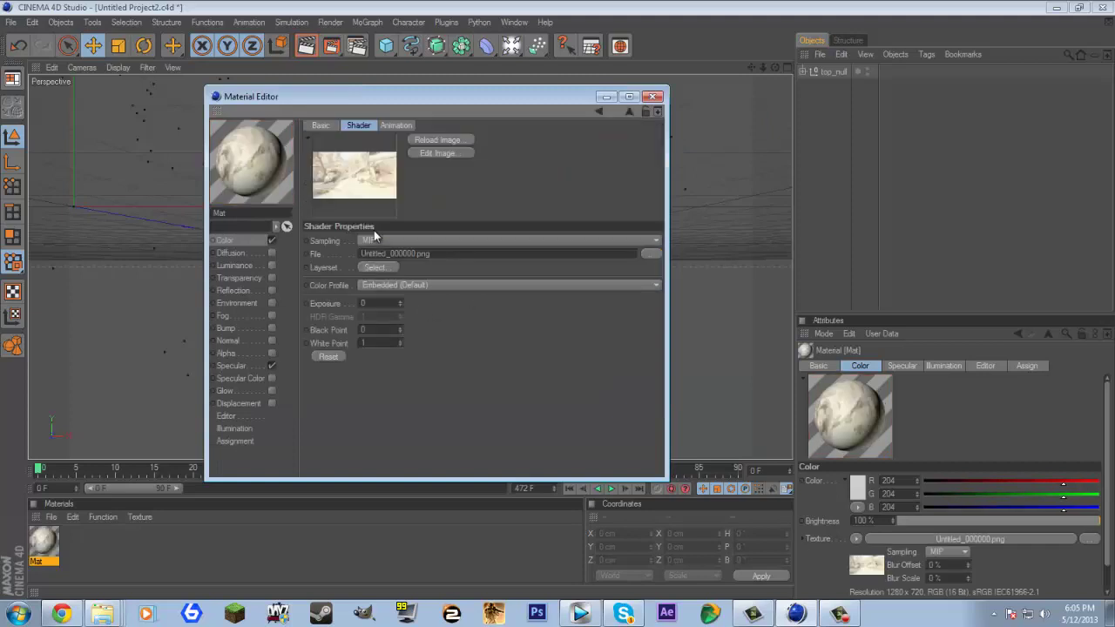
pyautogui.click(395, 125)
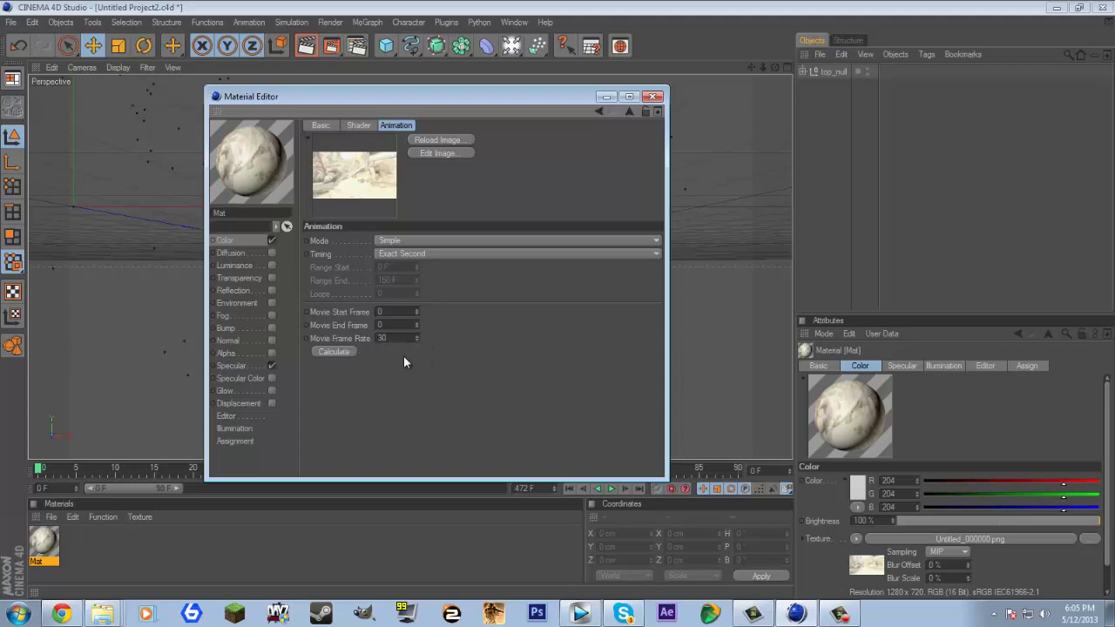
pyautogui.click(332, 352)
pyautogui.click(656, 97)
# Add a Background object to the scene and apply the footage material to it
pyautogui.click(512, 46)
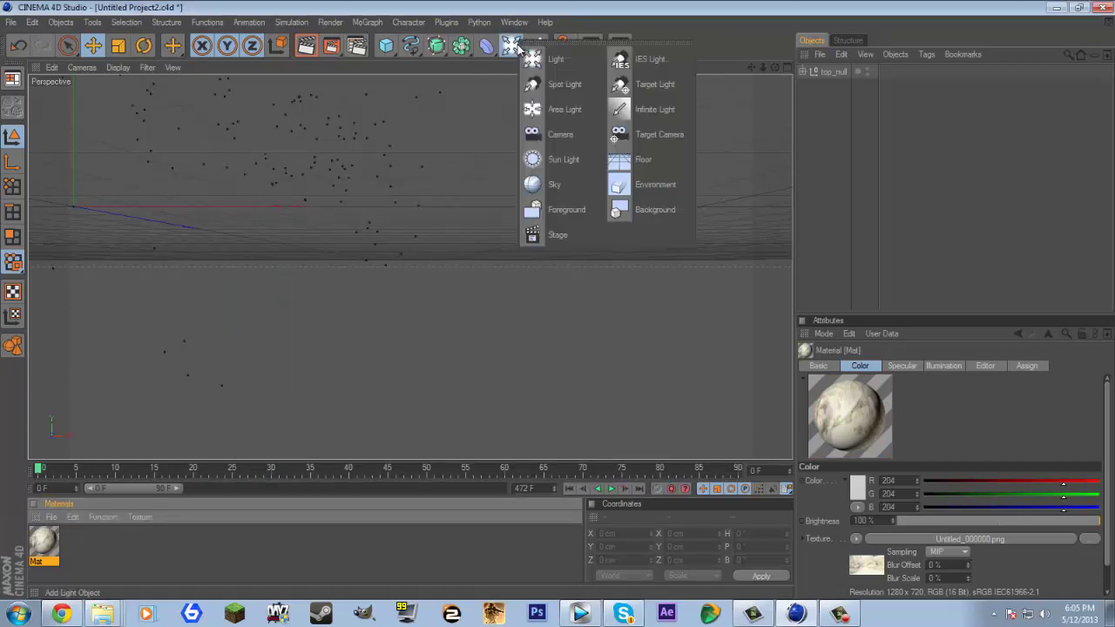
pyautogui.click(647, 203)
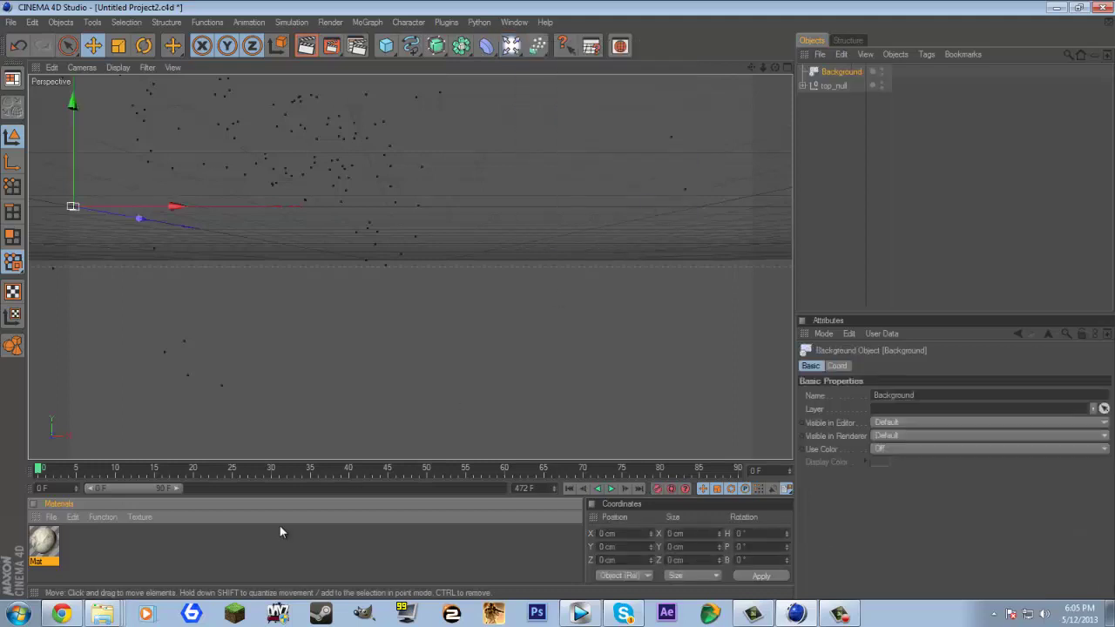
pyautogui.moveTo(35, 547); pyautogui.dragTo(885, 149)
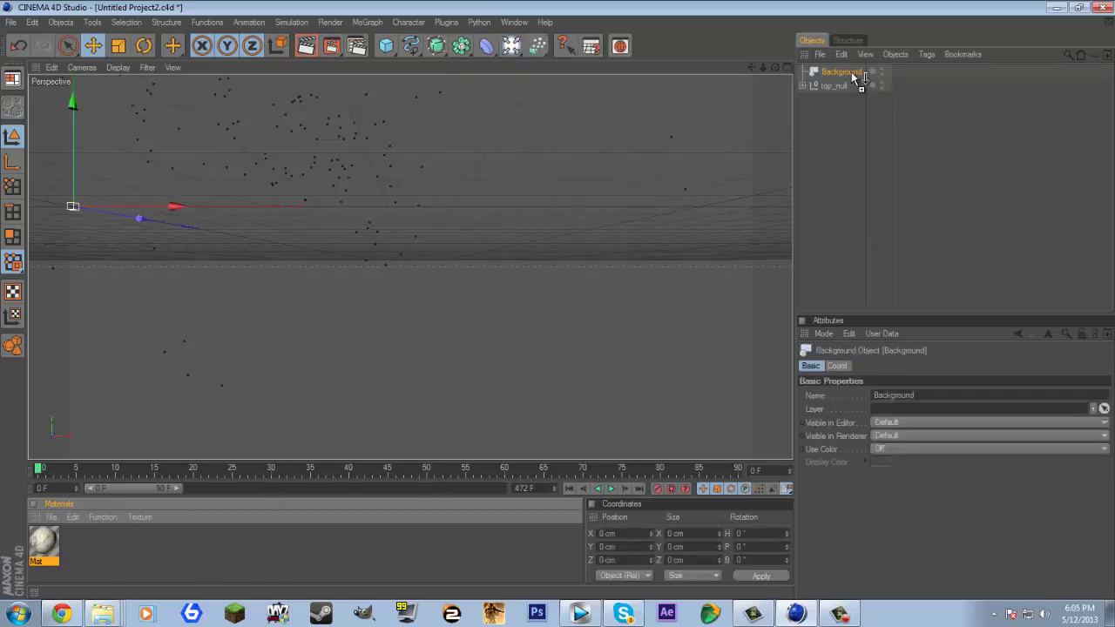
pyautogui.moveTo(852, 71); pyautogui.dragTo(848, 67)
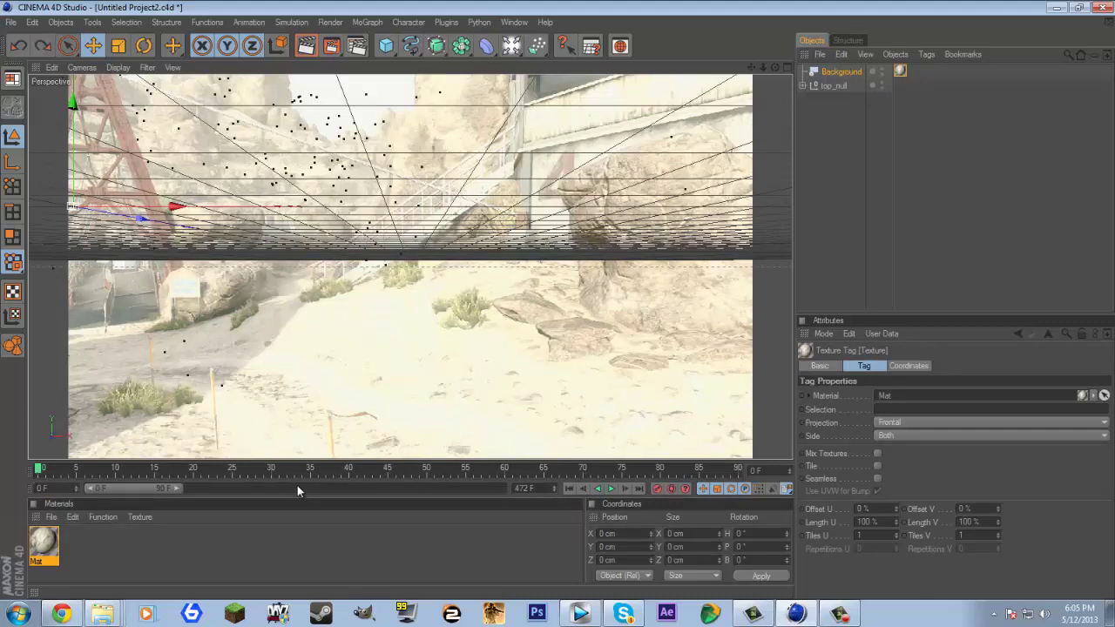
# Remove the footage material from the Background object and apply it again
pyautogui.keyDown('alt'); pyautogui.moveTo(495, 456); pyautogui.dragTo(508, 431); pyautogui.keyUp('alt')
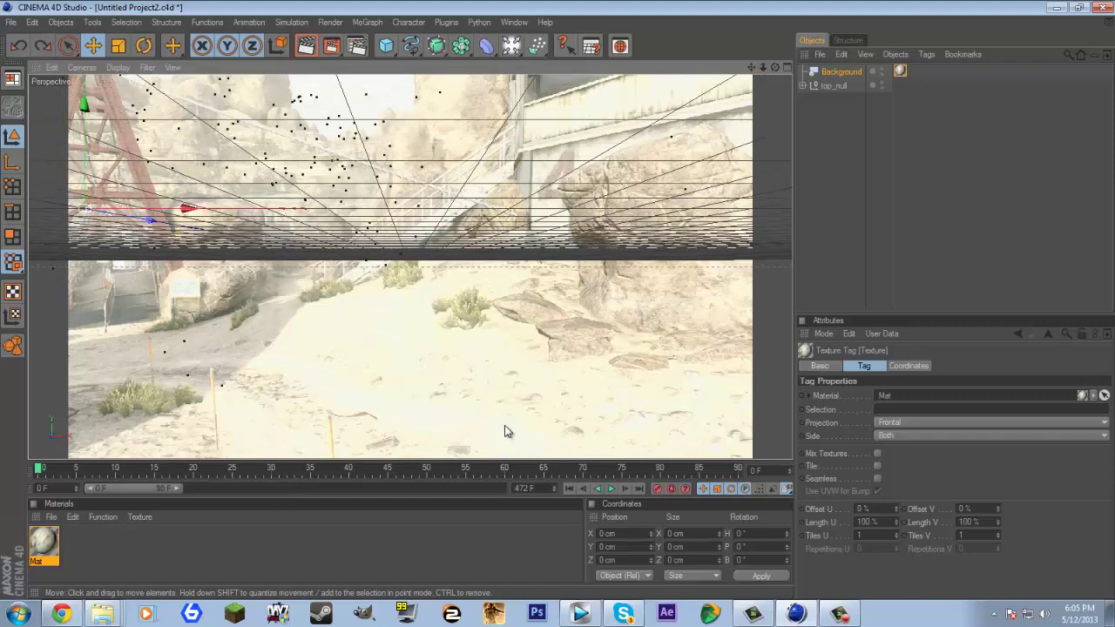
pyautogui.press('Delete')
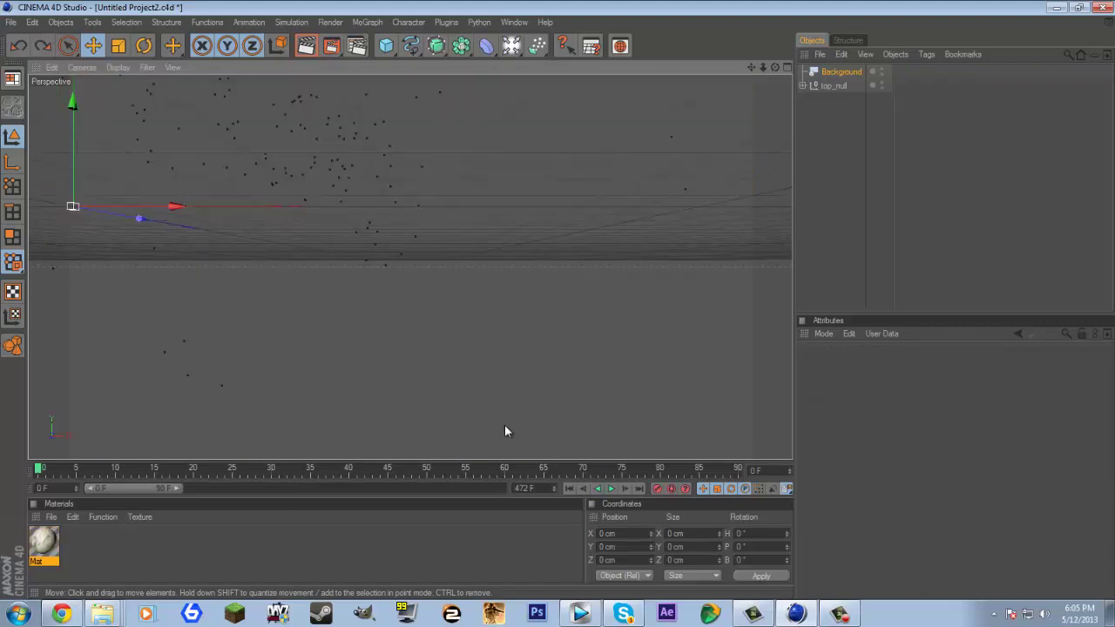
pyautogui.moveTo(42, 549); pyautogui.dragTo(858, 79)
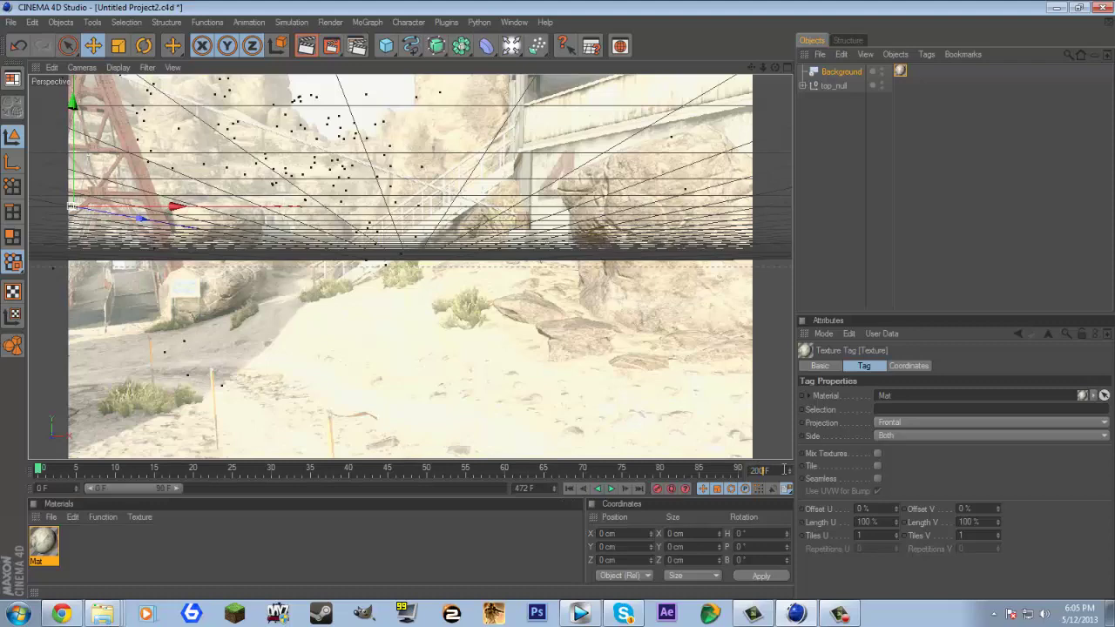
# Set the current animation frame to 200
pyautogui.click(444, 571)
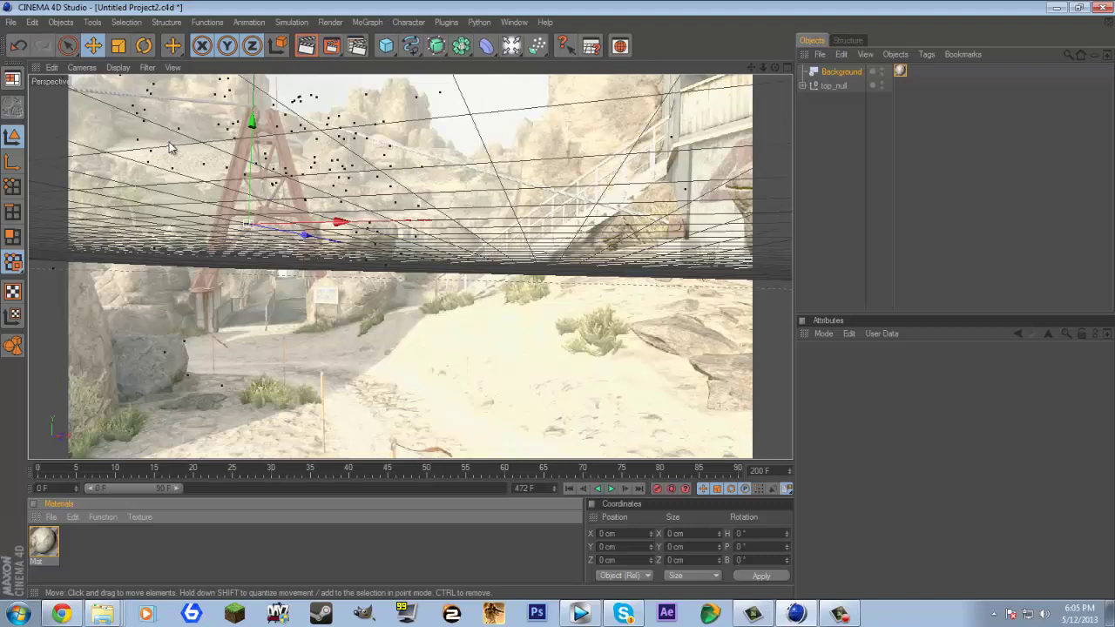
# Add a MoText object to the scene reading "DoS Editz" with a height of 150 cm
pyautogui.click(375, 23)
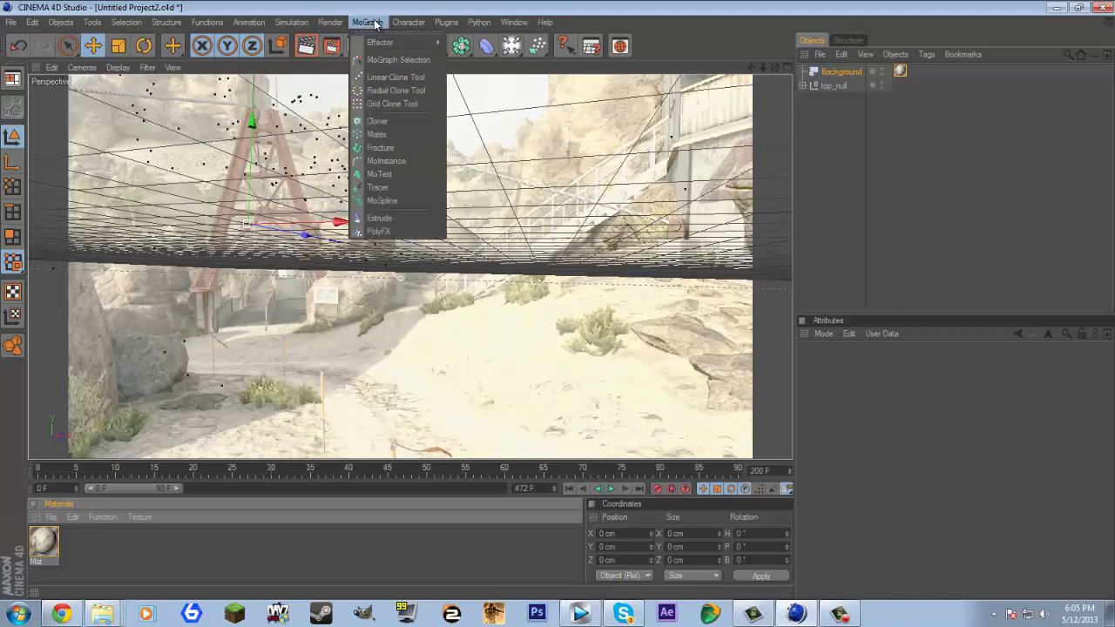
pyautogui.click(388, 174)
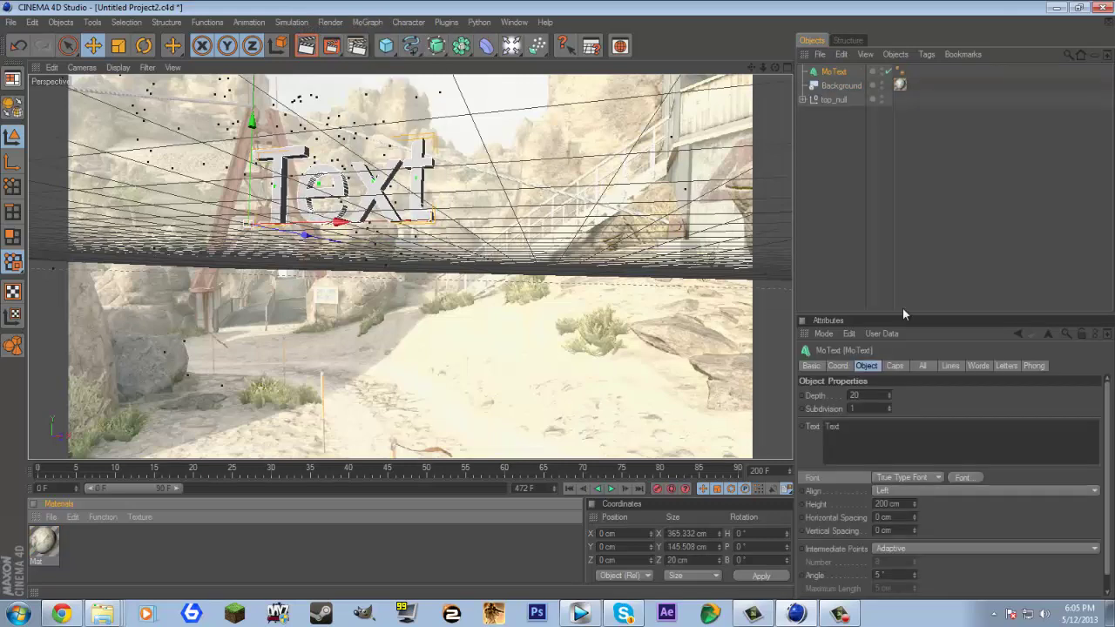
pyautogui.click(871, 430)
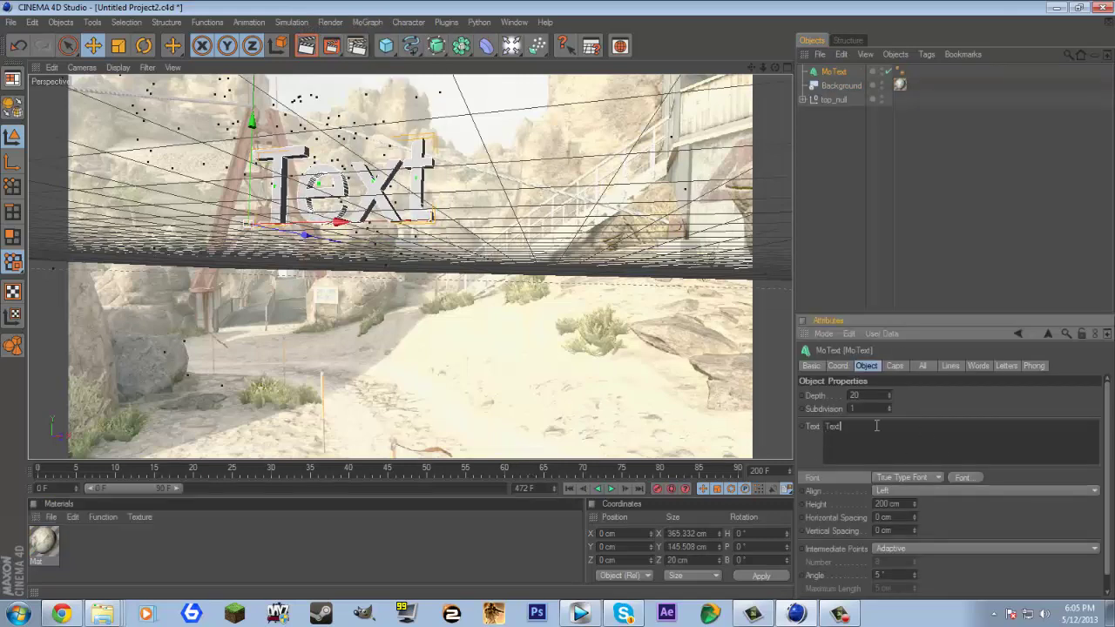
pyautogui.click(784, 440)
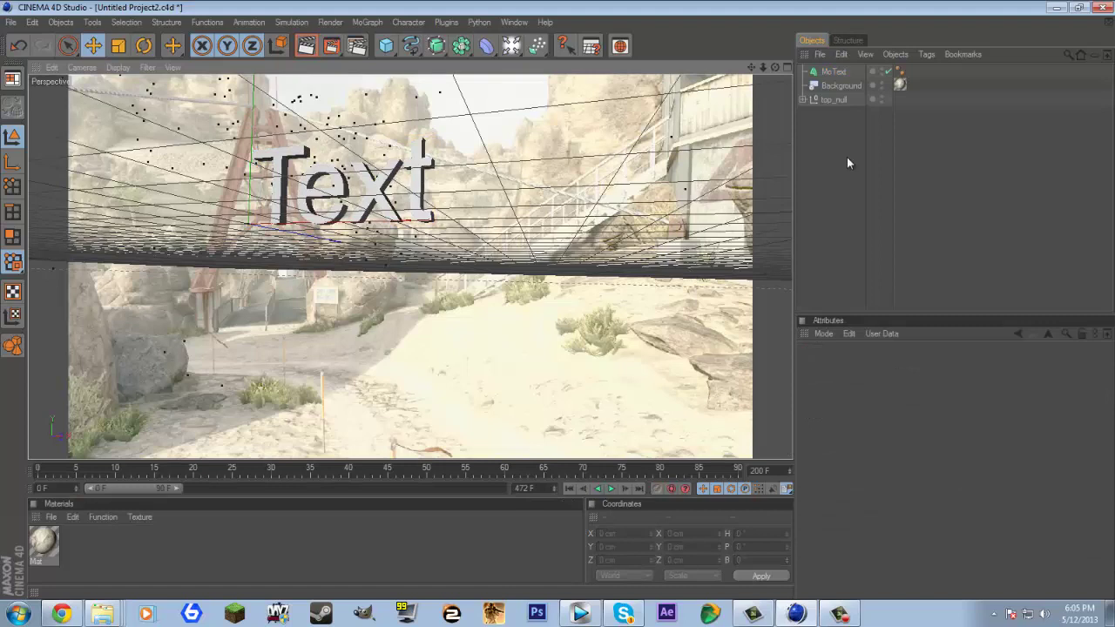
pyautogui.click(837, 73)
pyautogui.doubleClick(864, 432)
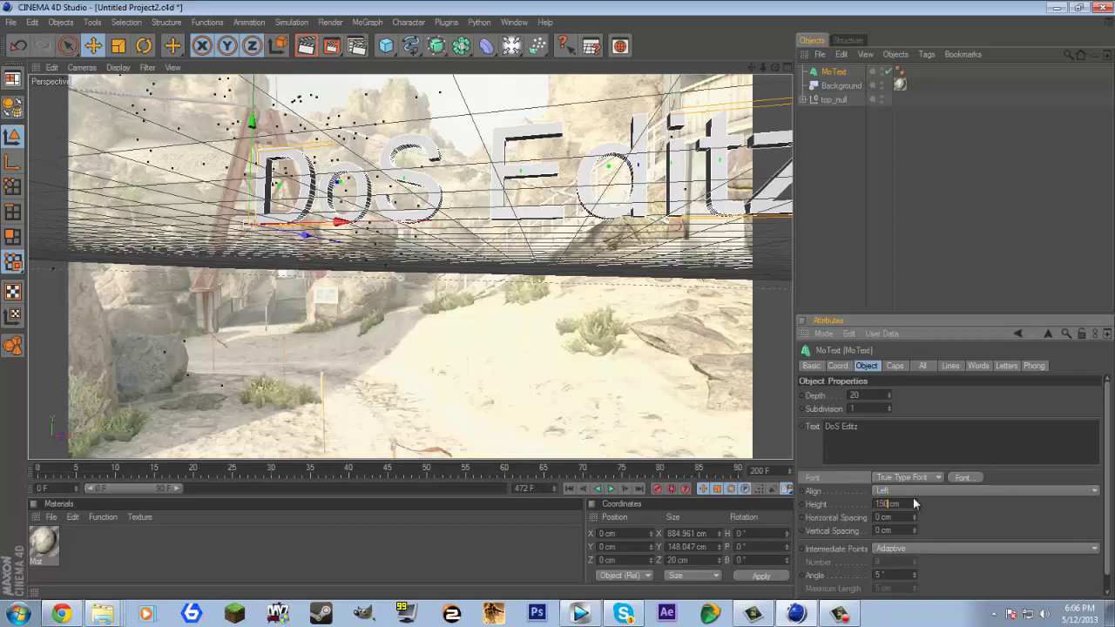
pyautogui.press('Return')
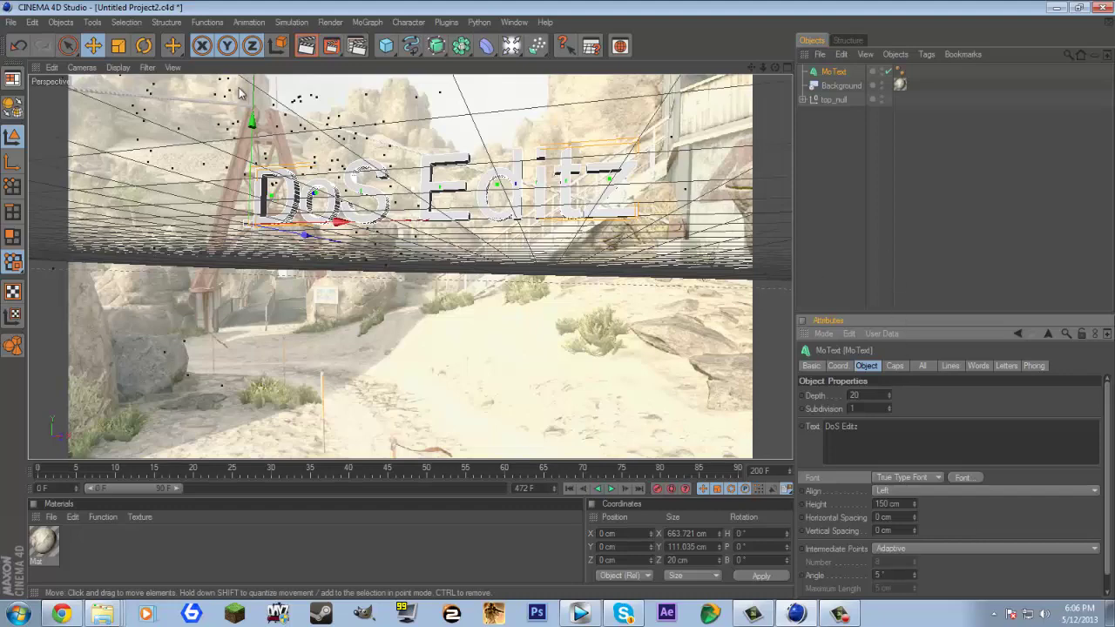
# Lower the text onto the ground at Y about -356 cm and rotate it to about 26° heading and 10° pitch
pyautogui.click(143, 45)
pyautogui.moveTo(290, 226); pyautogui.dragTo(165, 63)
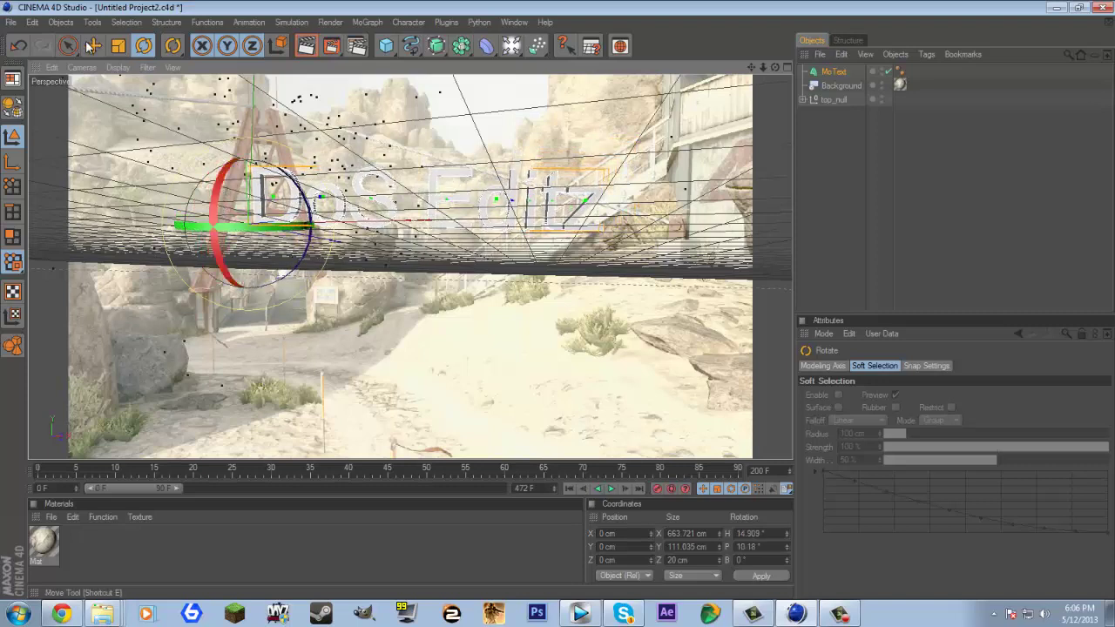
pyautogui.press('e')
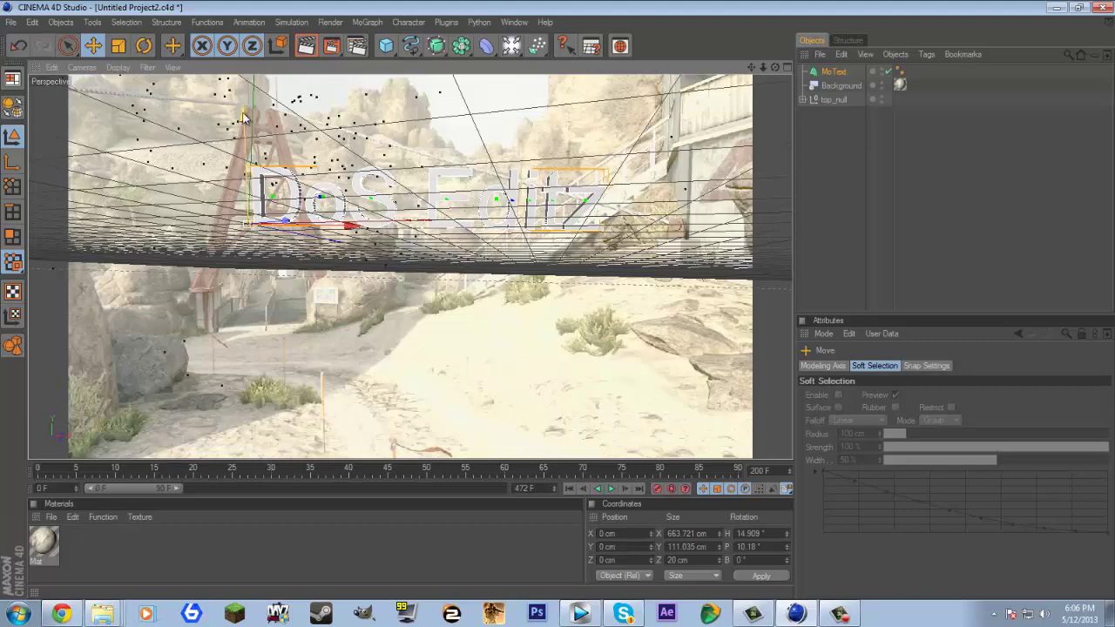
pyautogui.moveTo(244, 118); pyautogui.dragTo(248, 302)
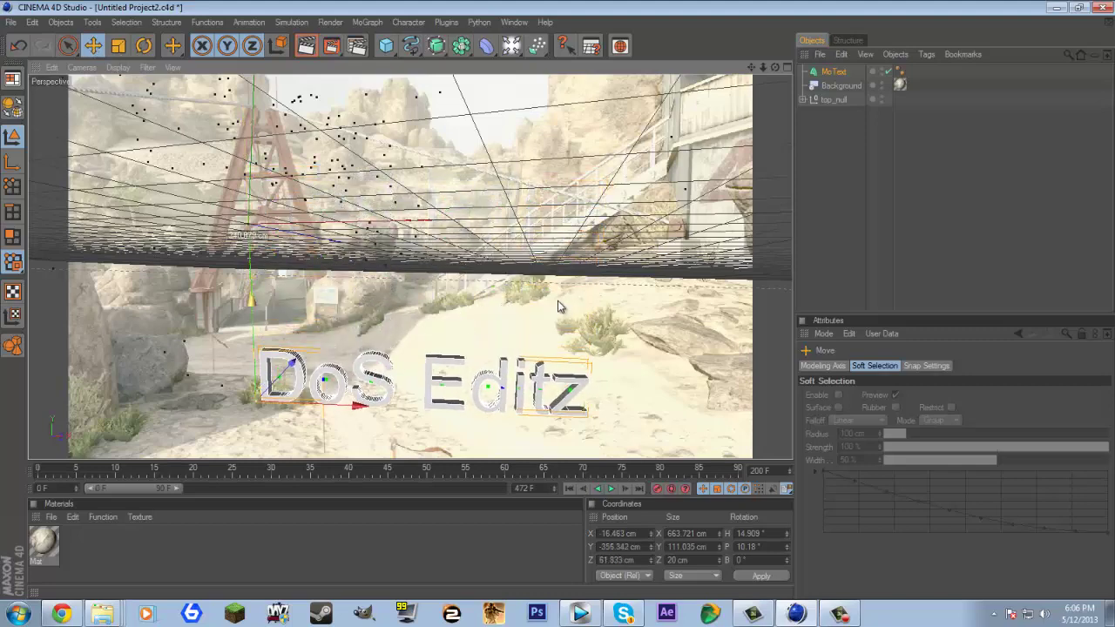
pyautogui.click(143, 45)
pyautogui.moveTo(265, 428); pyautogui.dragTo(277, 429)
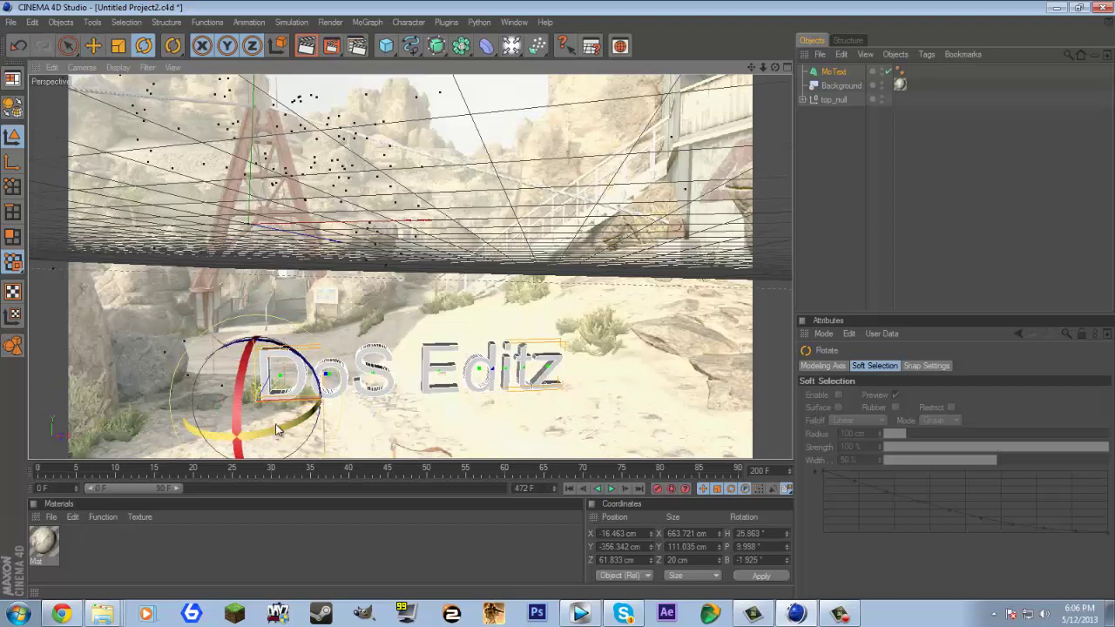
# Move the text farther back along the sandy path to about X 50, Y -425, Z 331 cm
pyautogui.click(93, 45)
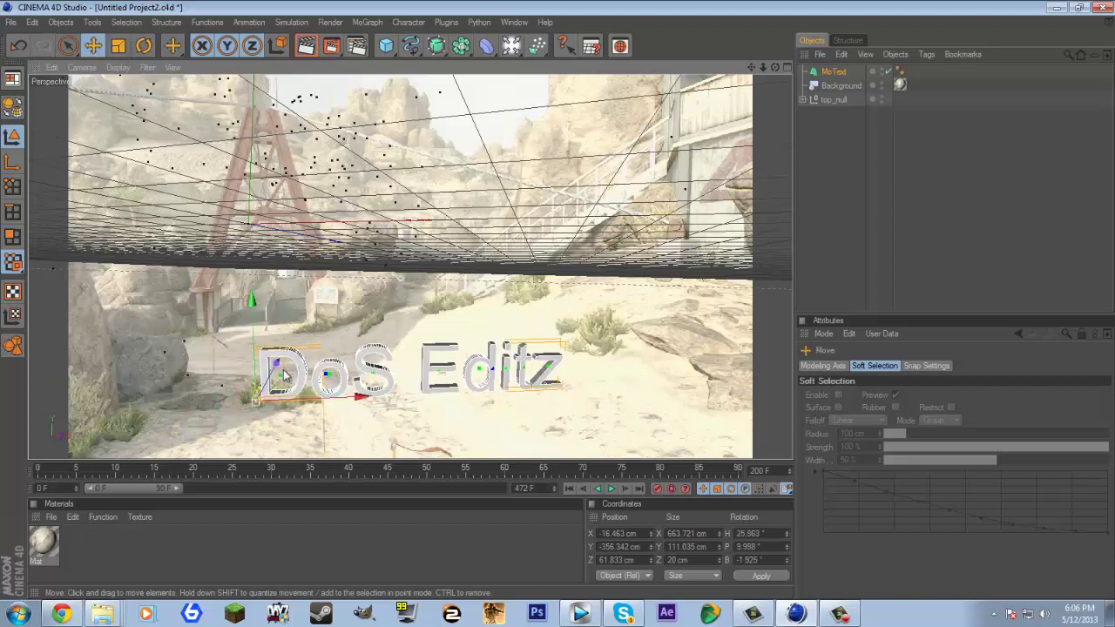
pyautogui.moveTo(558, 298)
pyautogui.mouseDown()
pyautogui.moveTo(551, 308)
pyautogui.moveTo(556, 300)
pyautogui.mouseUp()
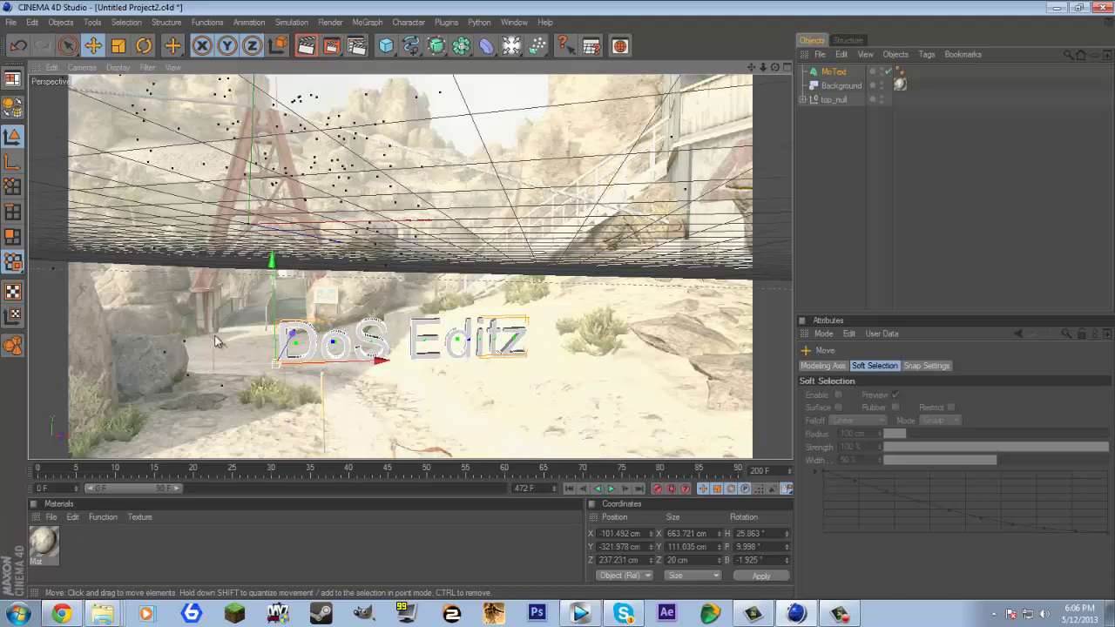
pyautogui.moveTo(275, 296); pyautogui.dragTo(554, 304)
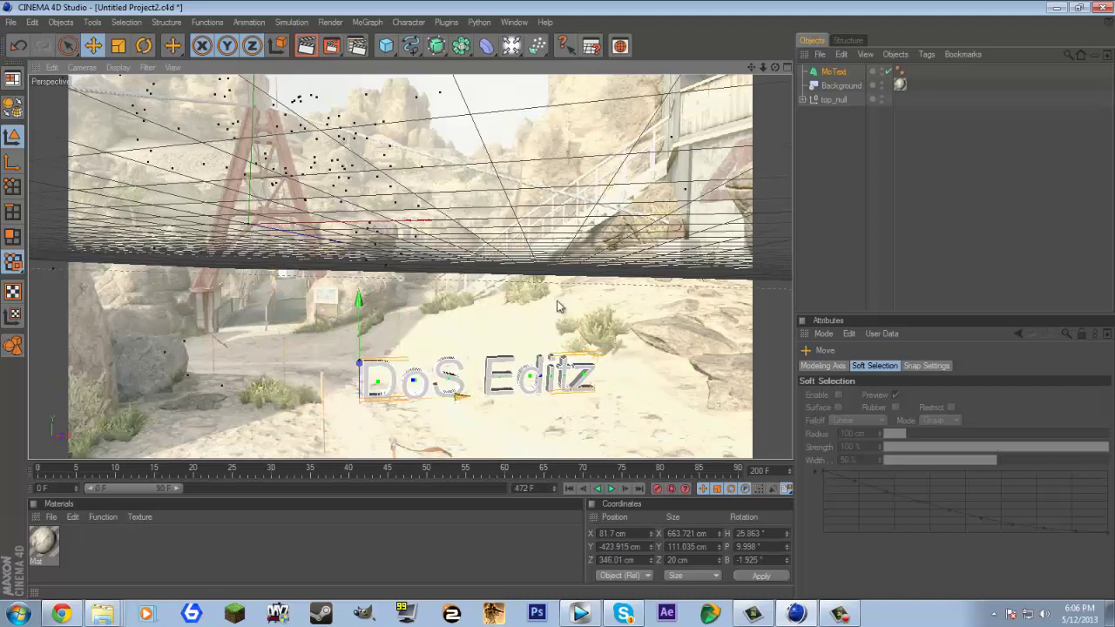
pyautogui.moveTo(449, 370); pyautogui.dragTo(437, 373)
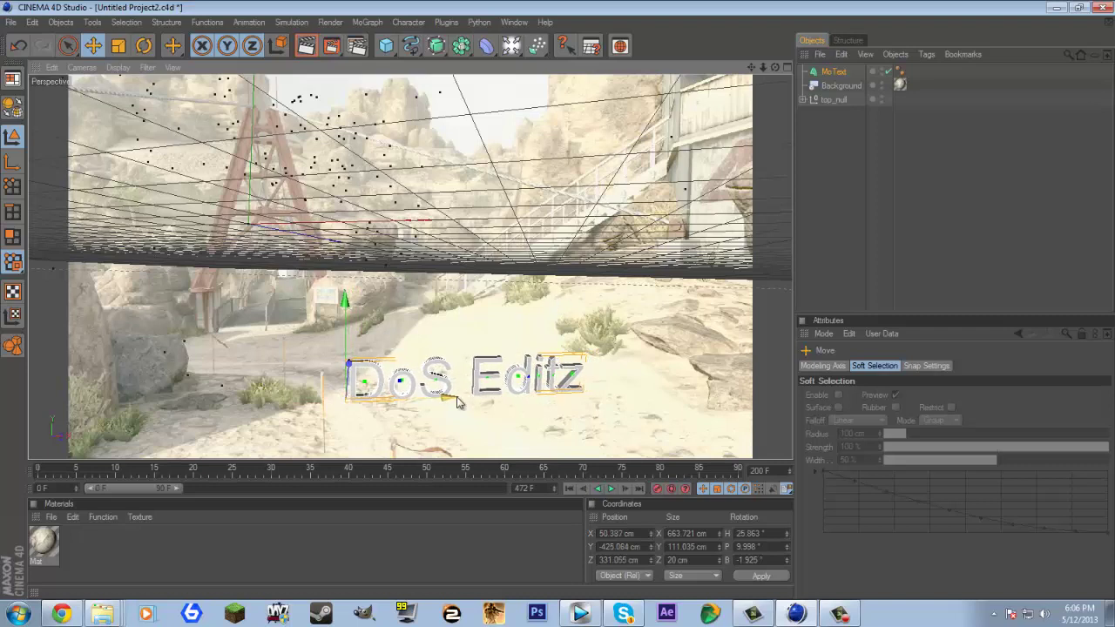
# Create a new yellow material by setting its color's blue value to 0, and apply it to the MoText object
pyautogui.doubleClick(120, 552)
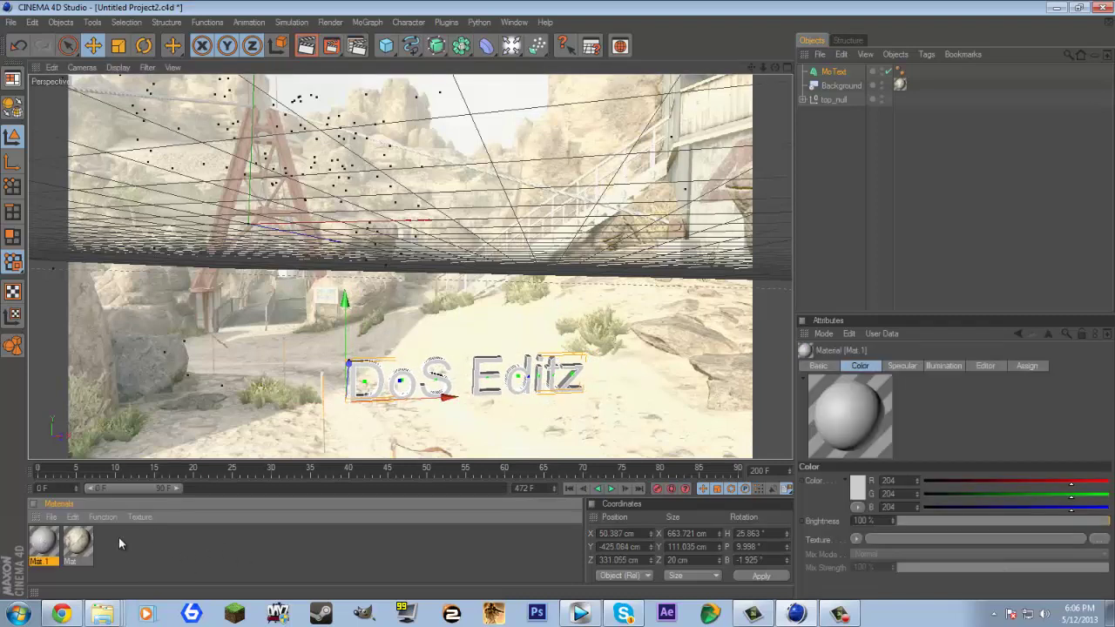
pyautogui.doubleClick(44, 542)
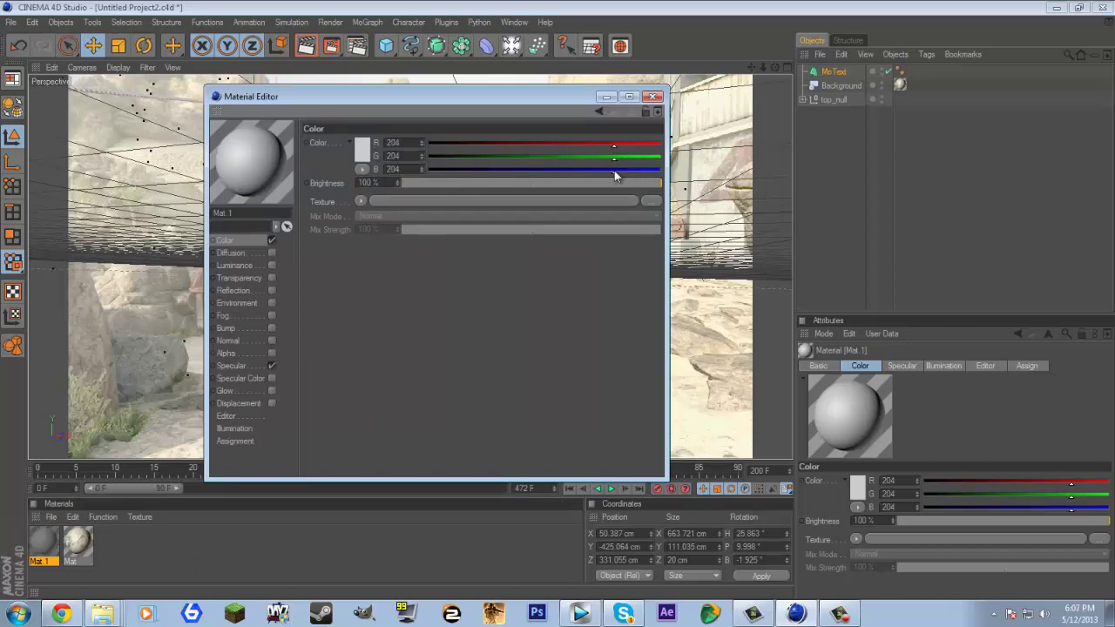
pyautogui.moveTo(615, 173); pyautogui.dragTo(359, 154)
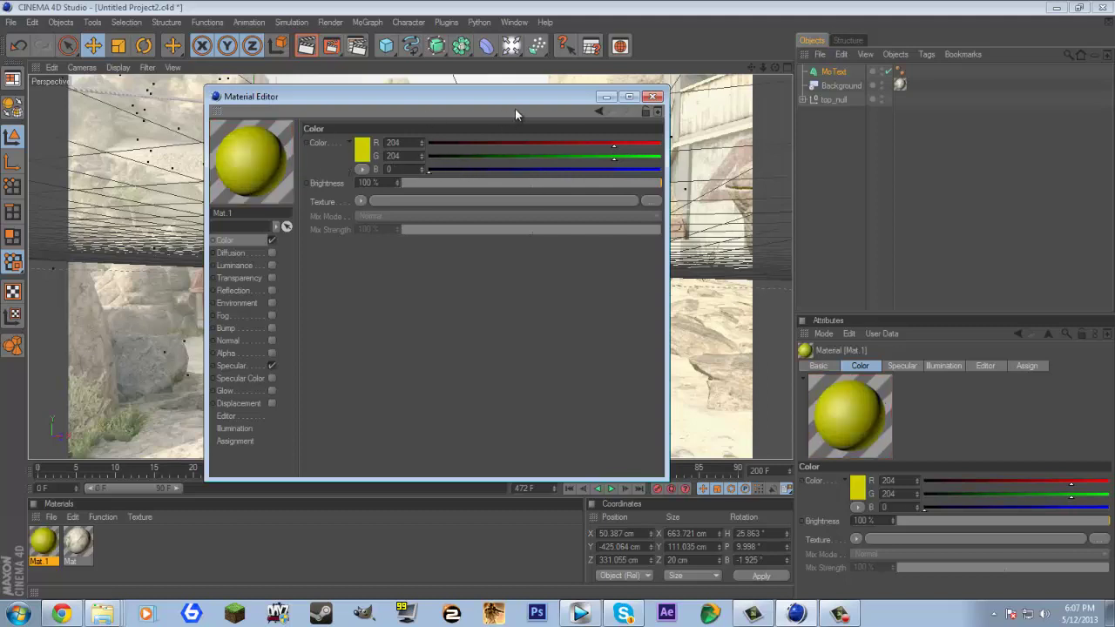
pyautogui.click(655, 97)
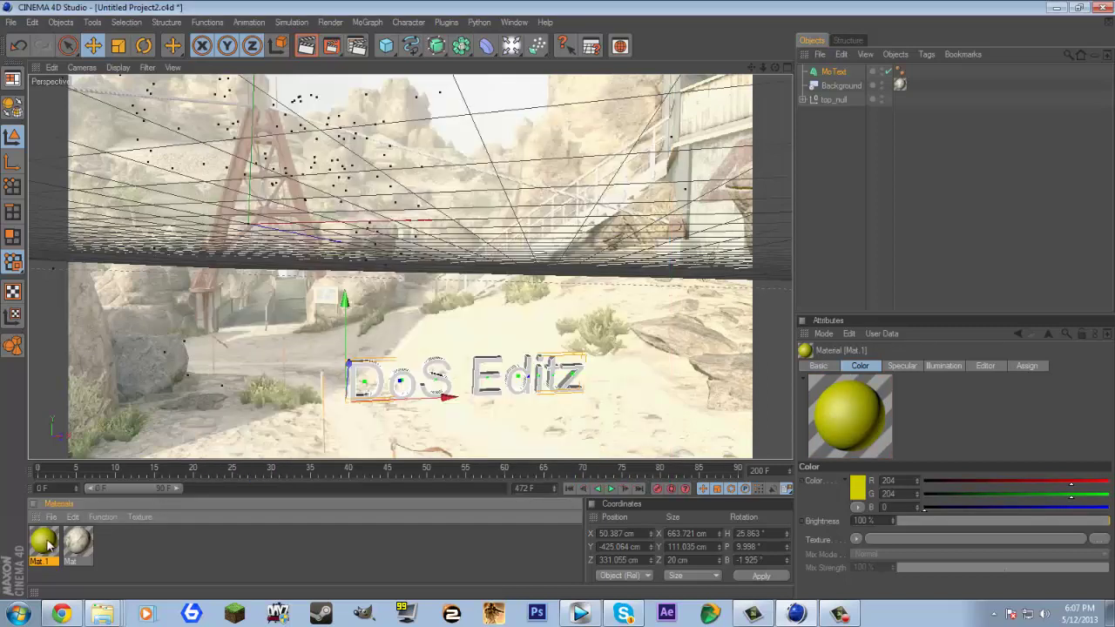
pyautogui.moveTo(50, 544); pyautogui.dragTo(835, 71)
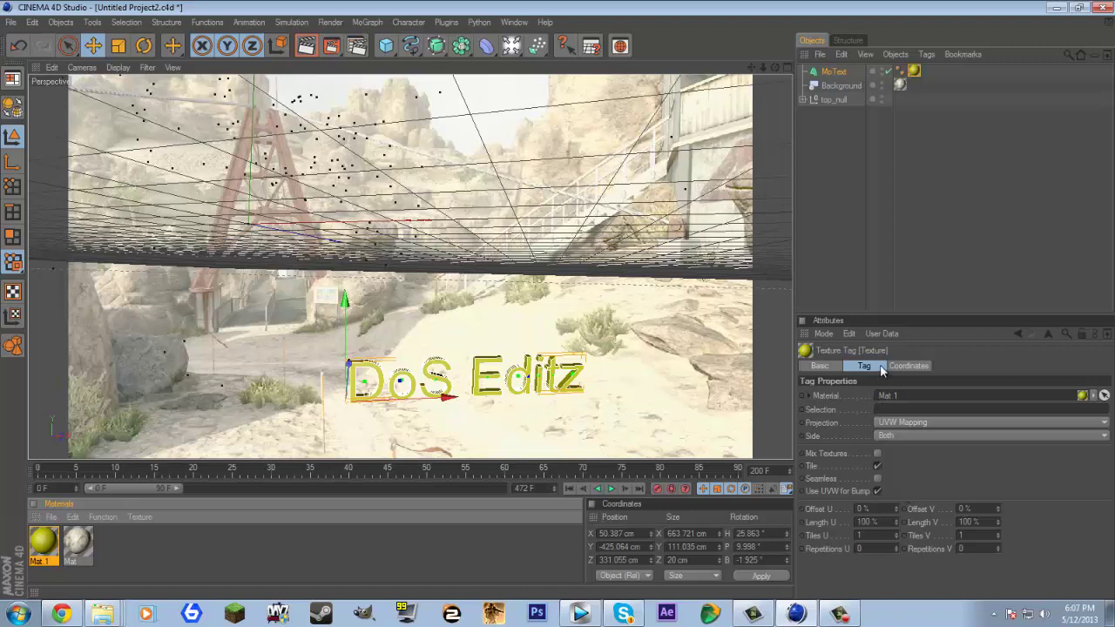
# Set both the start and end caps of the MoText object to Fillet Cap
pyautogui.click(848, 73)
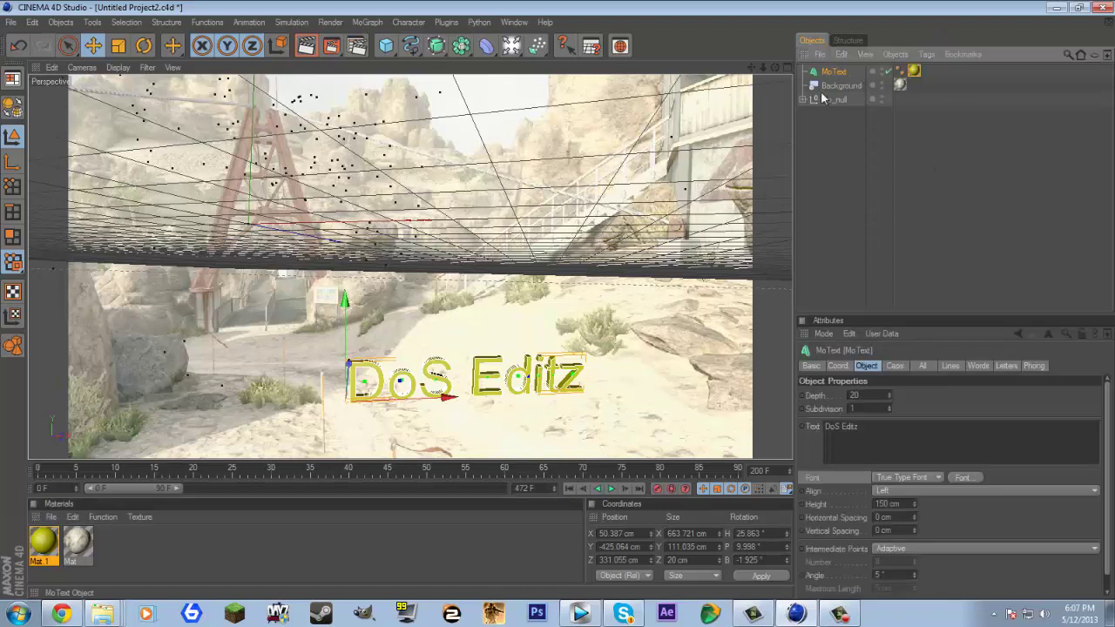
pyautogui.click(893, 366)
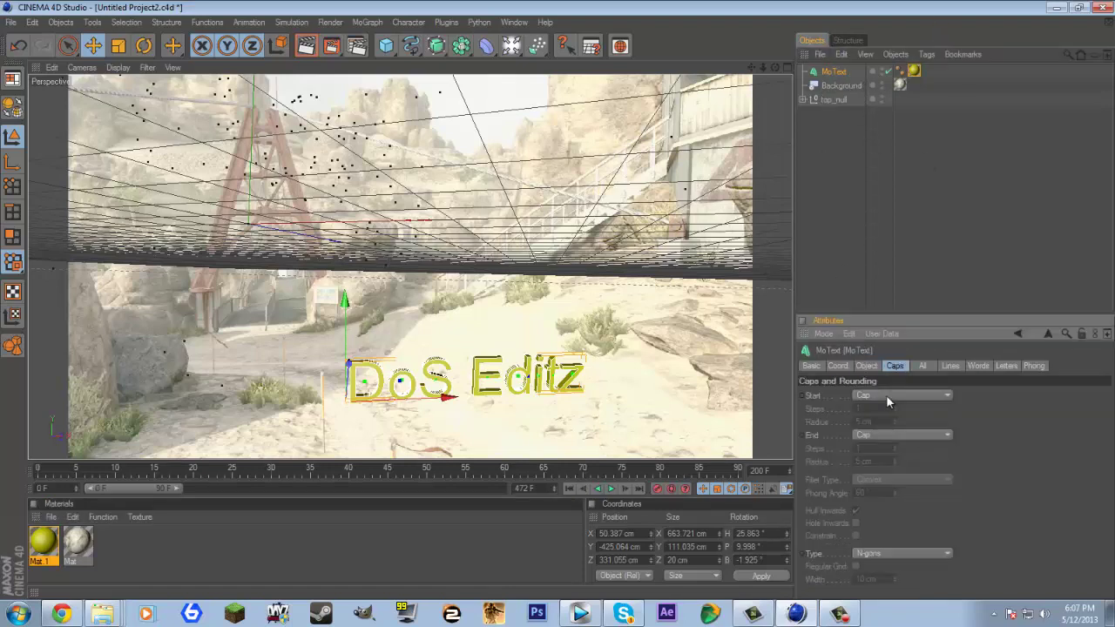
pyautogui.click(886, 395)
pyautogui.click(891, 443)
pyautogui.click(890, 436)
pyautogui.click(897, 476)
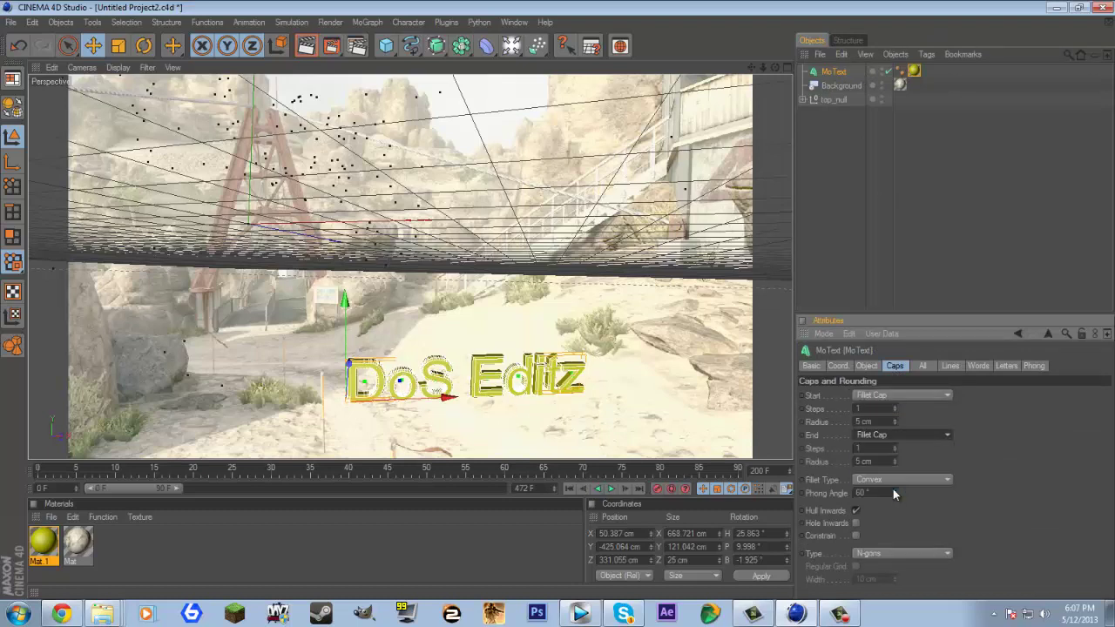
# Set the MoText object's extrusion depth to 40
pyautogui.click(867, 366)
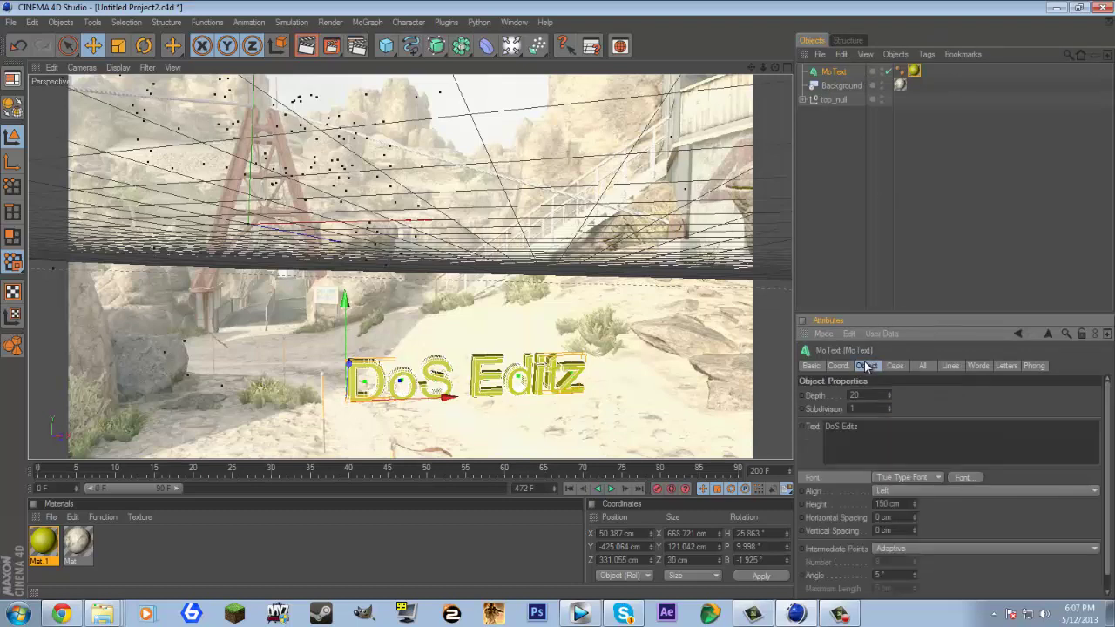
pyautogui.write('40')
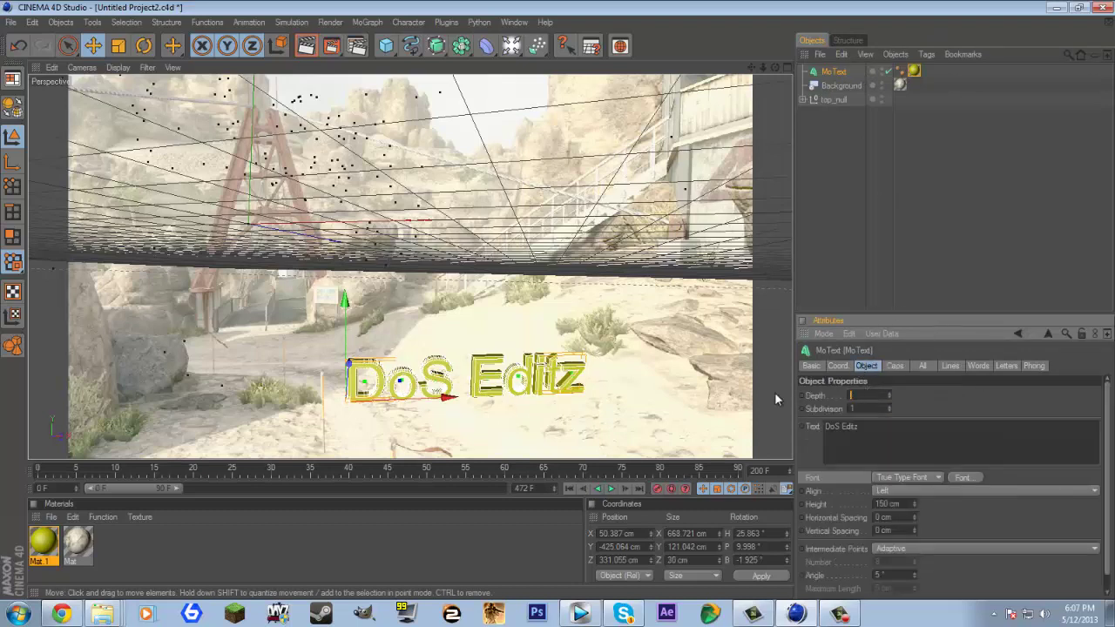
pyautogui.press('Return')
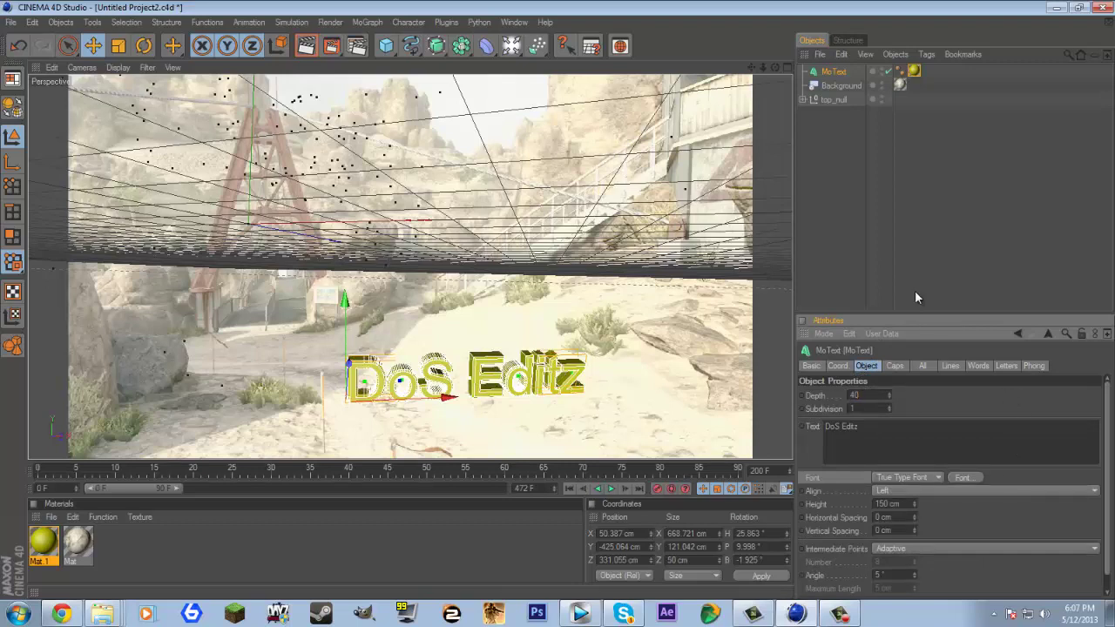
# Rotate the text to a pitch of about 3° so that it stands more upright
pyautogui.click(144, 45)
pyautogui.moveTo(332, 379); pyautogui.dragTo(345, 373)
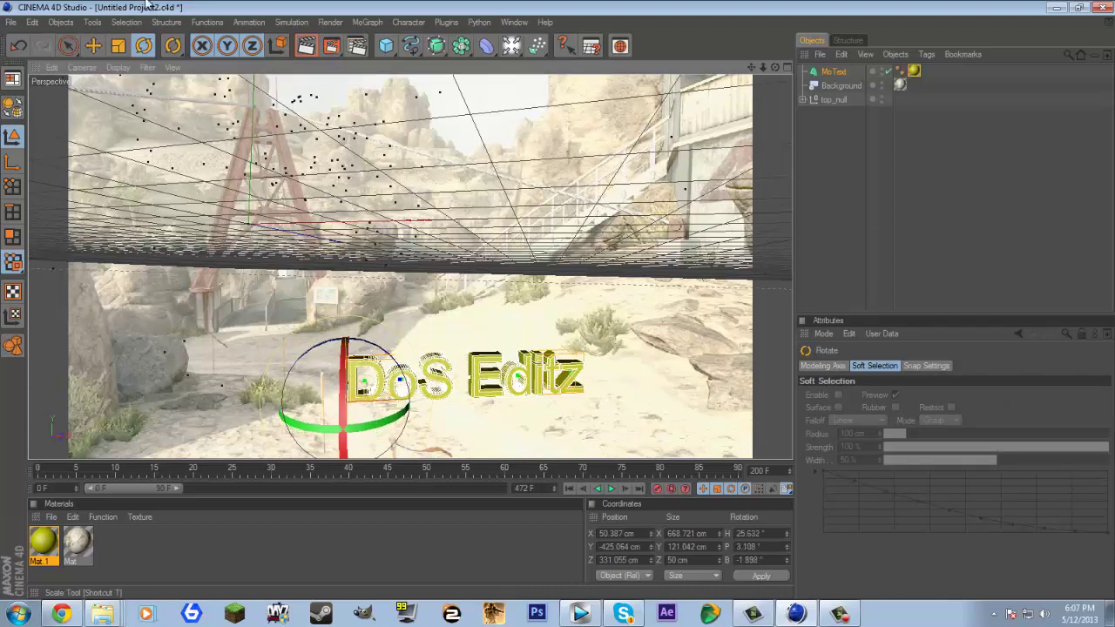
pyautogui.click(94, 46)
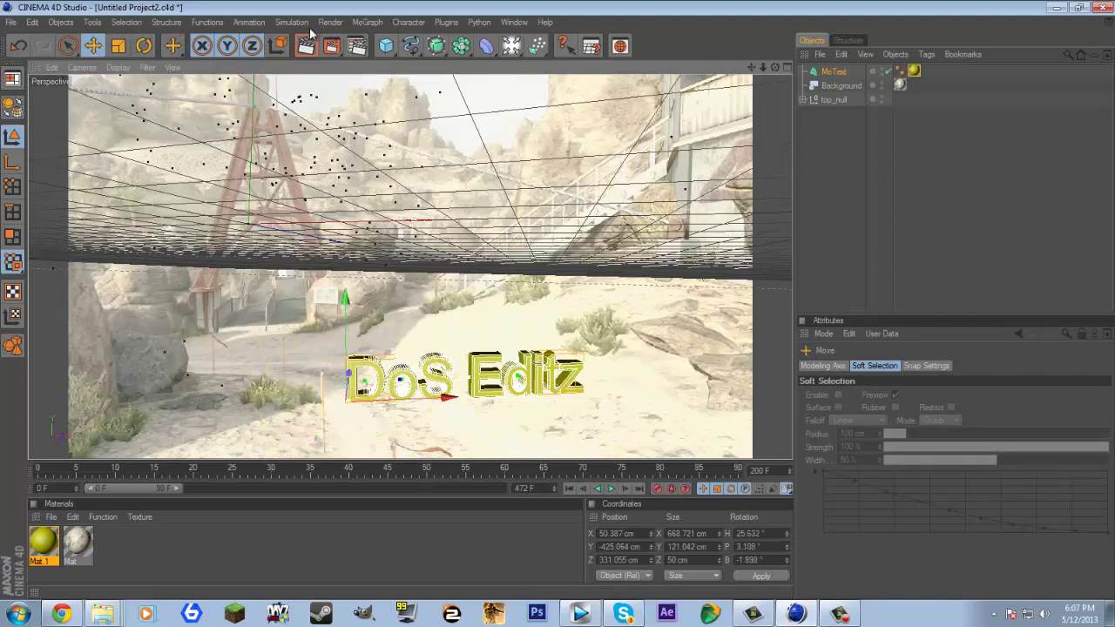
# Add a Plane object and move it beneath the text to about X 237, Y -467, Z 497 cm
pyautogui.click(386, 45)
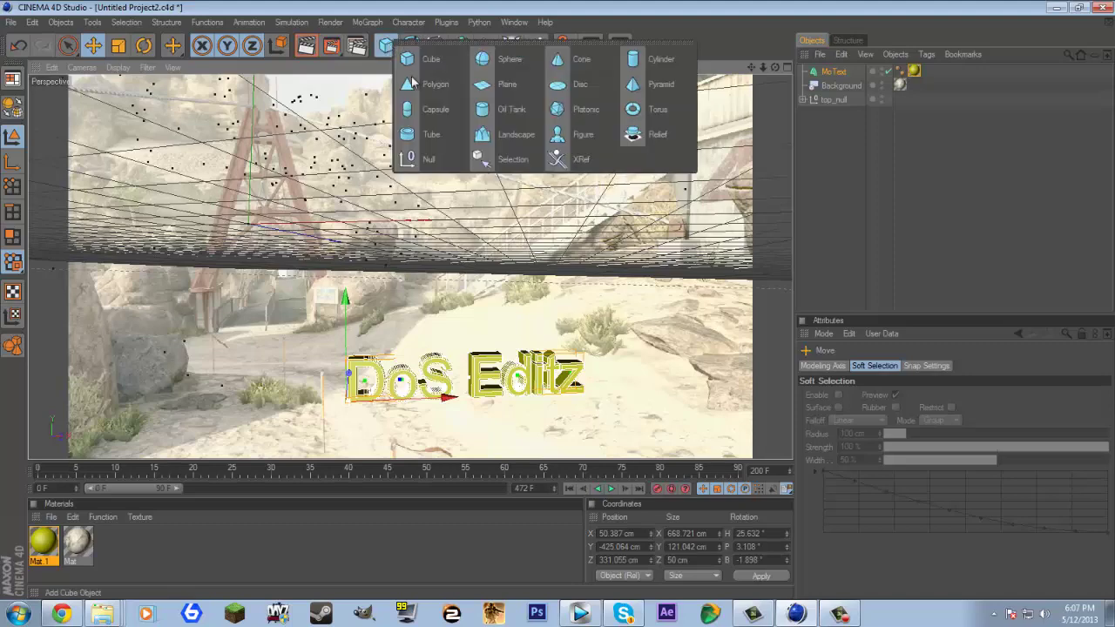
pyautogui.click(508, 84)
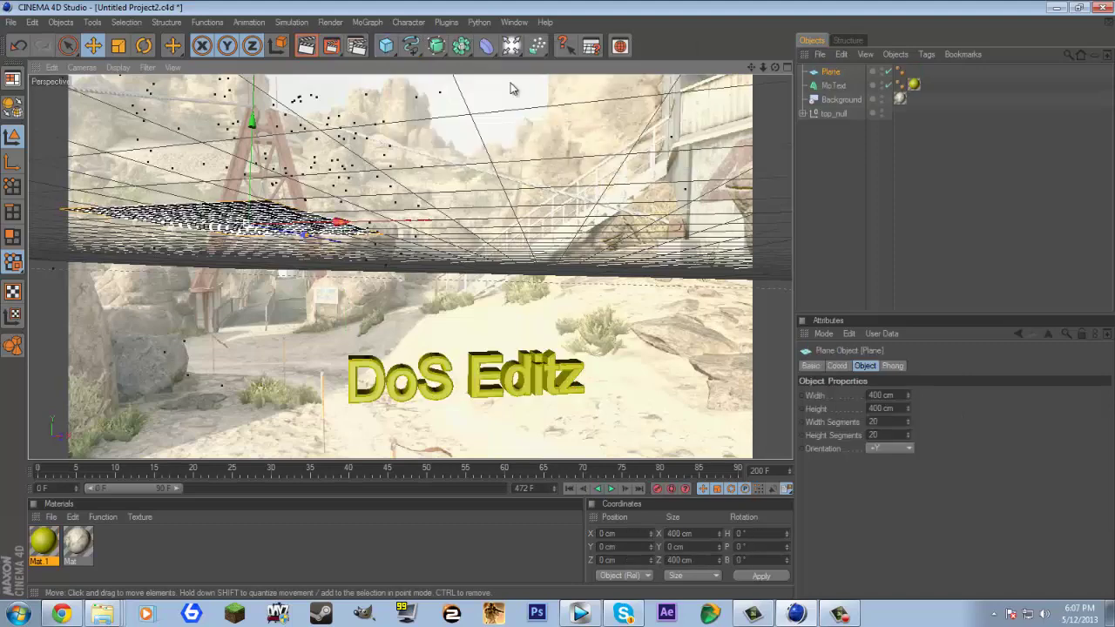
pyautogui.moveTo(558, 271); pyautogui.dragTo(559, 299)
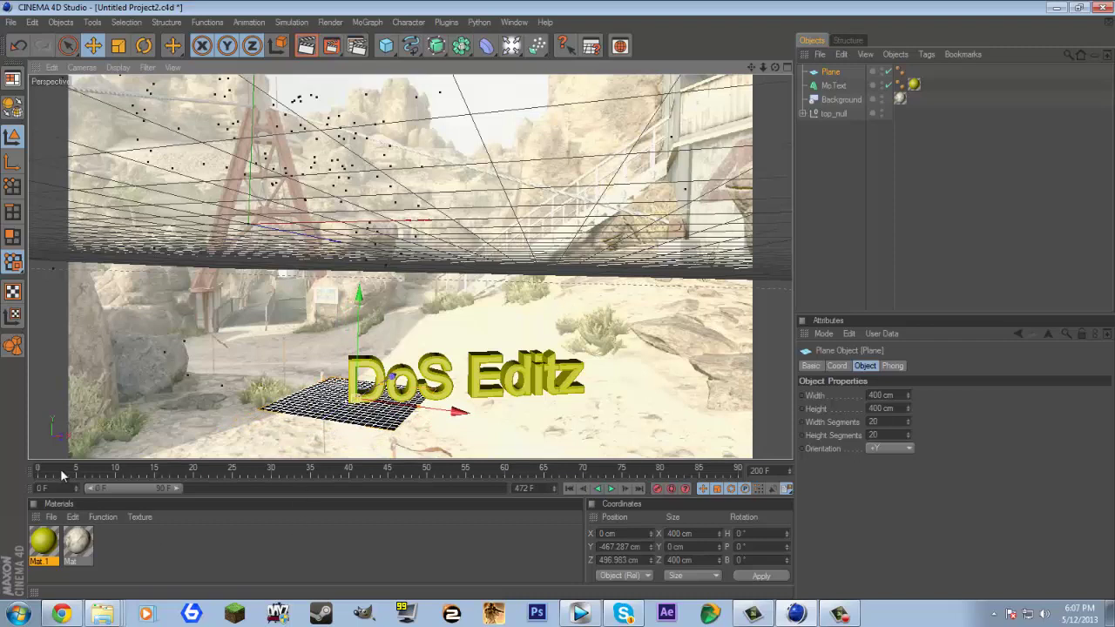
pyautogui.moveTo(446, 419); pyautogui.dragTo(527, 424)
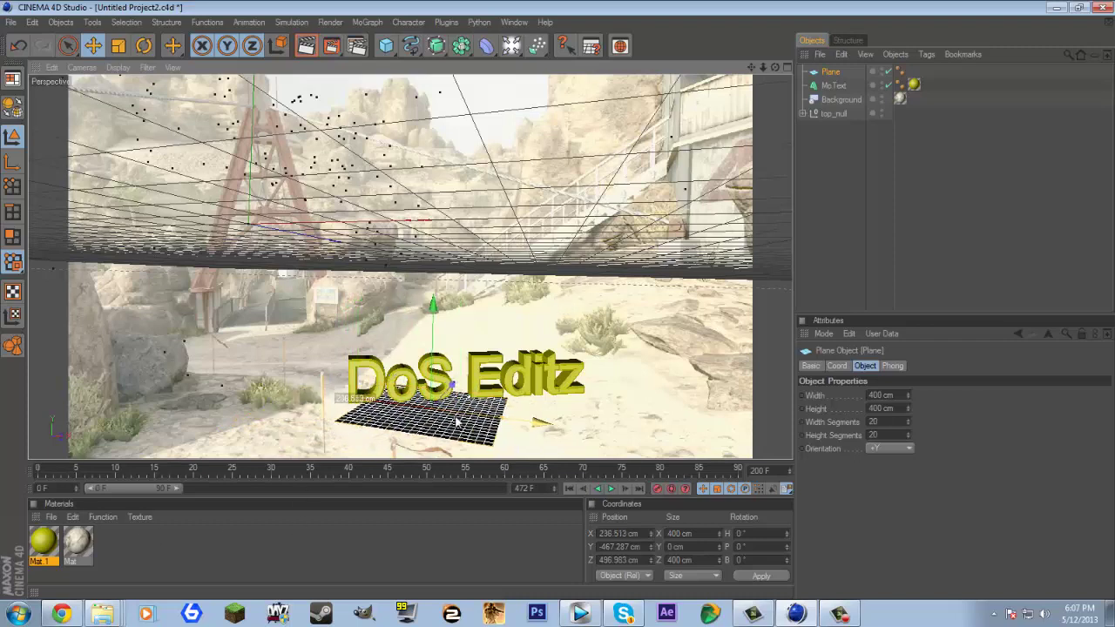
# Scale the plane to about 323 by 645 cm and rotate its heading to about 20° to line up with the text
pyautogui.click(122, 48)
pyautogui.moveTo(454, 390); pyautogui.dragTo(575, 299)
pyautogui.moveTo(457, 388)
pyautogui.mouseDown()
pyautogui.moveTo(558, 301)
pyautogui.moveTo(459, 389)
pyautogui.mouseUp()
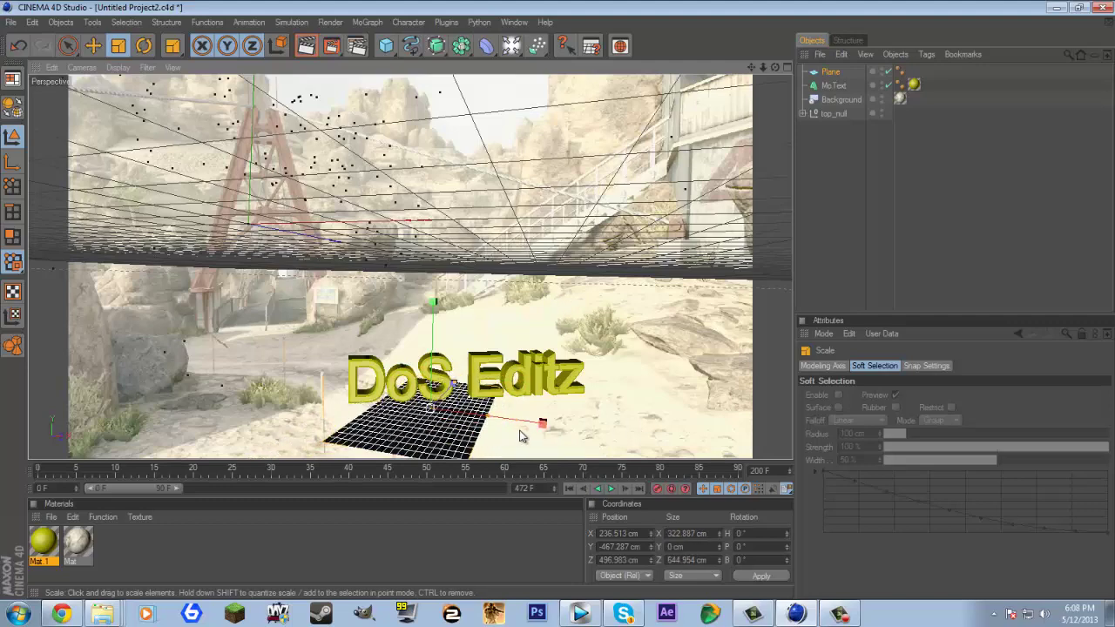
pyautogui.click(144, 46)
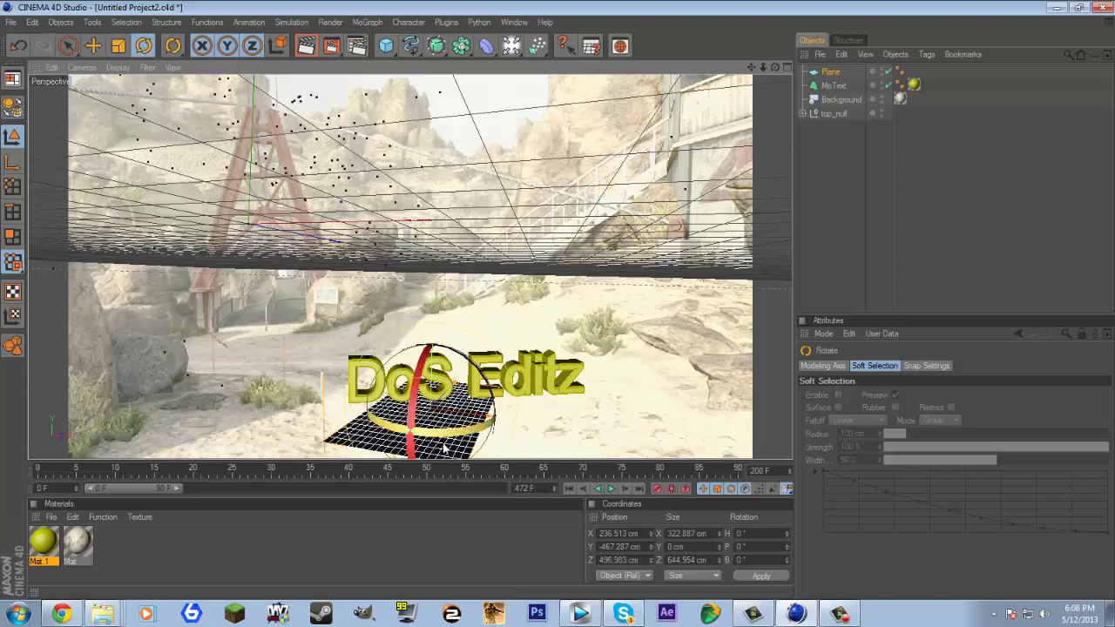
pyautogui.moveTo(521, 432); pyautogui.dragTo(450, 426)
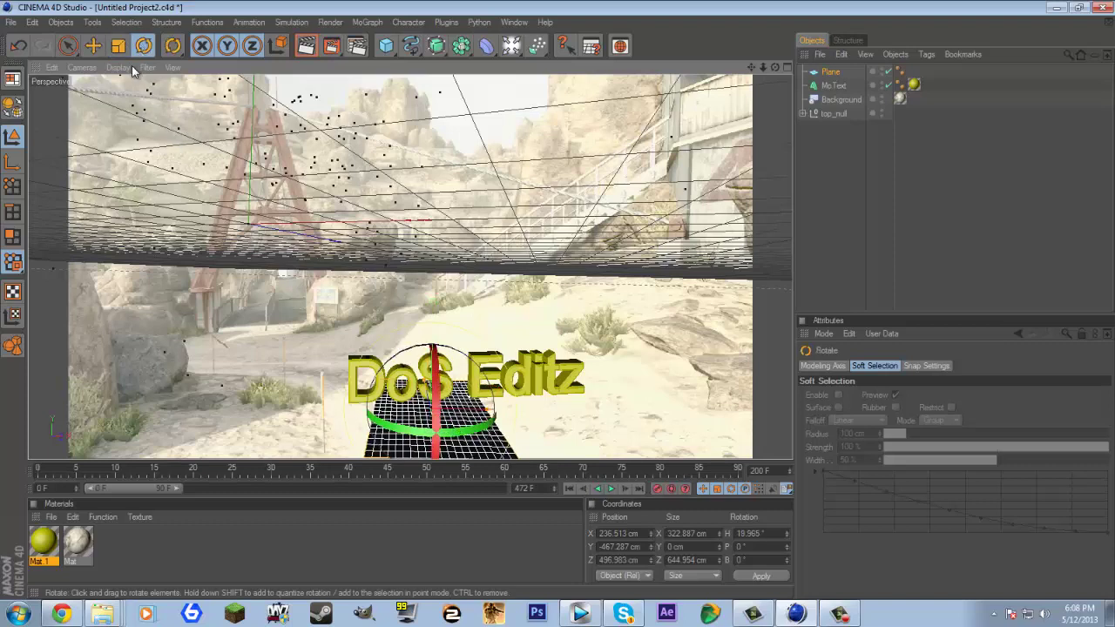
pyautogui.press('e')
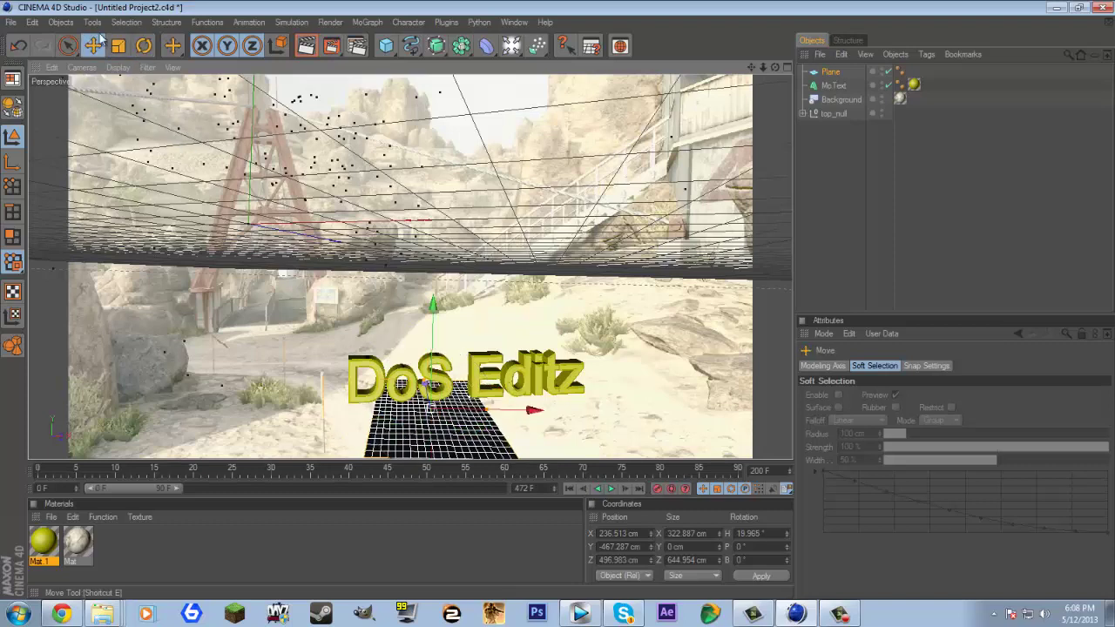
# Scale the plane down to about 282 by 572 cm and rotate its heading to about 117° so it runs along the text
pyautogui.press('t')
pyautogui.moveTo(523, 432); pyautogui.dragTo(422, 373)
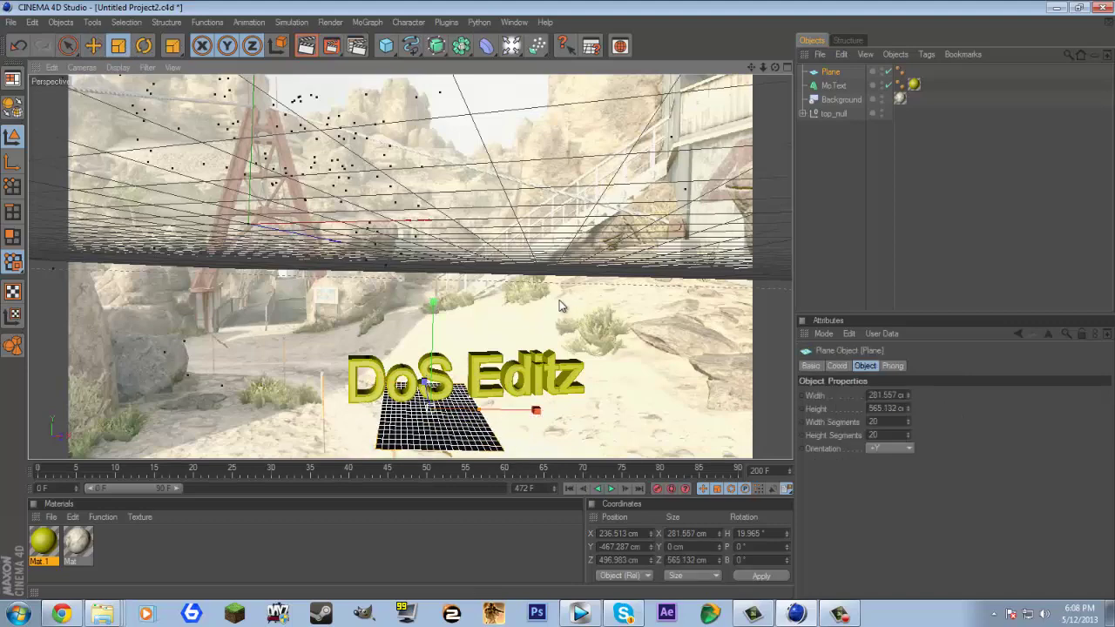
pyautogui.moveTo(559, 303); pyautogui.dragTo(565, 301)
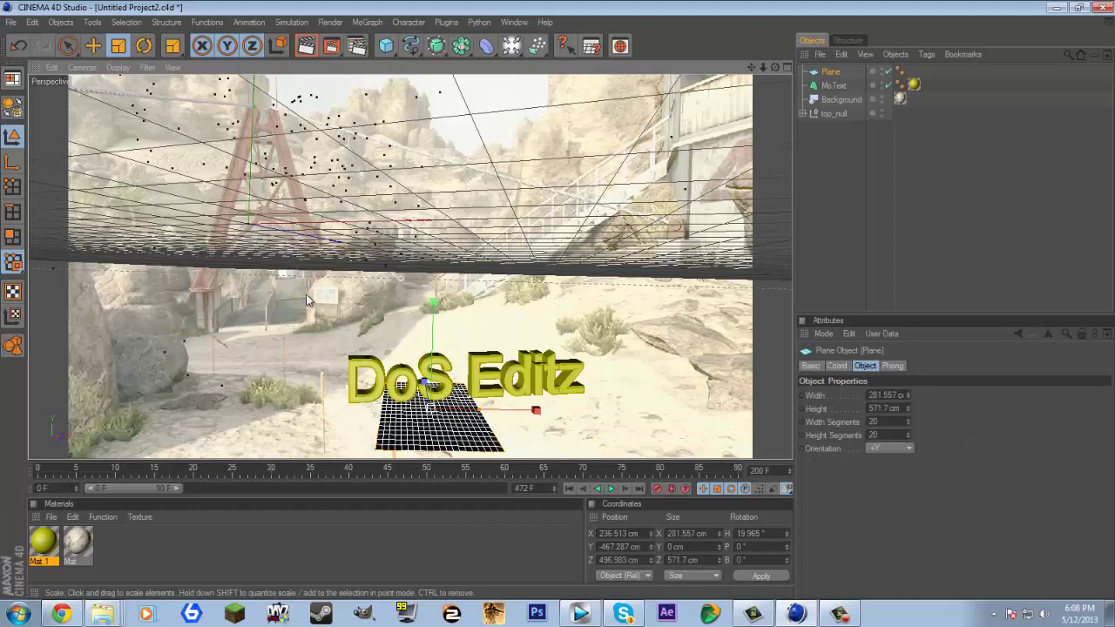
pyautogui.press('r')
pyautogui.moveTo(440, 418); pyautogui.dragTo(539, 416)
# Enlarge the plane to about 663 by 1347 cm, move it to about X 379, Z 652 cm, and preview the render
pyautogui.click(119, 46)
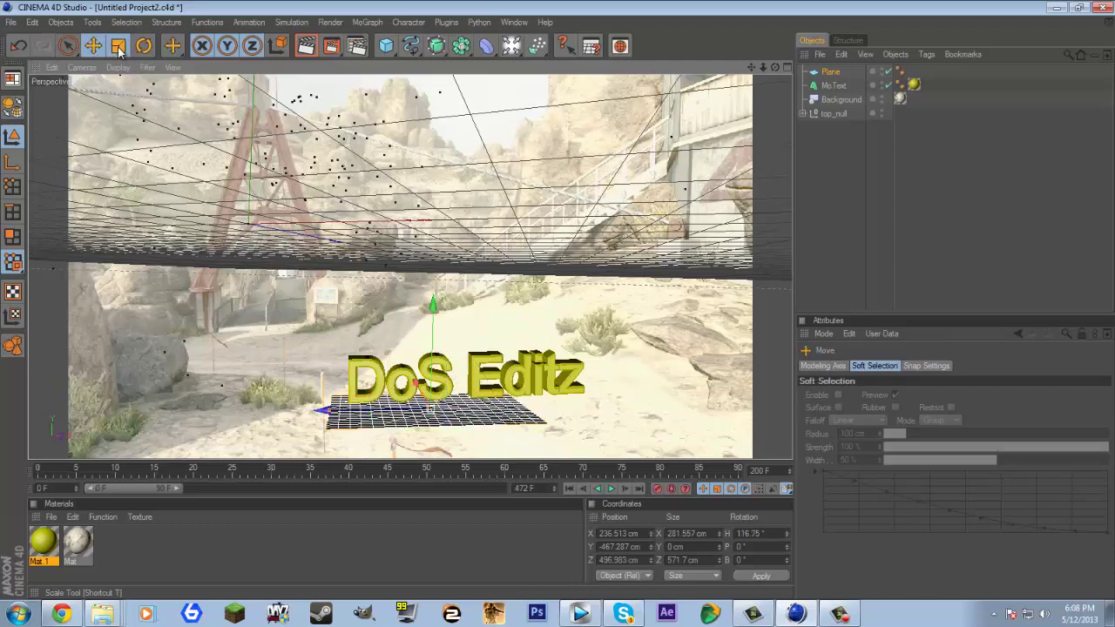
pyautogui.moveTo(554, 305)
pyautogui.mouseDown()
pyautogui.moveTo(566, 307)
pyautogui.moveTo(554, 301)
pyautogui.mouseUp()
pyautogui.moveTo(567, 304); pyautogui.dragTo(533, 349)
pyautogui.click(93, 45)
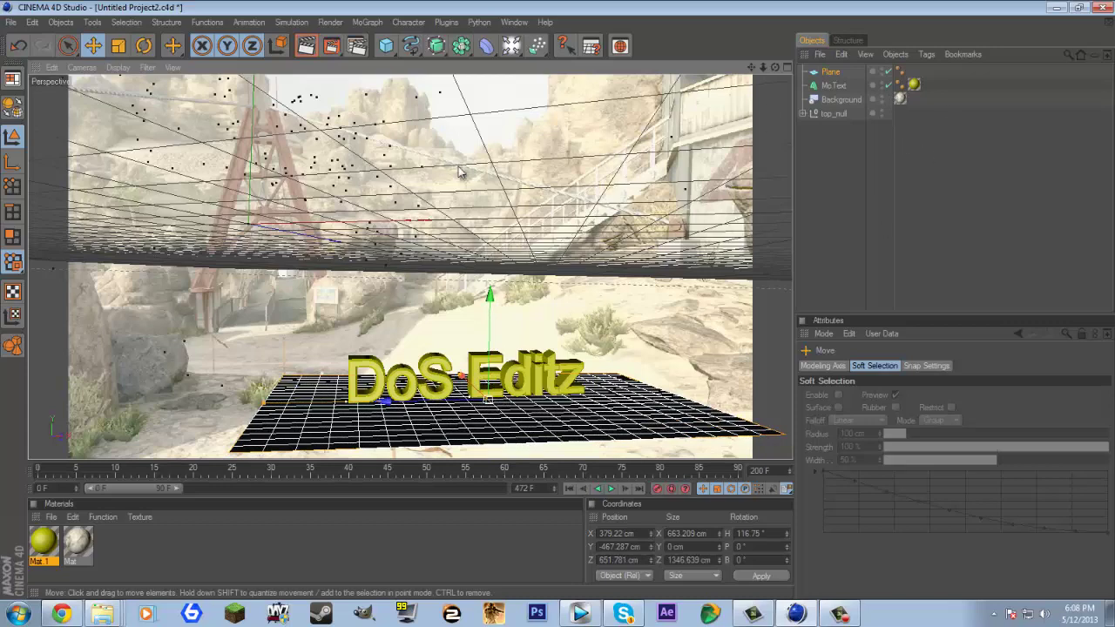
pyautogui.hotkey('ctrl', 'r')
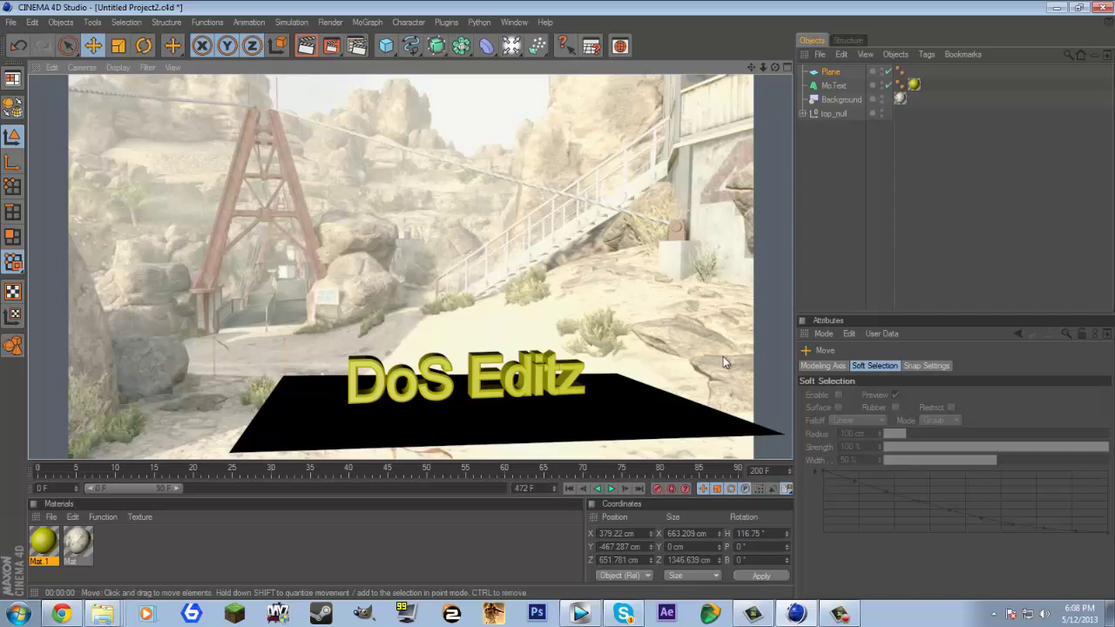
# Copy the Background object's Mat texture tag with frontal projection onto the plane
pyautogui.click(844, 96)
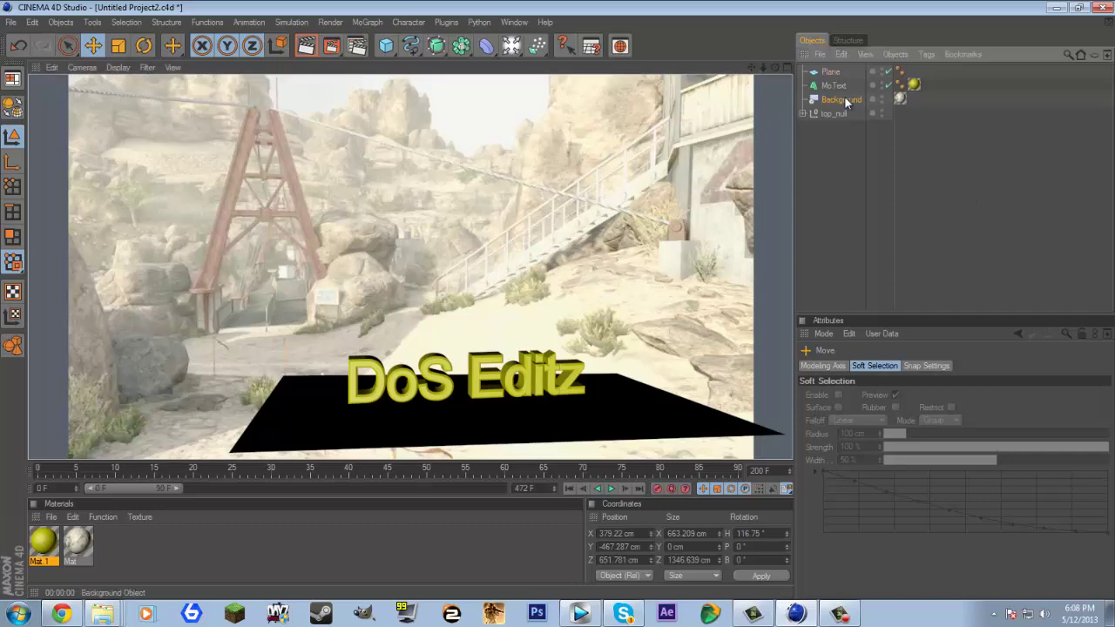
pyautogui.click(844, 84)
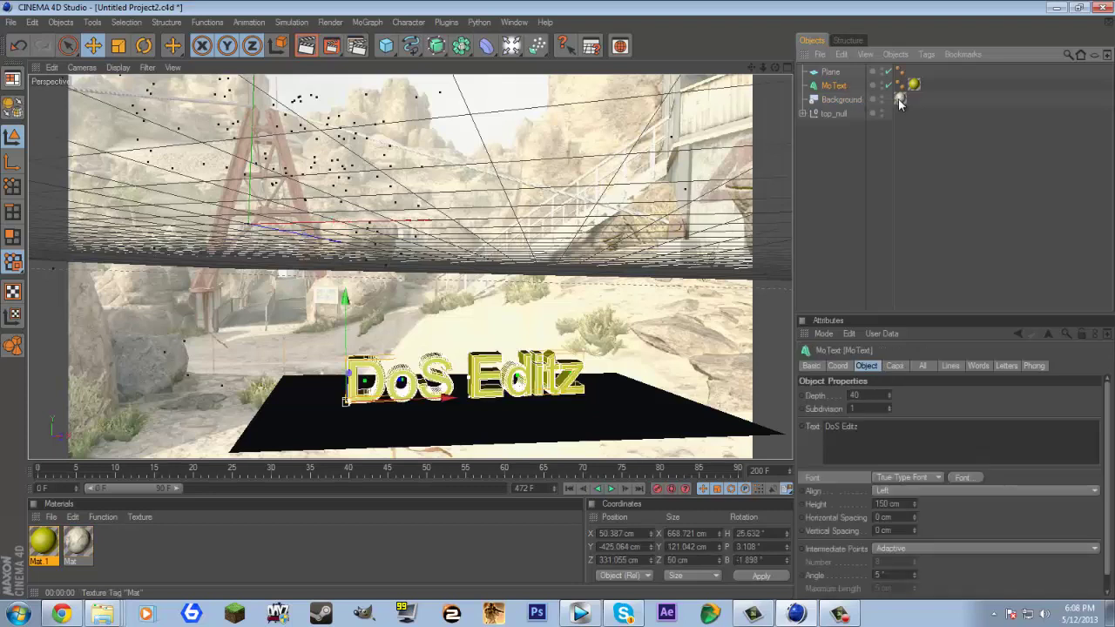
pyautogui.click(901, 100)
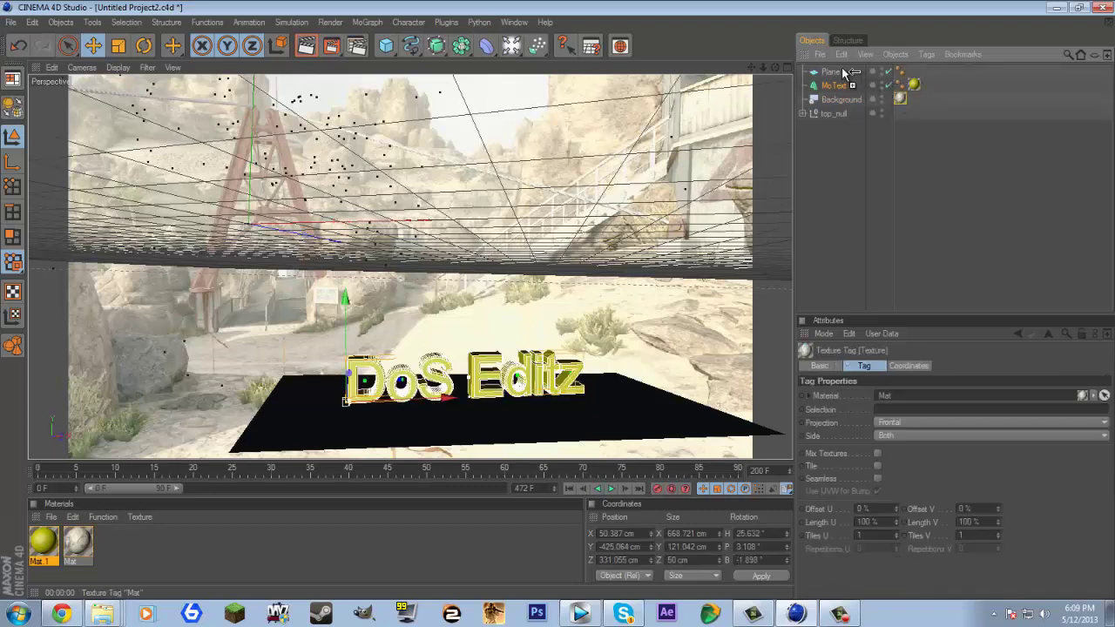
pyautogui.keyDown('ctrl'); pyautogui.moveTo(834, 73); pyautogui.dragTo(834, 73); pyautogui.keyUp('ctrl')
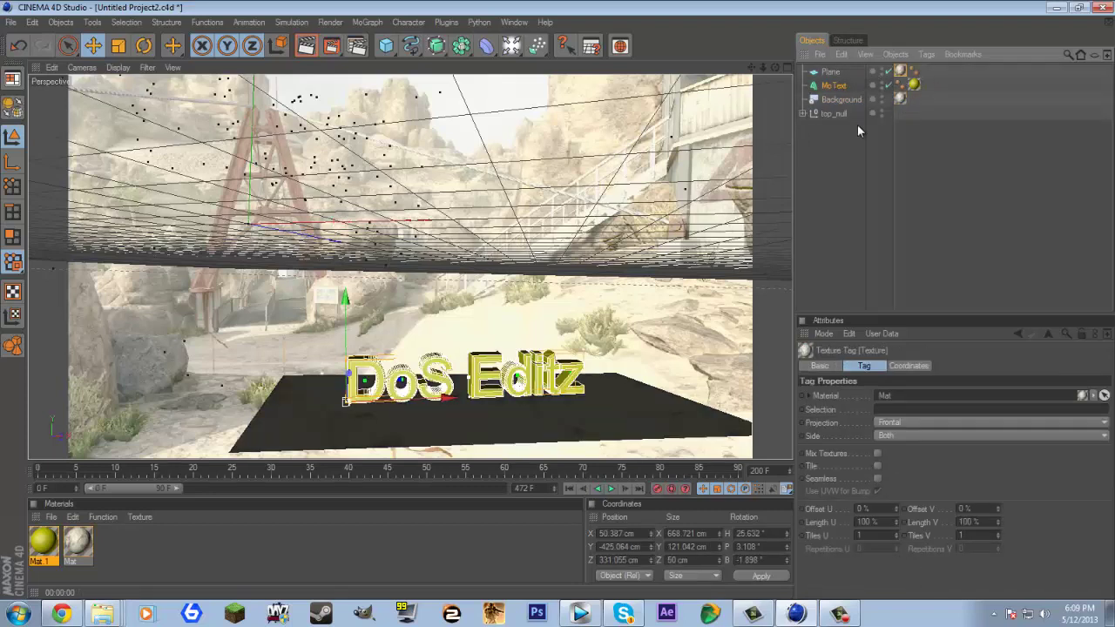
# Add a Compositing tag to the plane with Compositing Background enabled, and preview the render
pyautogui.rightClick(834, 70)
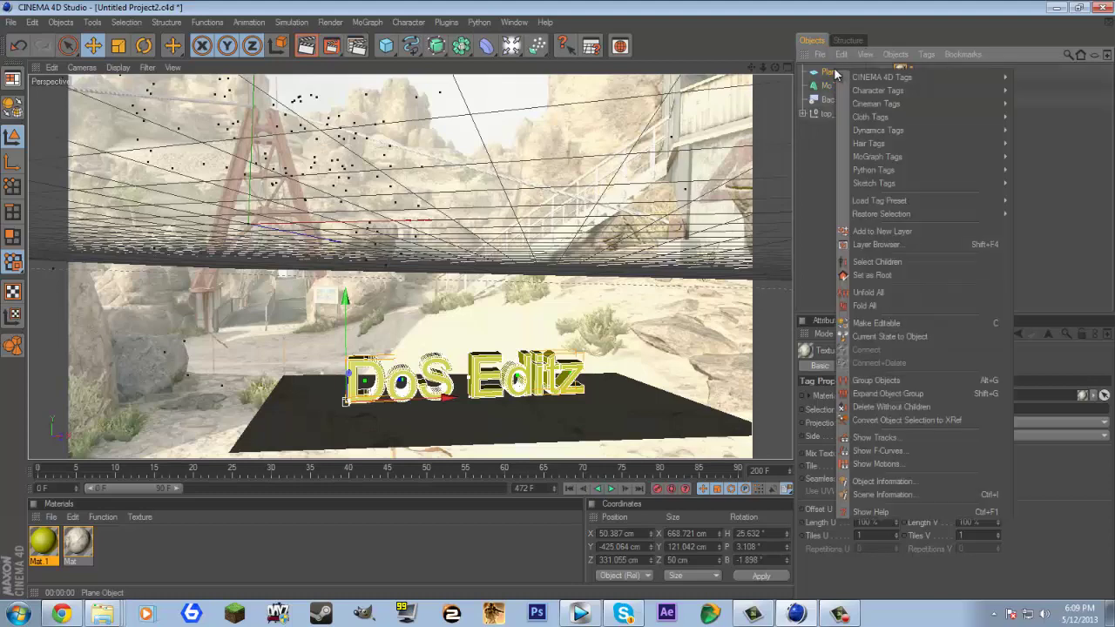
pyautogui.moveTo(878, 75)
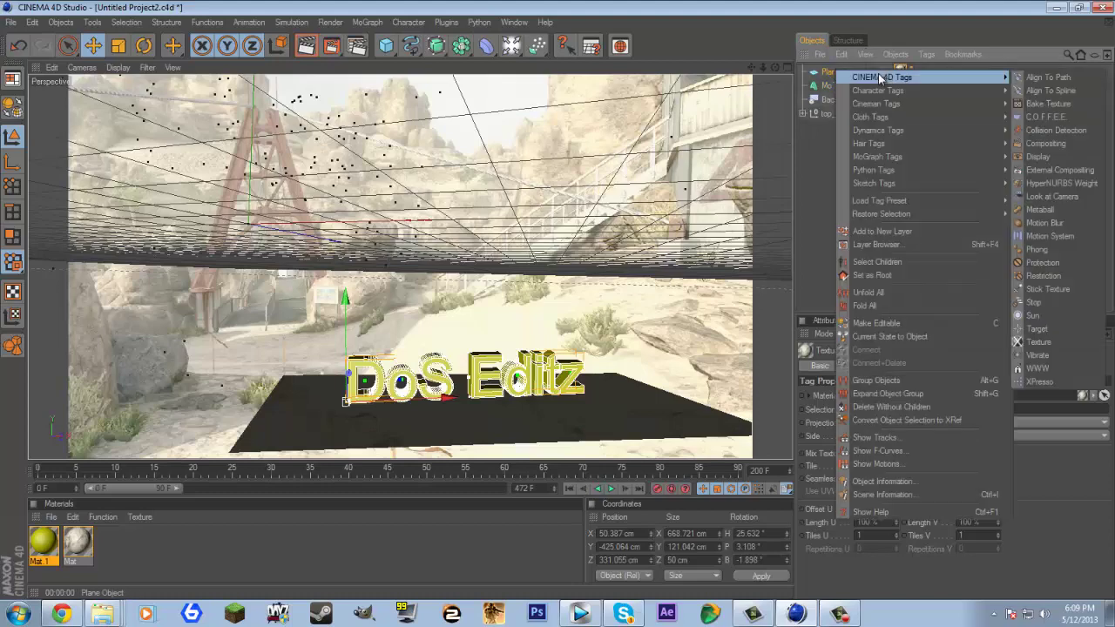
pyautogui.click(1067, 145)
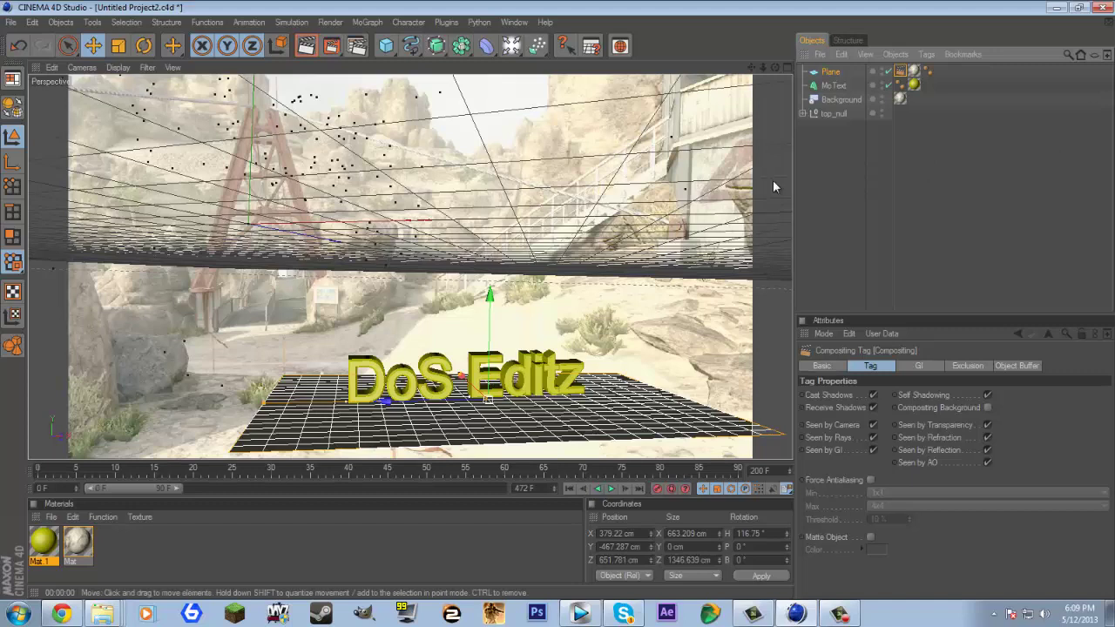
pyautogui.click(987, 407)
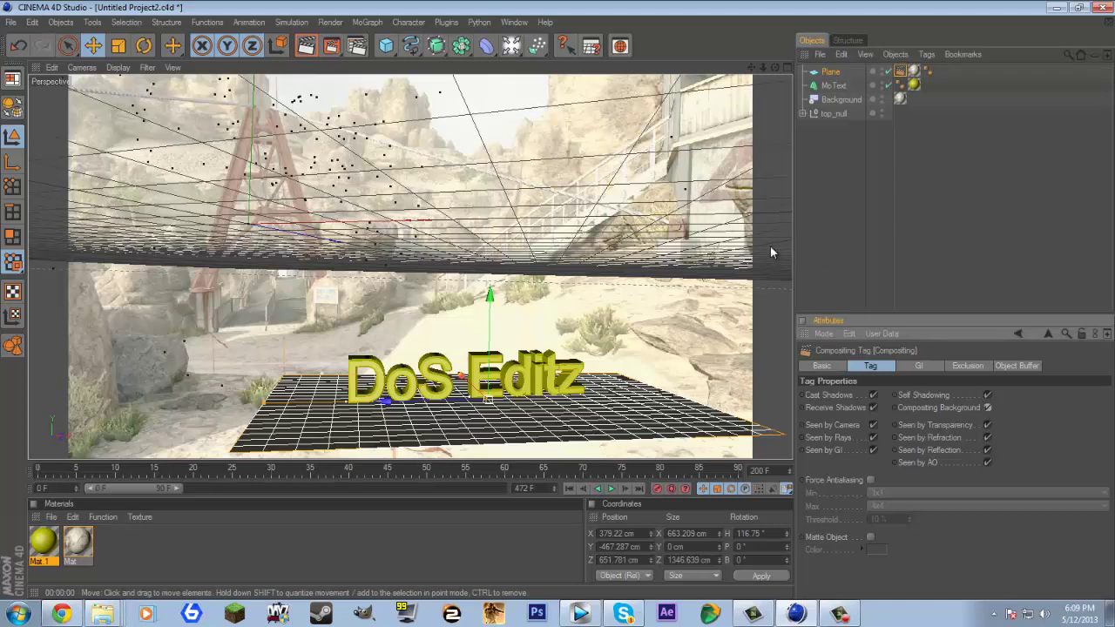
pyautogui.hotkey('ctrl', 'r')
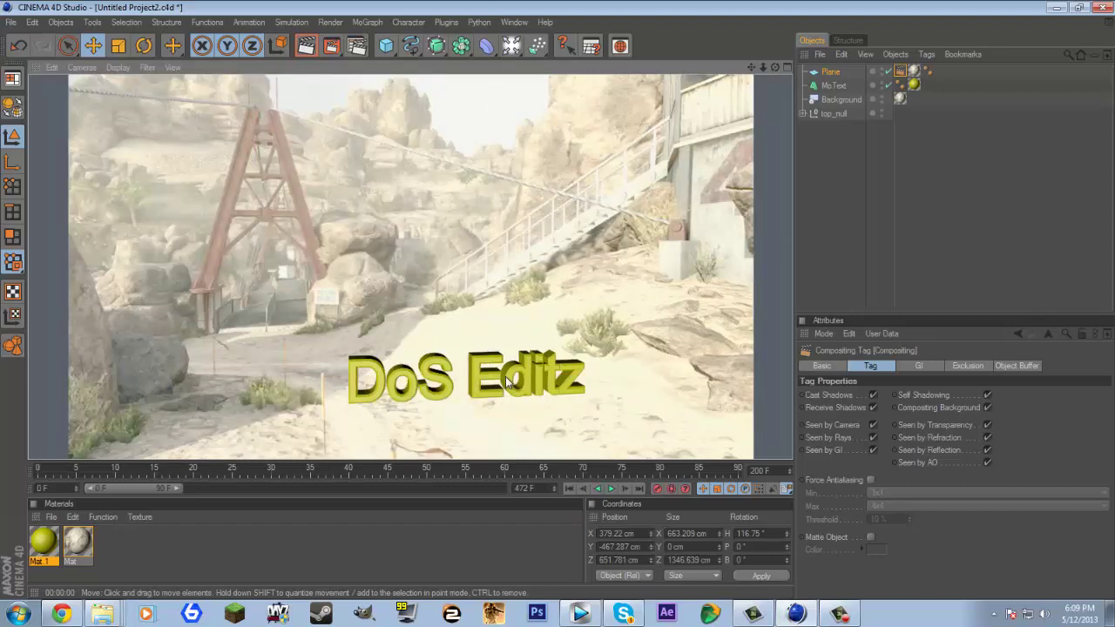
# Go to frame 201, lower the plane to about Y -474 cm, and preview the render
pyautogui.click(791, 467)
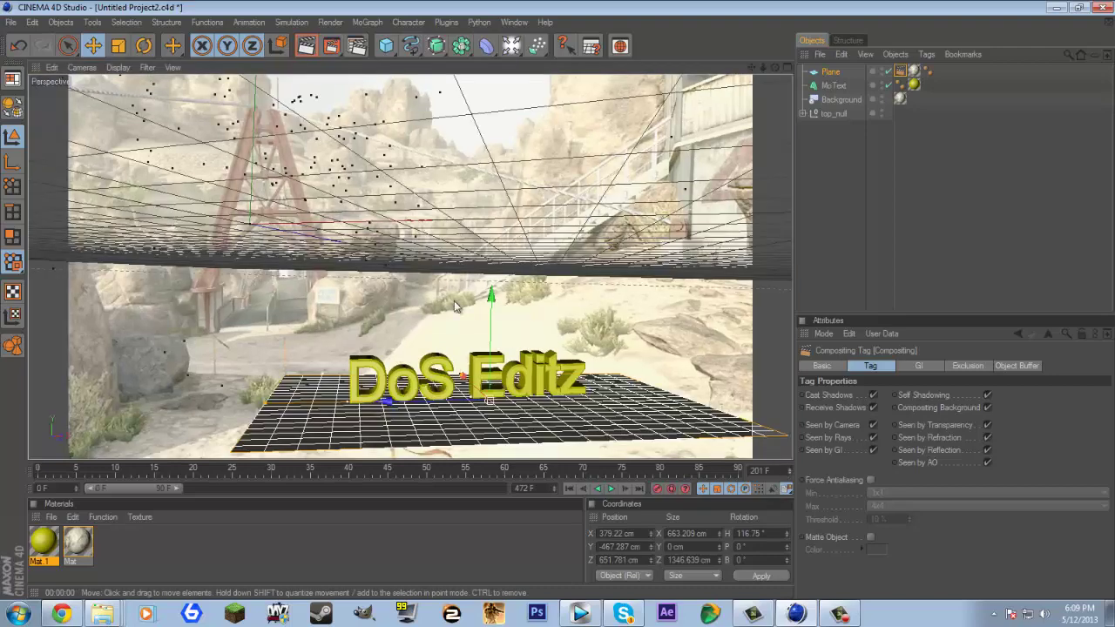
pyautogui.moveTo(493, 298); pyautogui.dragTo(559, 299)
pyautogui.hotkey('ctrl', 'r')
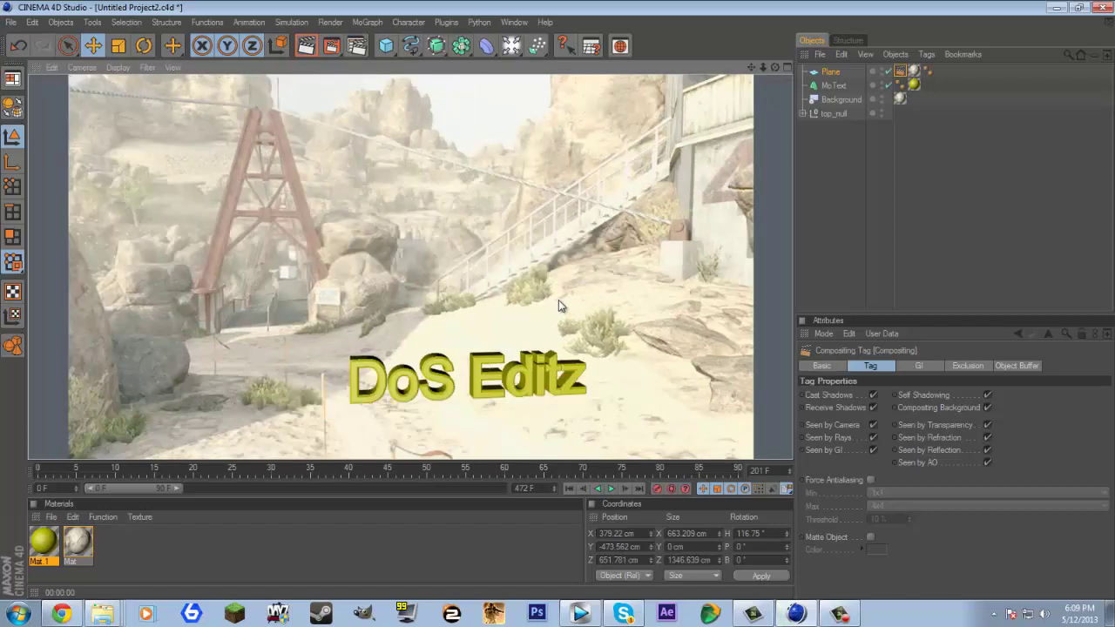
# Lower the MoText object to about Y -465 cm so that the letters sit on the plane
pyautogui.press('r')
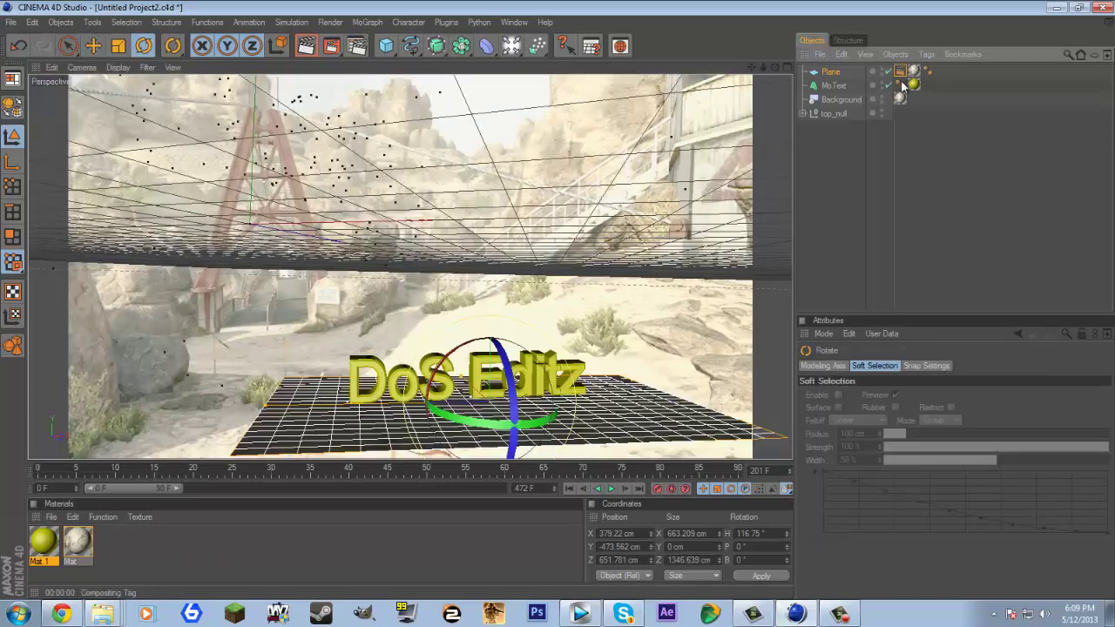
pyautogui.click(849, 157)
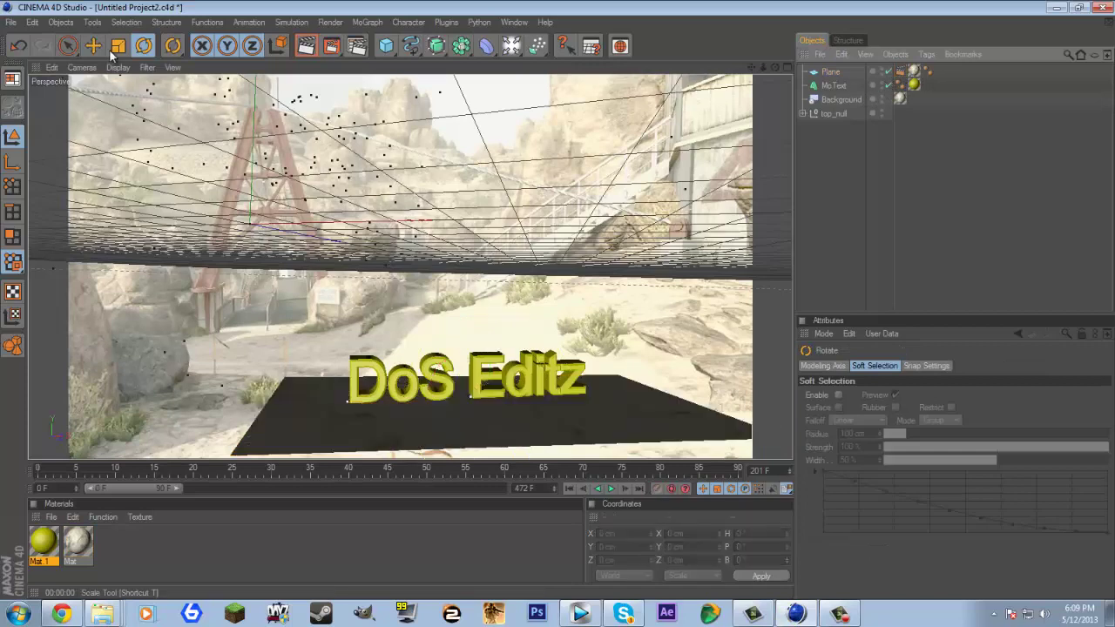
pyautogui.press('e')
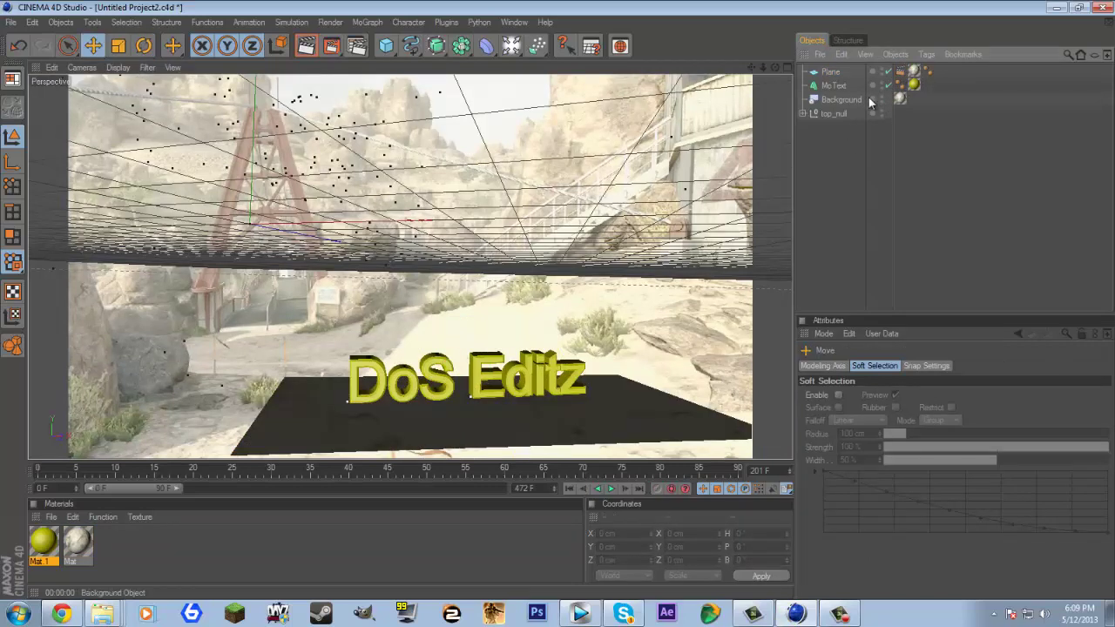
pyautogui.click(834, 85)
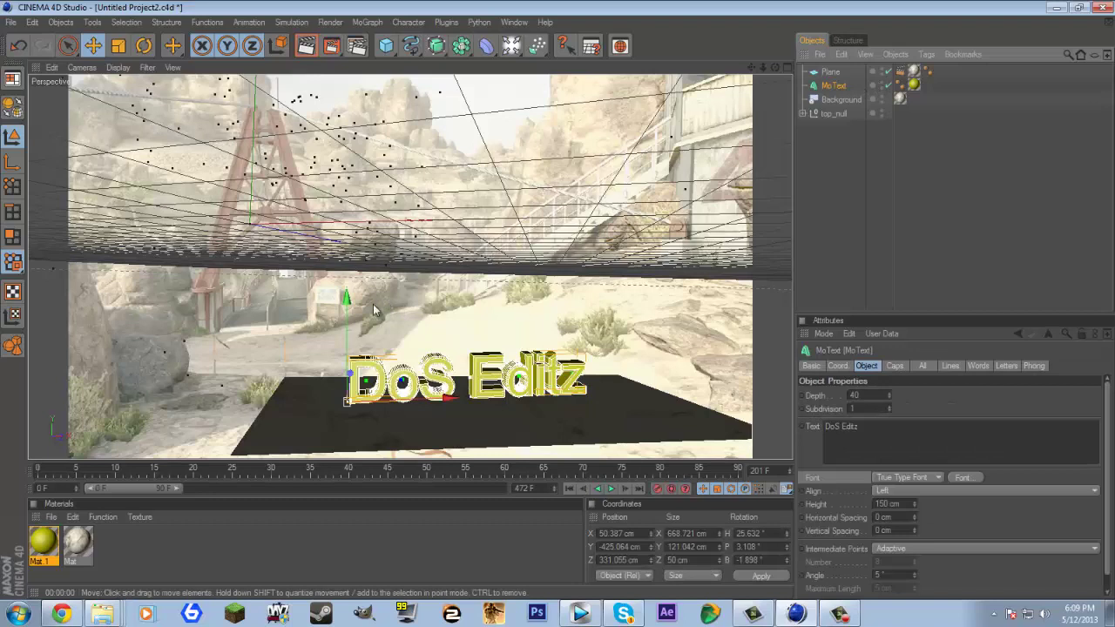
pyautogui.moveTo(348, 307); pyautogui.dragTo(560, 305)
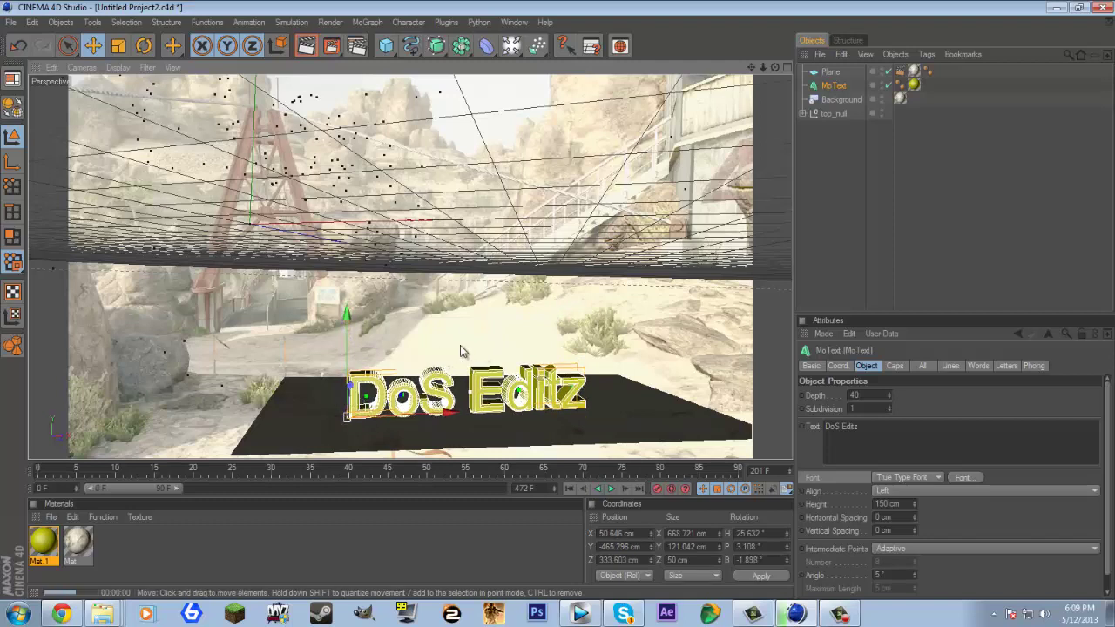
# Check the lowered text in a viewport render and a Picture Viewer render
pyautogui.hotkey('ctrl', 'r')
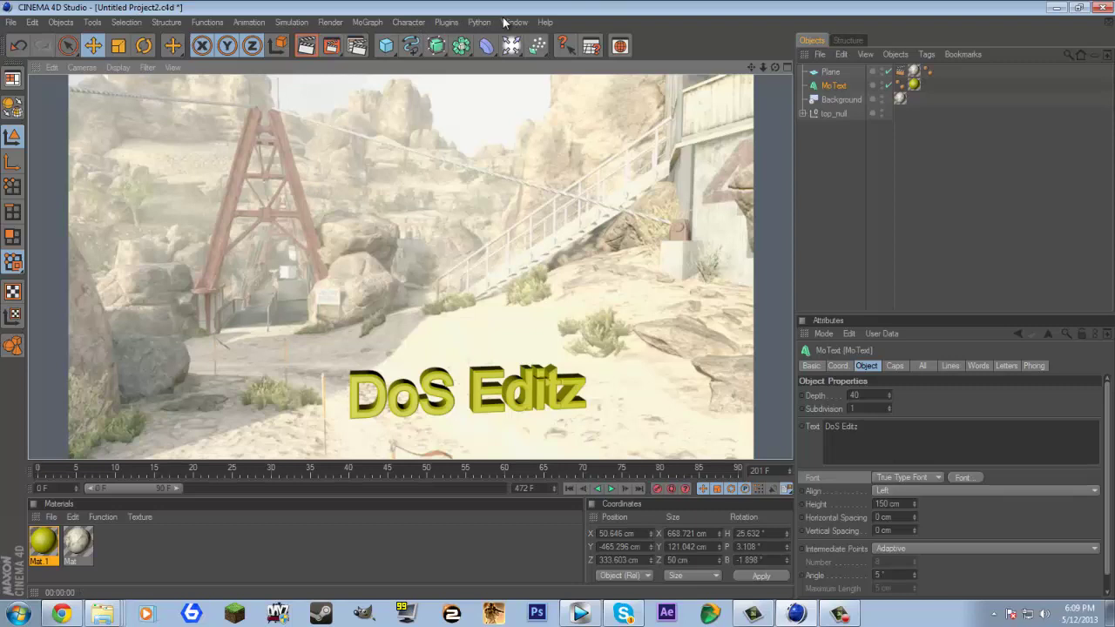
pyautogui.click(332, 47)
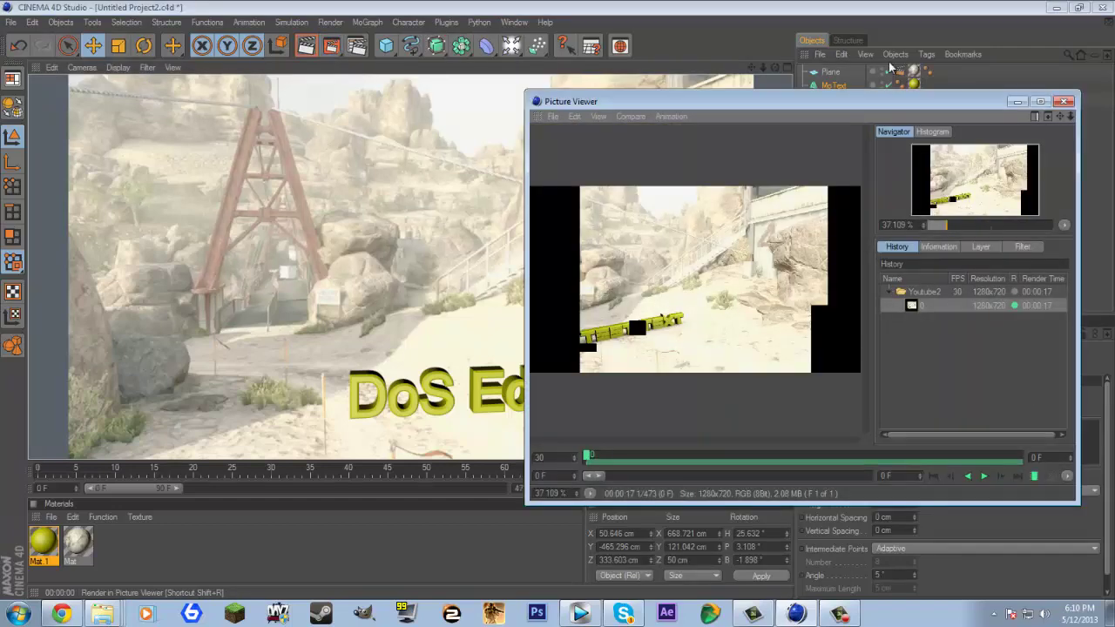
pyautogui.click(1065, 103)
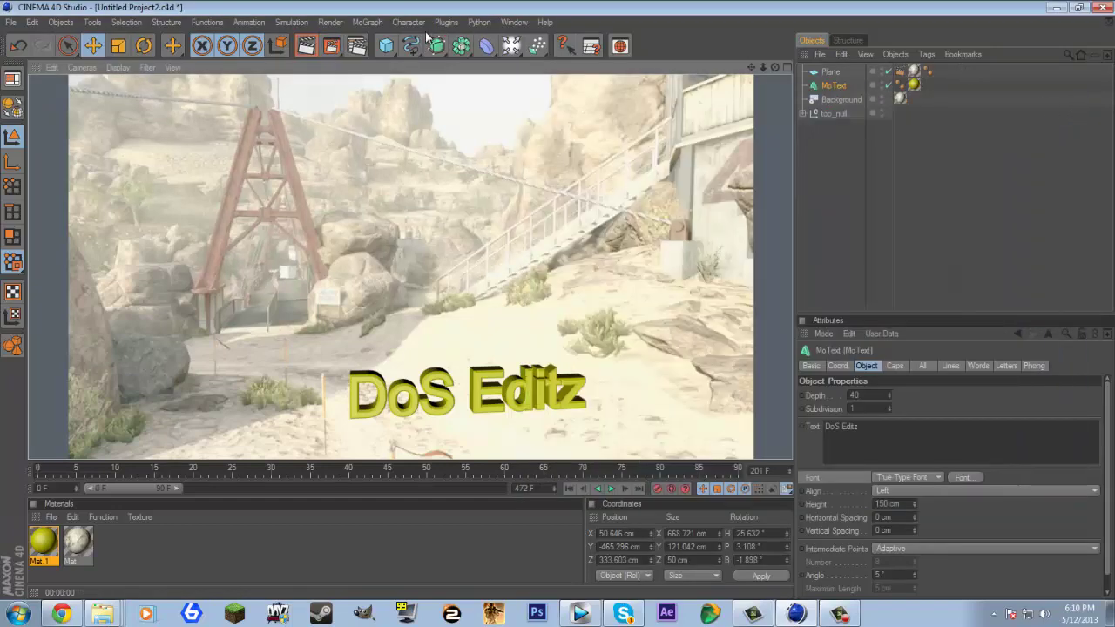
# Set the render output's frame range to All Frames, starting from frame 0
pyautogui.click(357, 47)
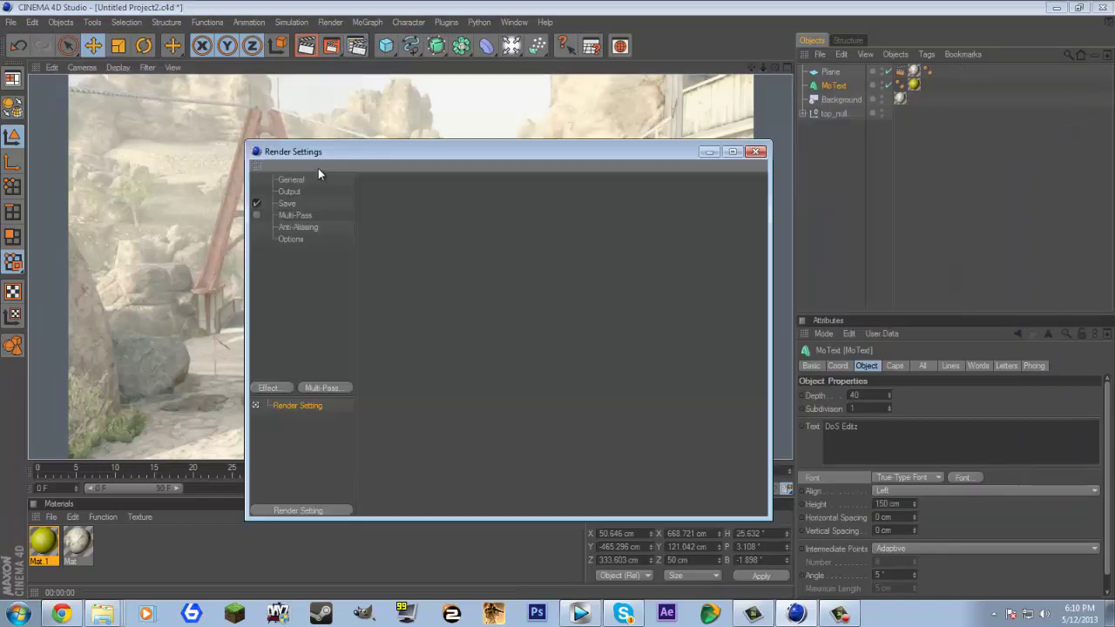
pyautogui.click(296, 202)
pyautogui.click(296, 190)
pyautogui.click(292, 180)
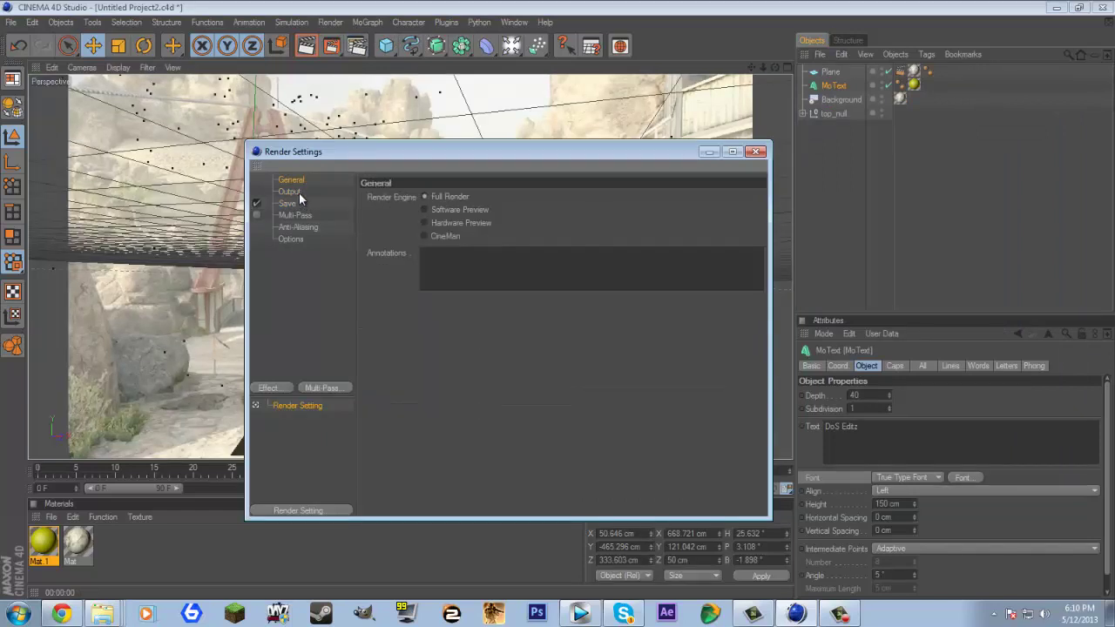
pyautogui.click(298, 191)
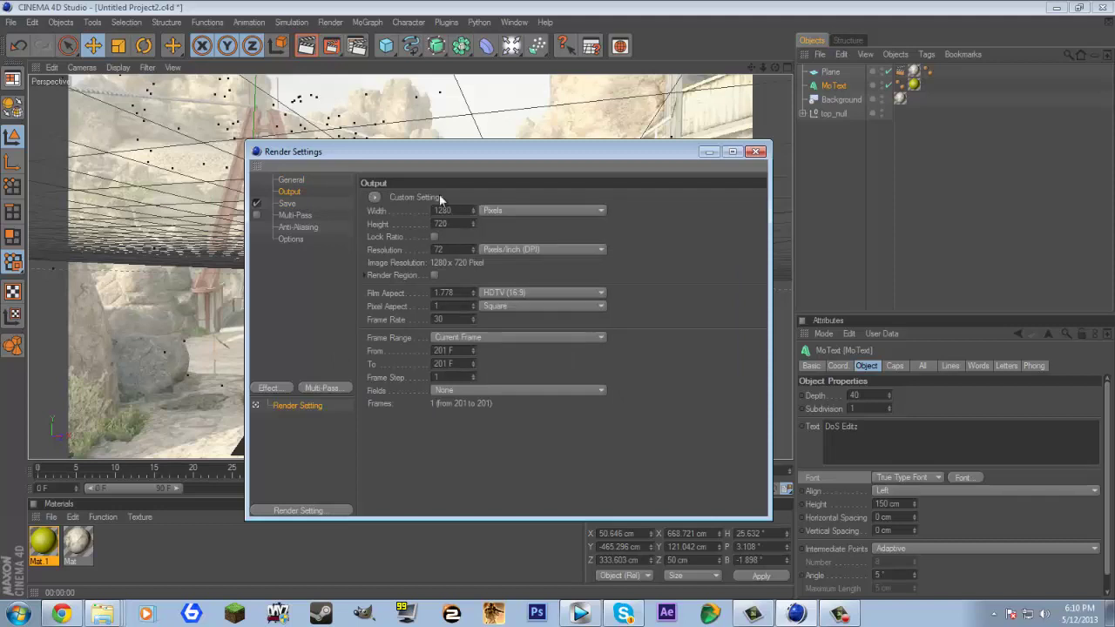
pyautogui.doubleClick(458, 321)
pyautogui.click(461, 342)
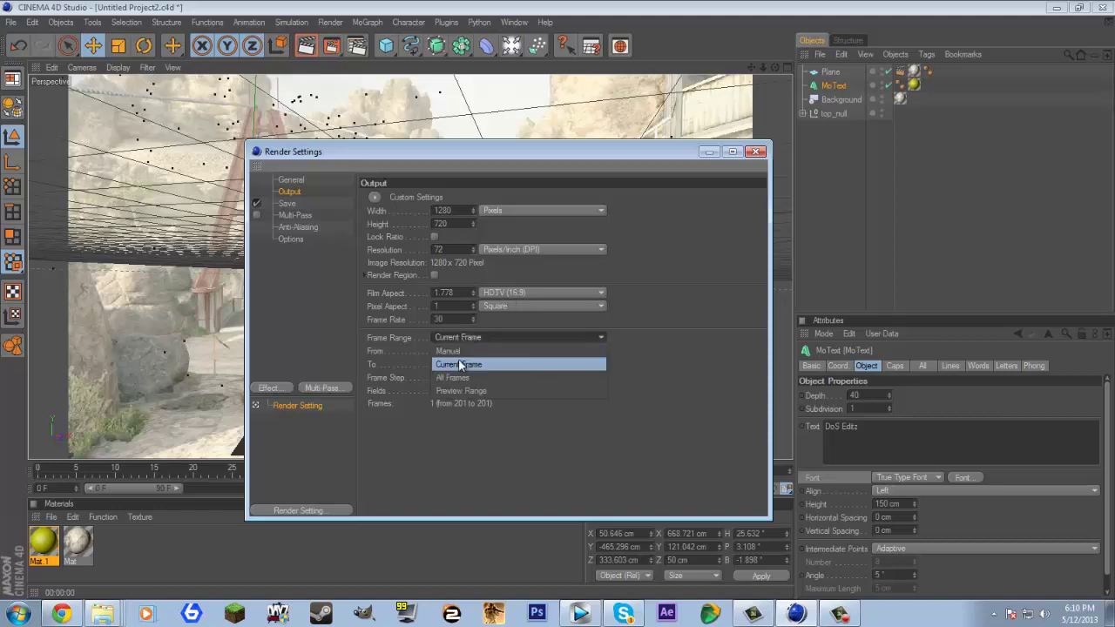
pyautogui.click(465, 376)
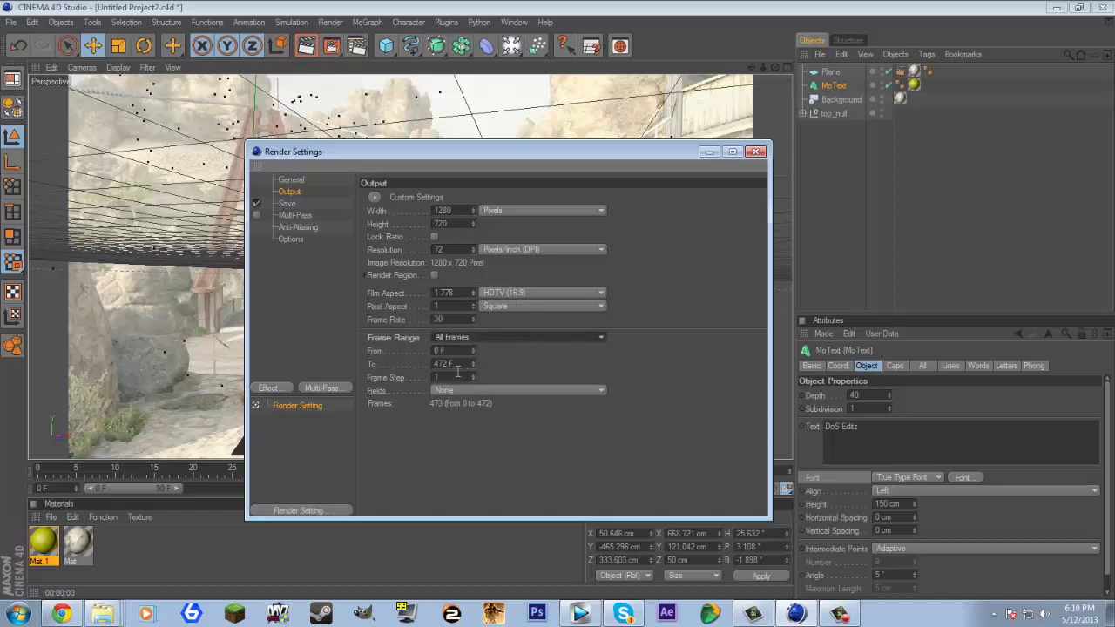
pyautogui.moveTo(453, 350); pyautogui.dragTo(396, 355)
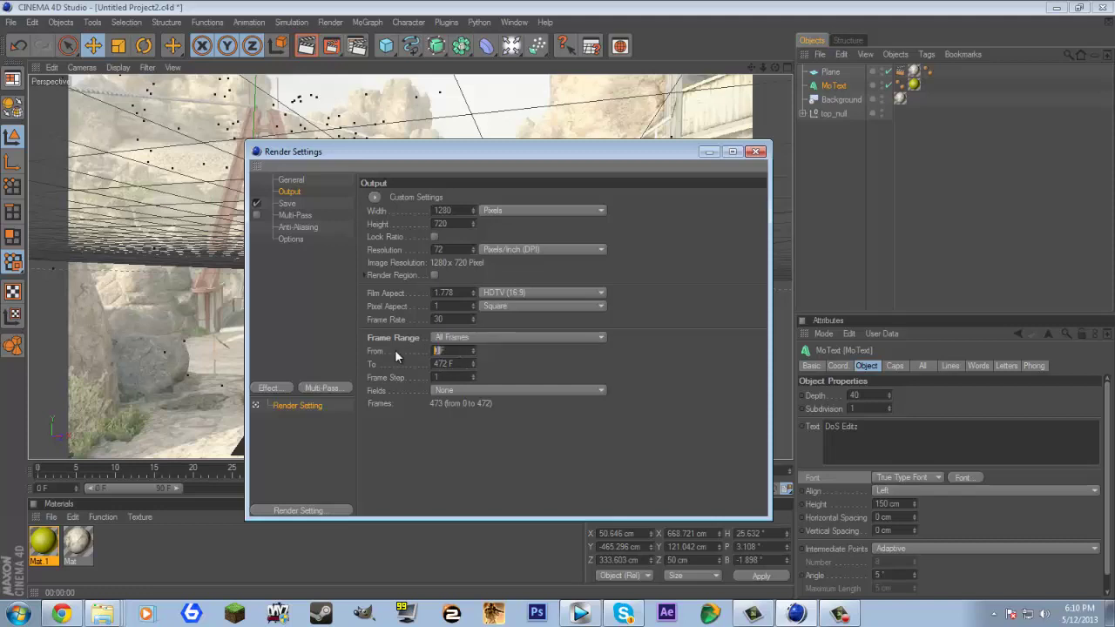
pyautogui.press('Return')
# Set the render's save format to AVI Movie and its output file to YOUTUBECINEMATIC in New folder
pyautogui.click(288, 204)
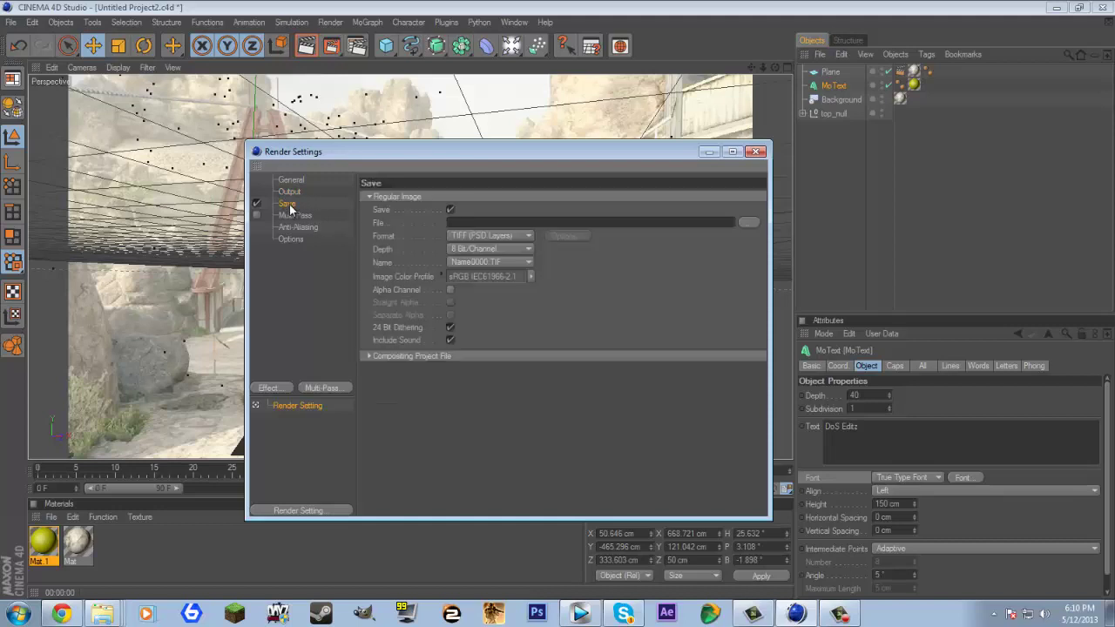
pyautogui.click(479, 235)
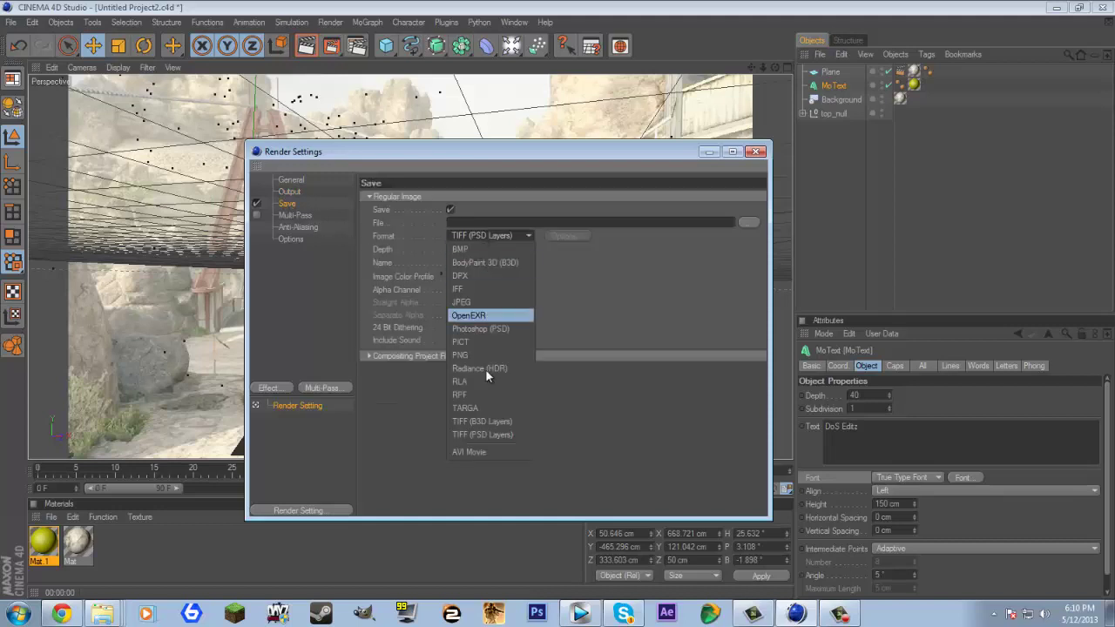
pyautogui.click(479, 453)
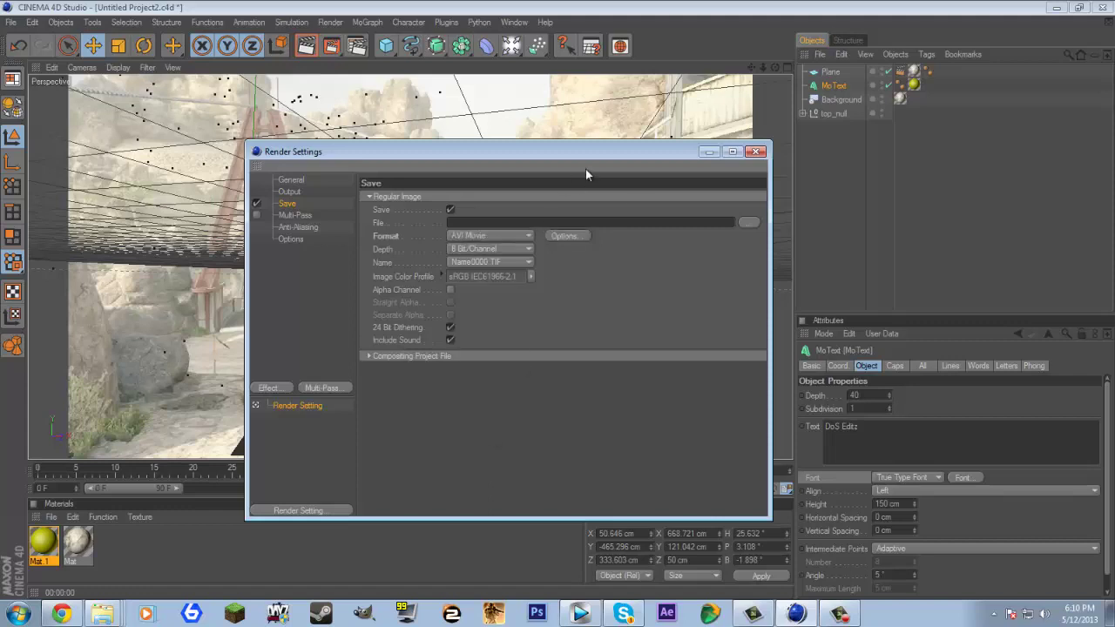
pyautogui.click(748, 222)
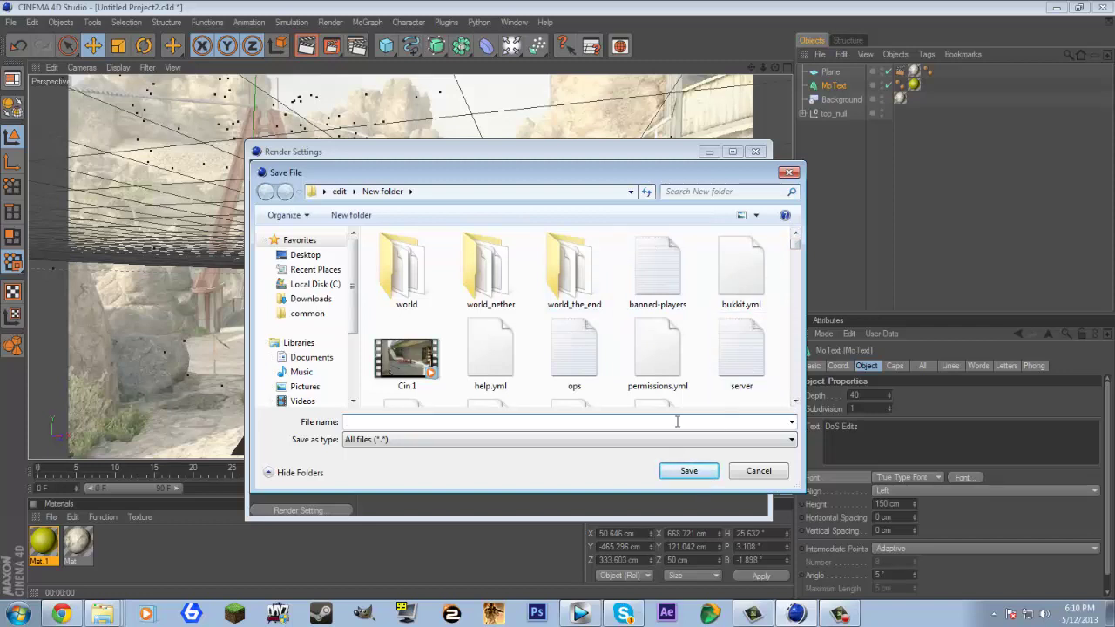
pyautogui.write('YOUTUBECINEMATIC')
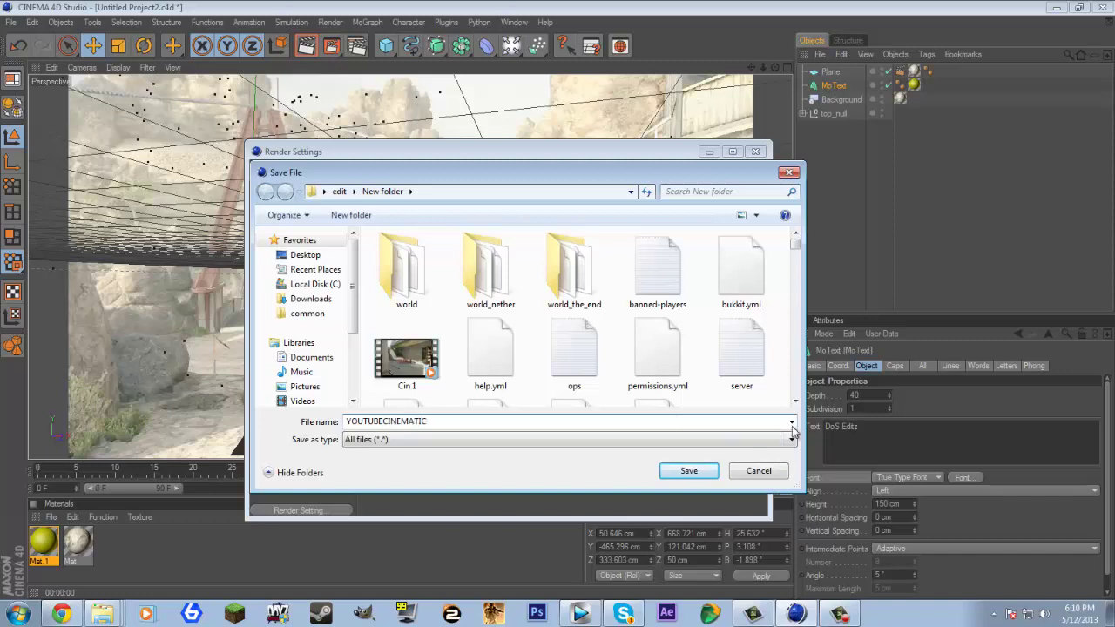
pyautogui.click(708, 477)
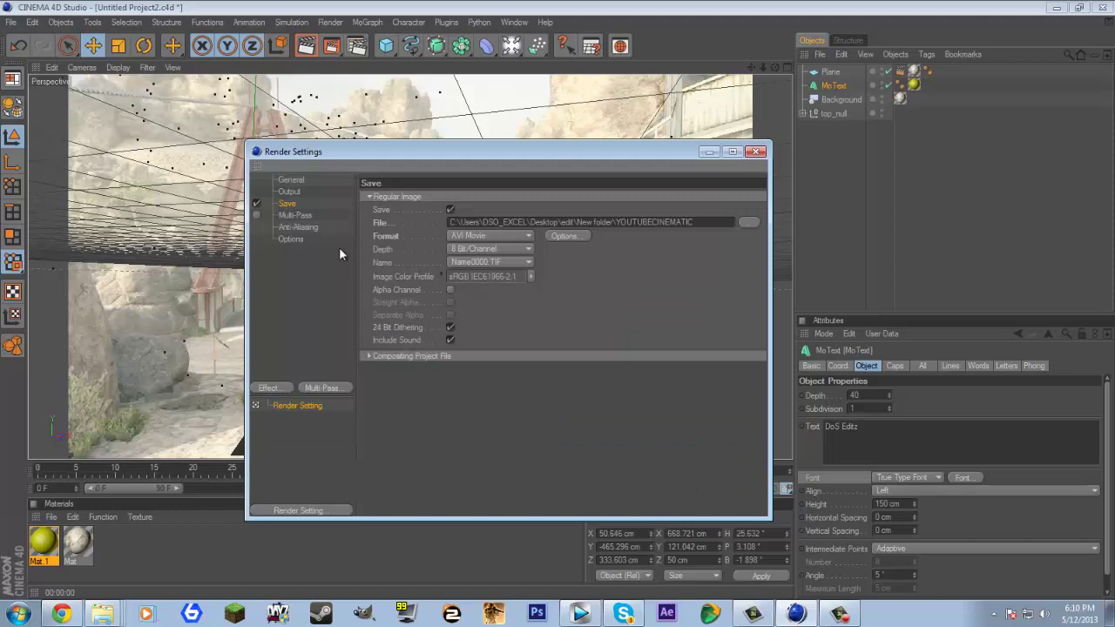
# Set the render's anti-aliasing to Best with a minimum level of 2x2
pyautogui.click(294, 214)
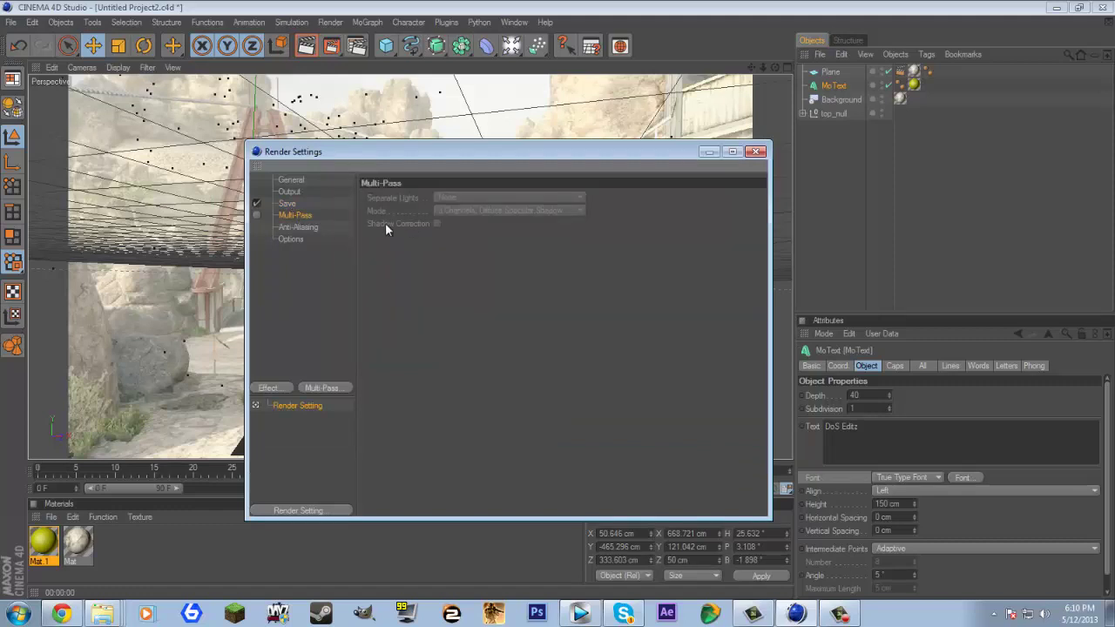
pyautogui.click(301, 228)
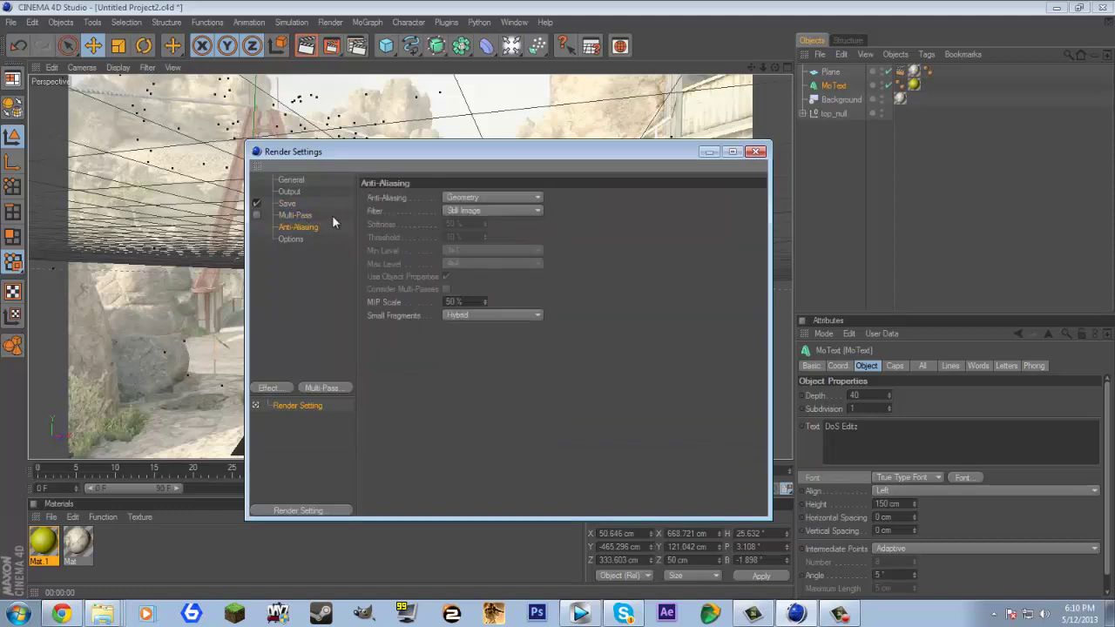
pyautogui.click(498, 197)
pyautogui.click(486, 238)
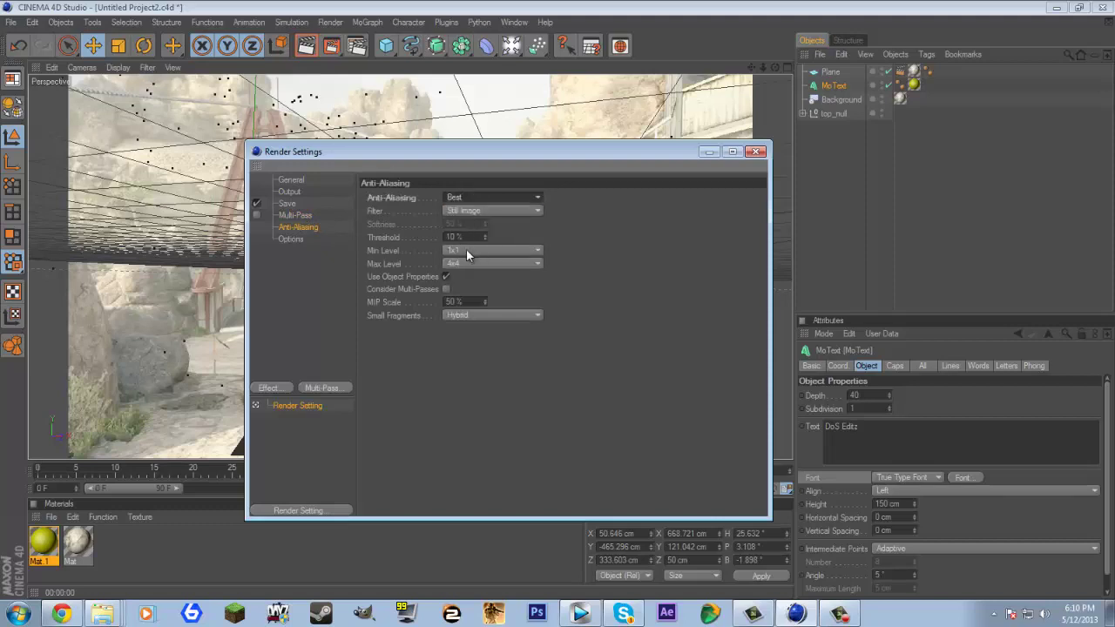
pyautogui.click(467, 250)
pyautogui.click(471, 275)
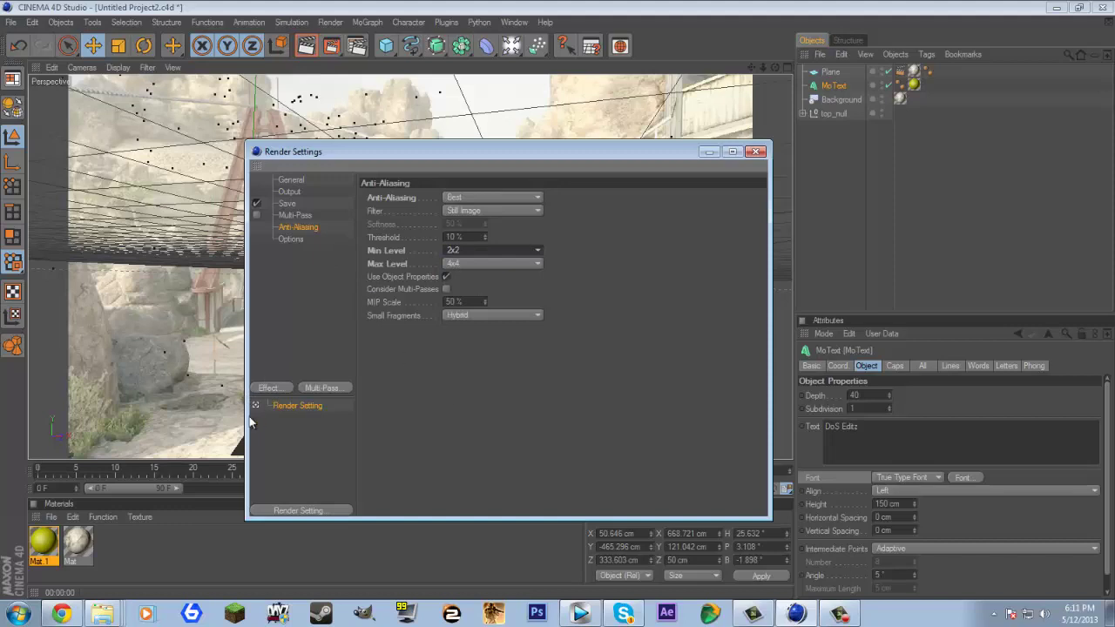
# Add the Ambient Occlusion effect with a minimum ray length of 140 cm and close the render settings
pyautogui.click(275, 388)
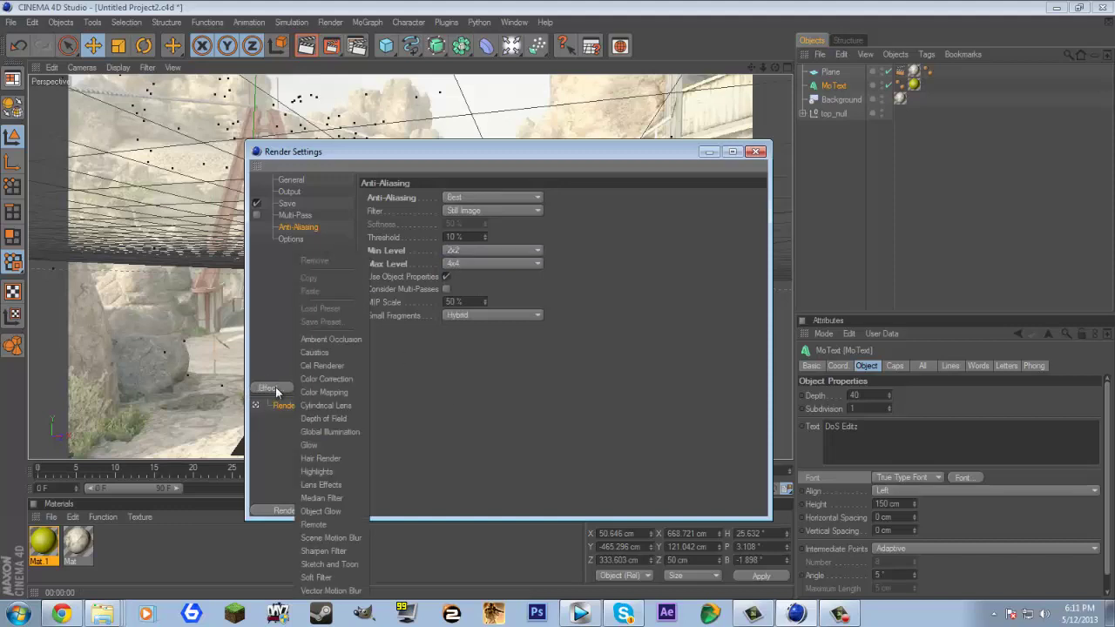
pyautogui.click(344, 339)
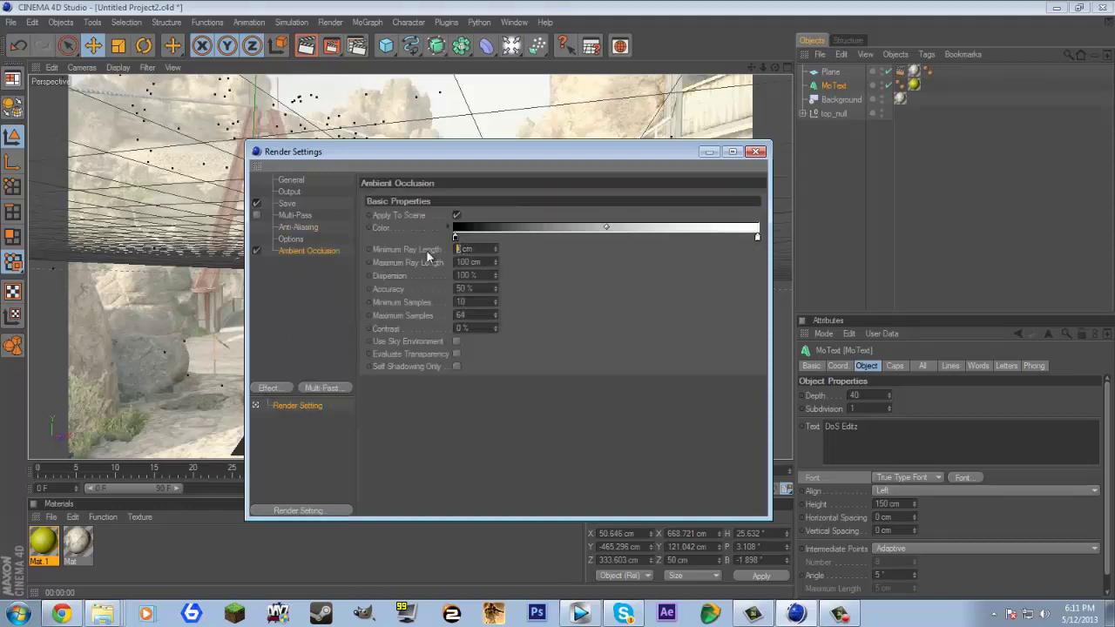
pyautogui.write('140')
pyautogui.press('Return')
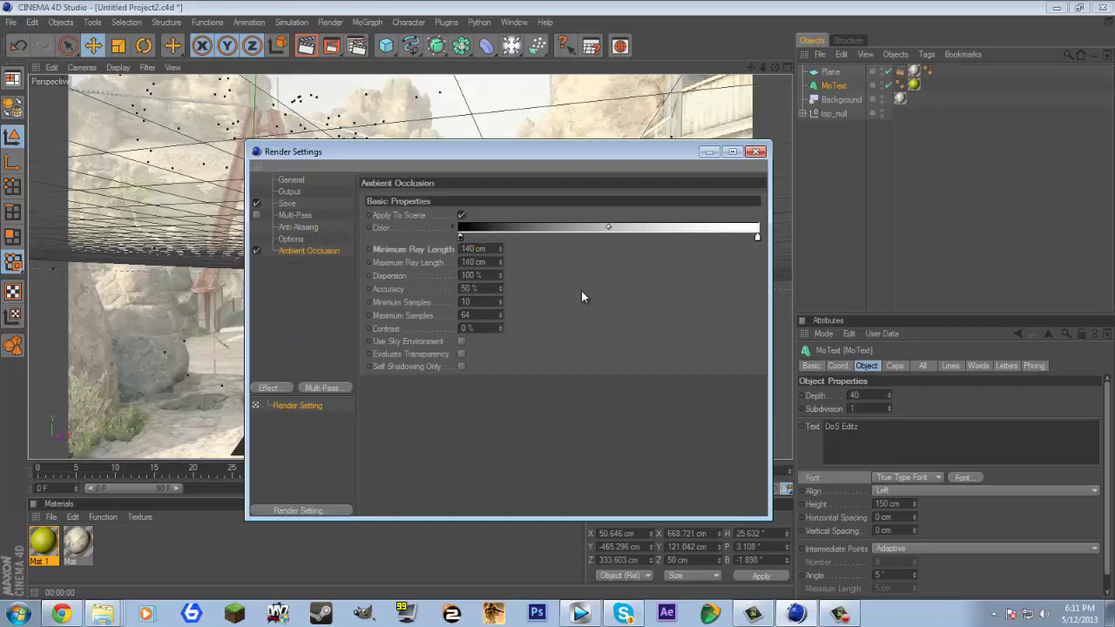
pyautogui.moveTo(726, 155); pyautogui.dragTo(569, 142)
pyautogui.click(599, 137)
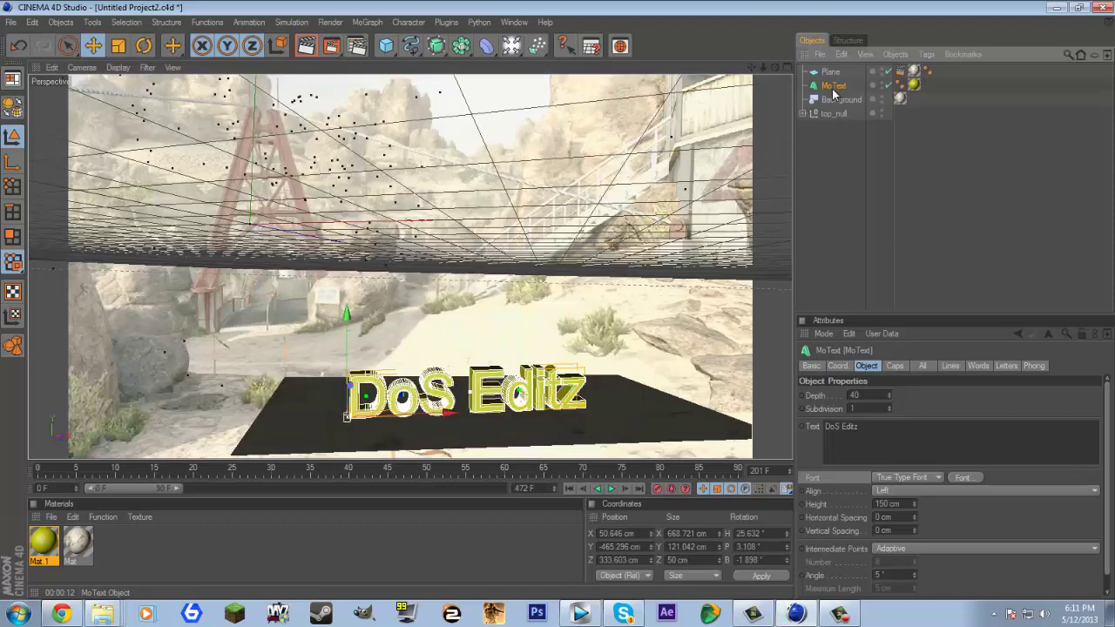
# Lower the plane slightly and lower the MoText object to about Y -487 cm
pyautogui.moveTo(347, 316); pyautogui.dragTo(349, 326)
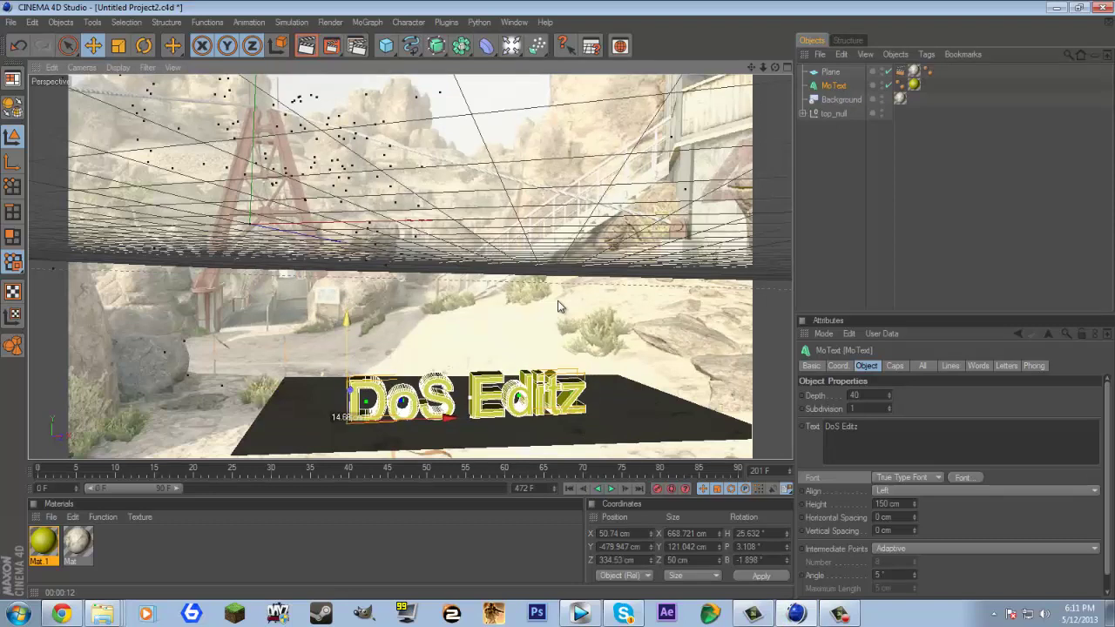
pyautogui.moveTo(559, 304); pyautogui.dragTo(557, 299)
pyautogui.click(826, 98)
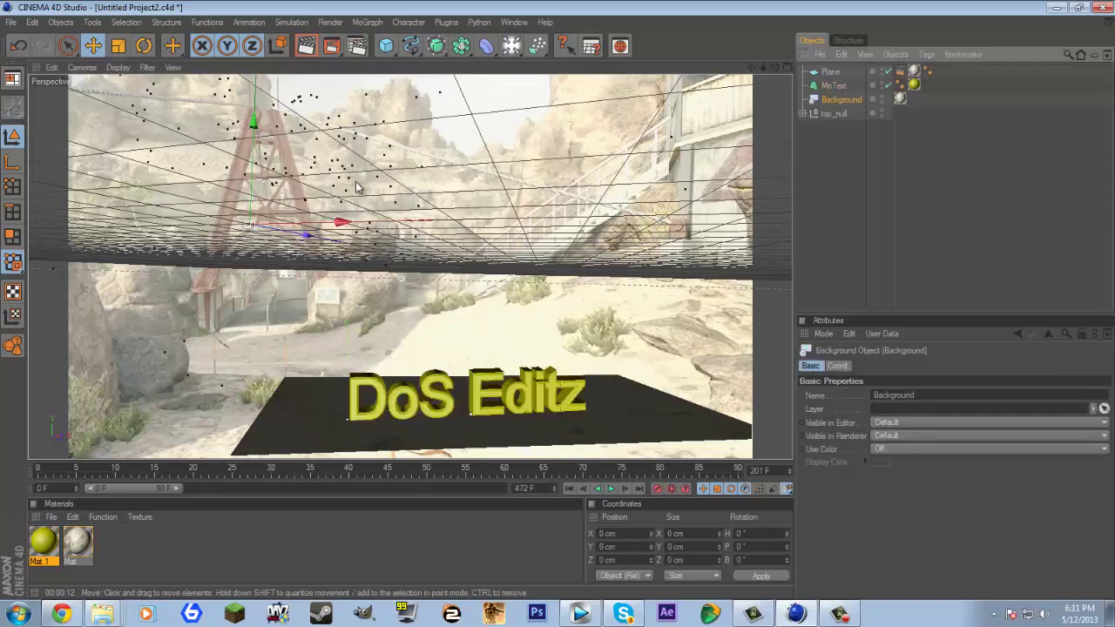
pyautogui.click(831, 115)
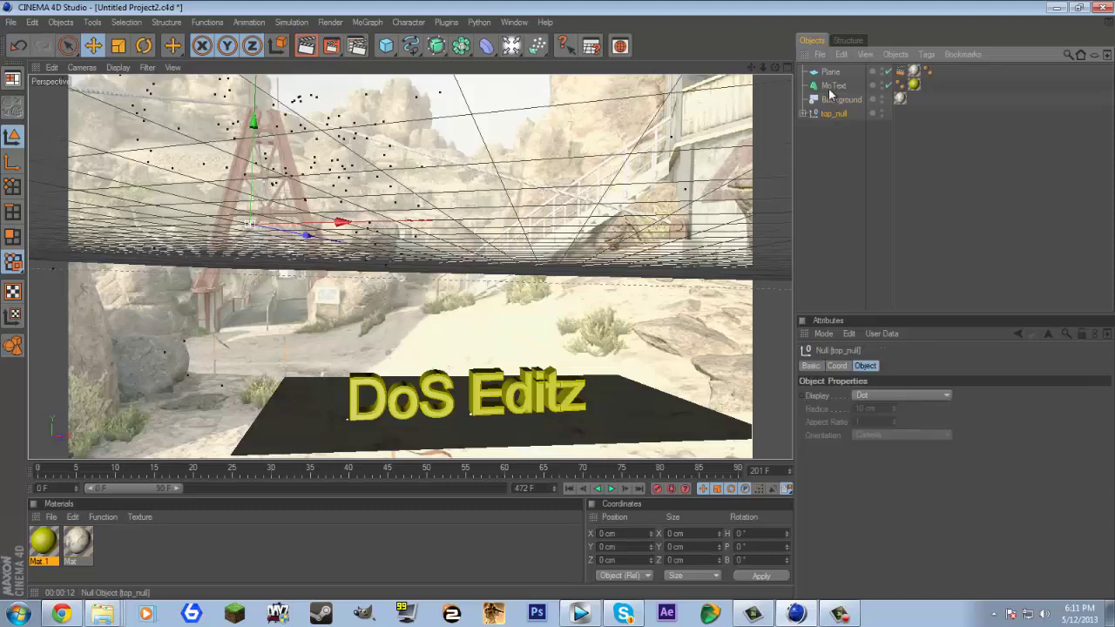
pyautogui.click(831, 74)
pyautogui.moveTo(493, 297); pyautogui.dragTo(557, 299)
pyautogui.click(832, 131)
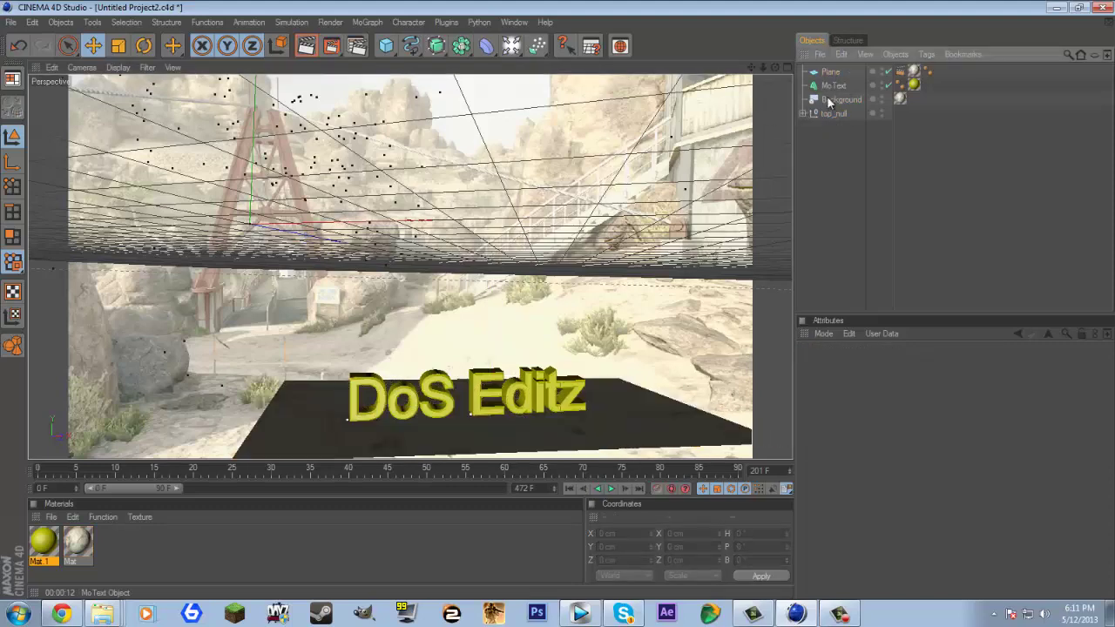
pyautogui.click(832, 87)
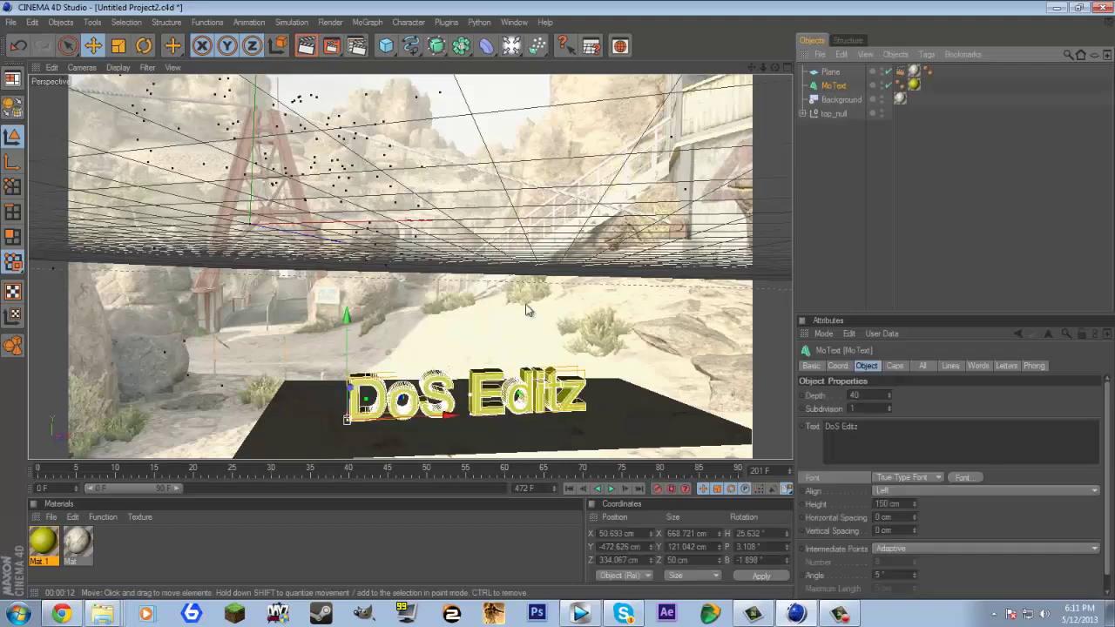
pyautogui.moveTo(558, 305); pyautogui.dragTo(558, 305)
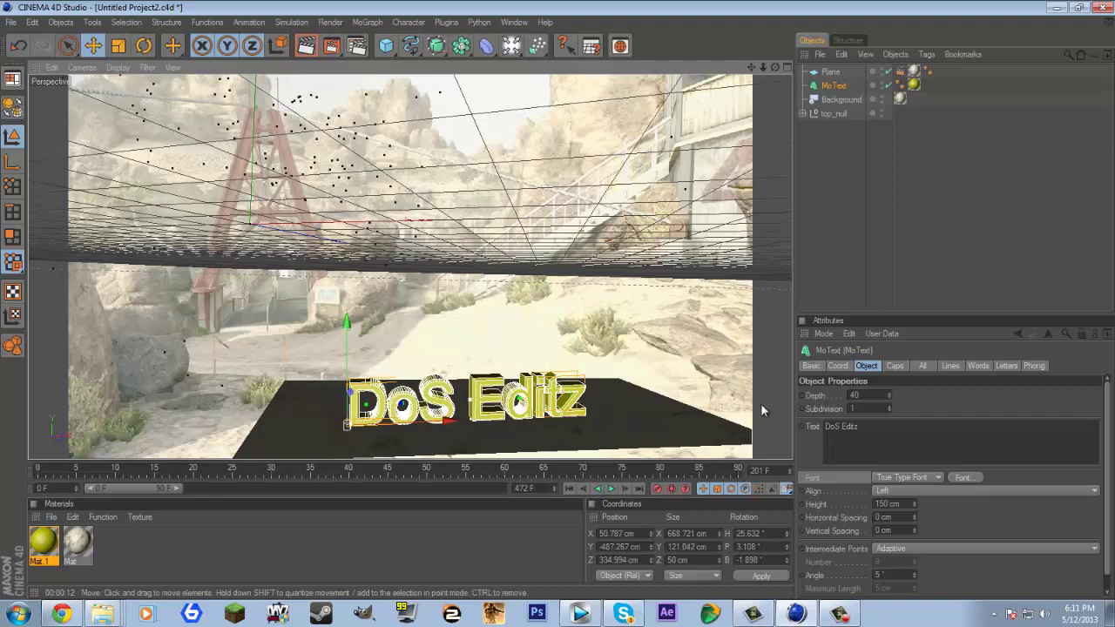
pyautogui.click(895, 367)
pyautogui.click(922, 367)
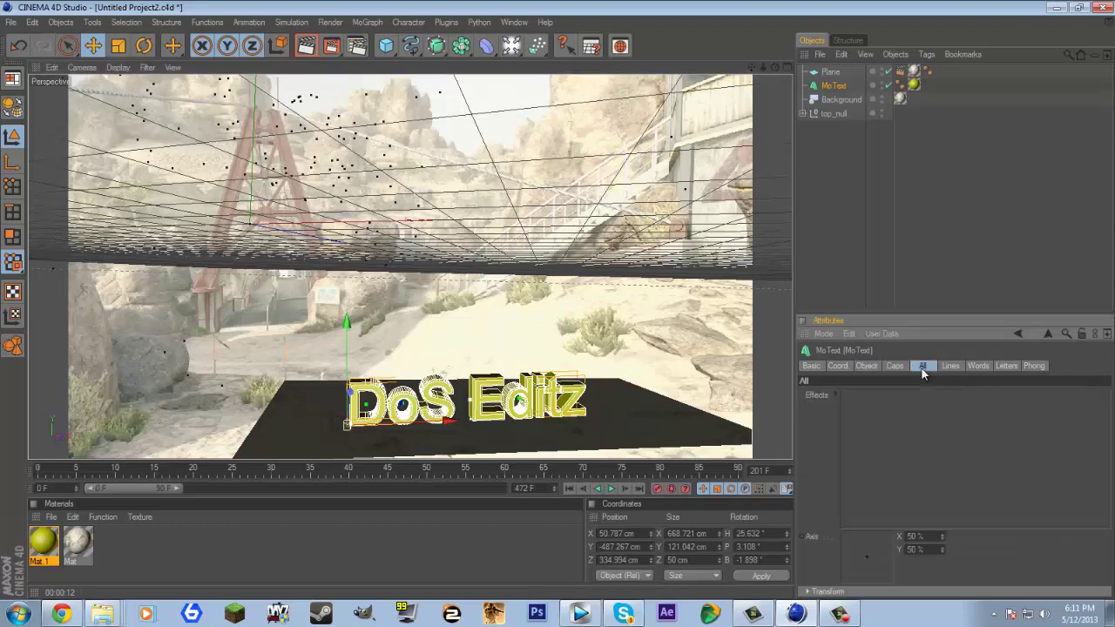
pyautogui.click(950, 367)
pyautogui.click(1007, 366)
pyautogui.click(1033, 366)
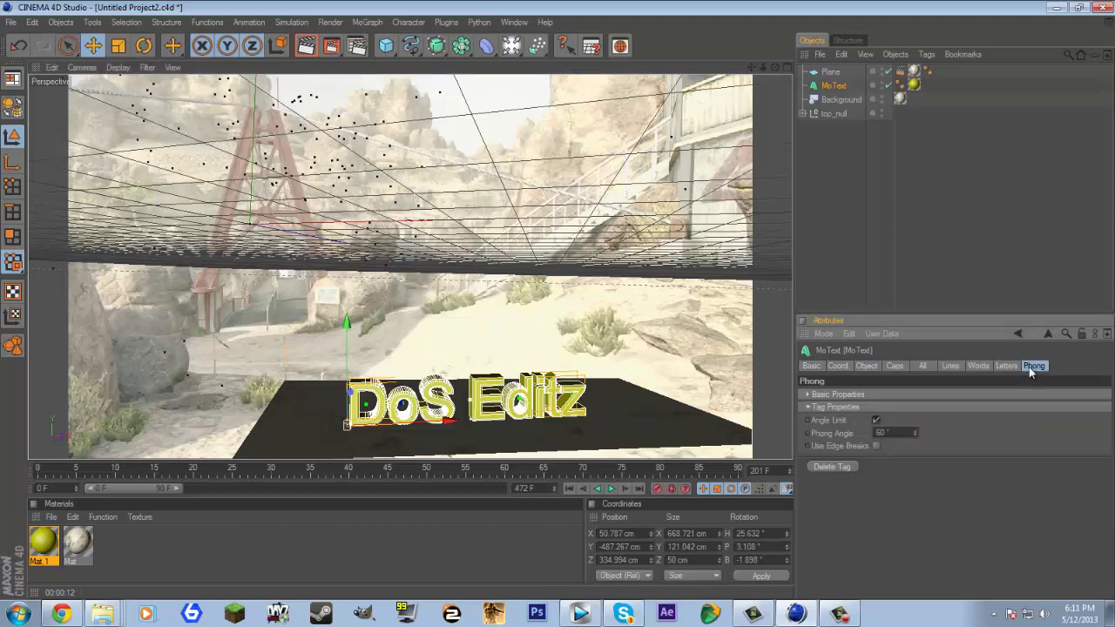
# Preview the text in a viewport render and lower the MoText object to about Y -500 cm
pyautogui.hotkey('ctrl', 'r')
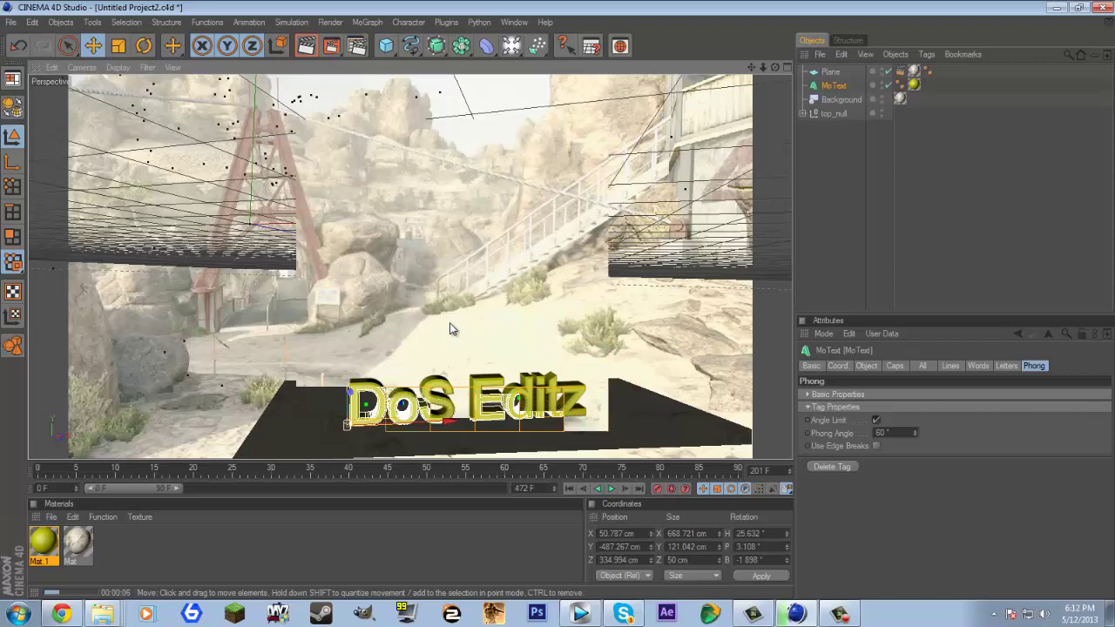
pyautogui.click(838, 85)
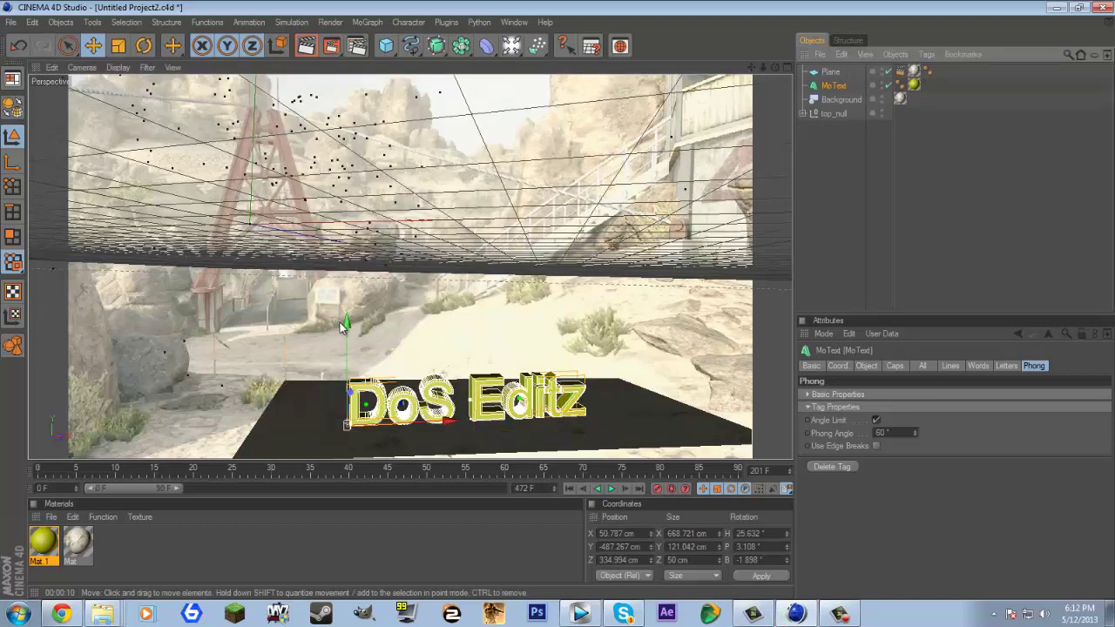
pyautogui.moveTo(344, 325); pyautogui.dragTo(559, 305)
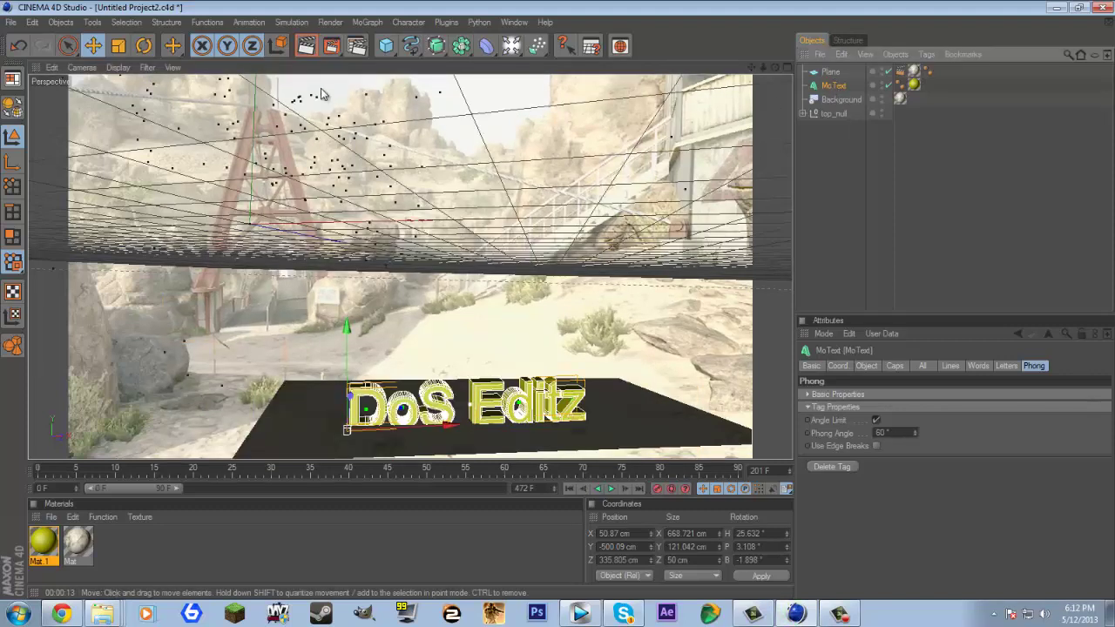
# Rotate the MoText object's bank to about -0.8° and raise it to about Y -487 cm
pyautogui.click(144, 50)
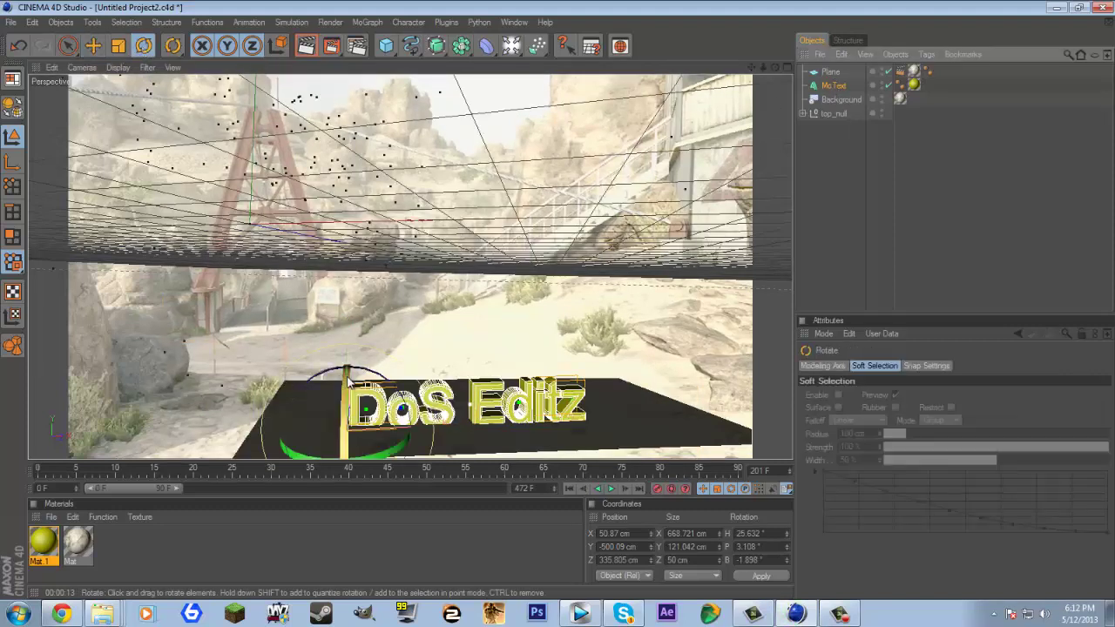
pyautogui.moveTo(344, 377); pyautogui.dragTo(333, 369)
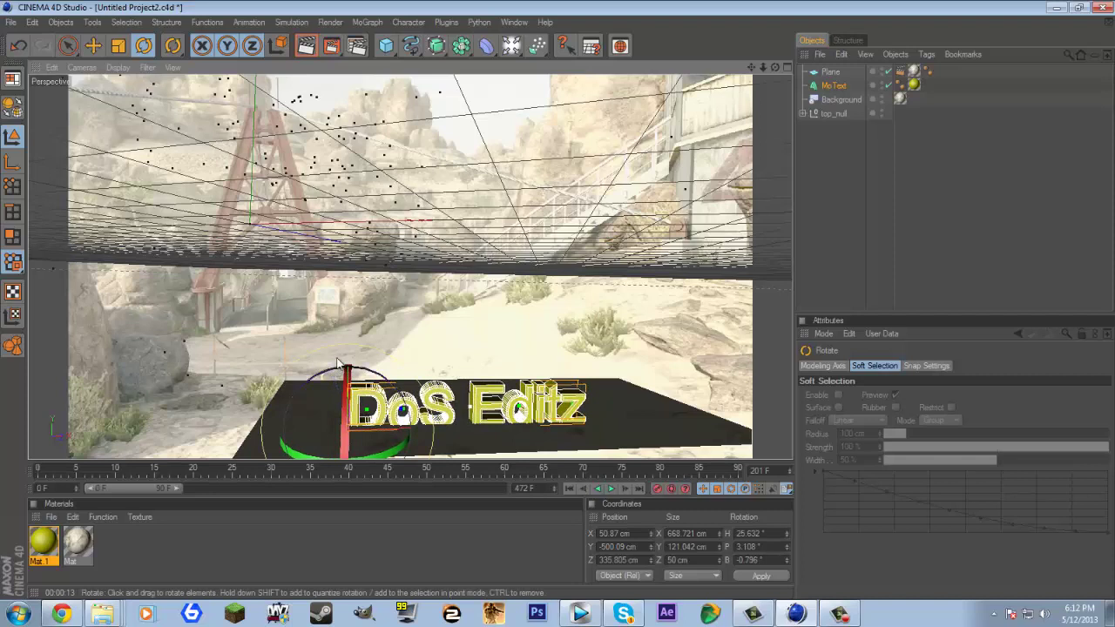
pyautogui.click(94, 46)
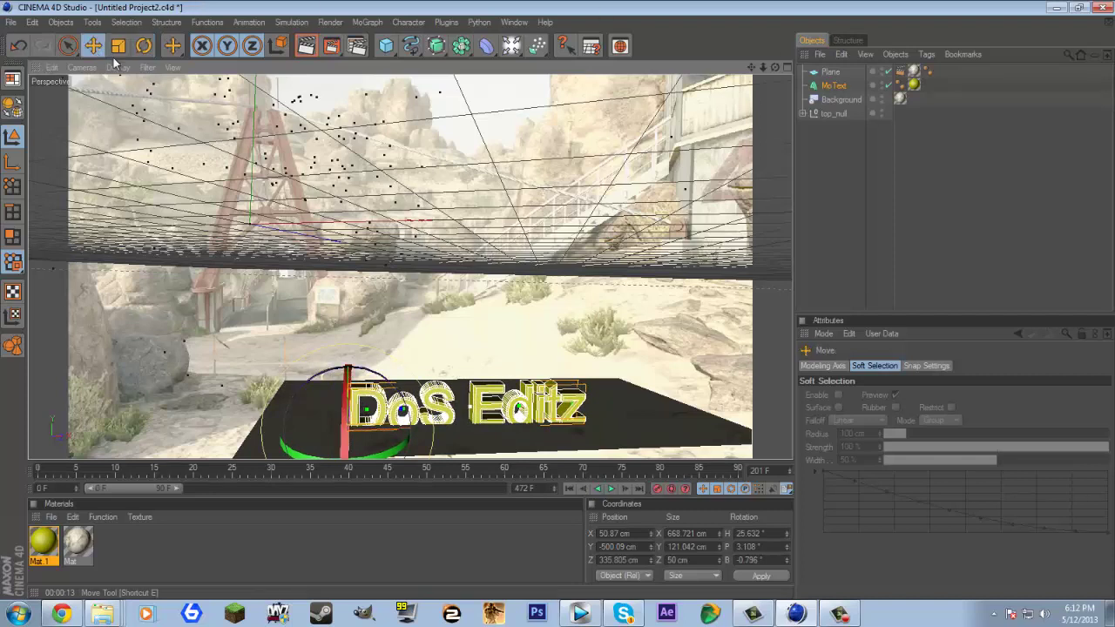
pyautogui.moveTo(349, 323); pyautogui.dragTo(558, 300)
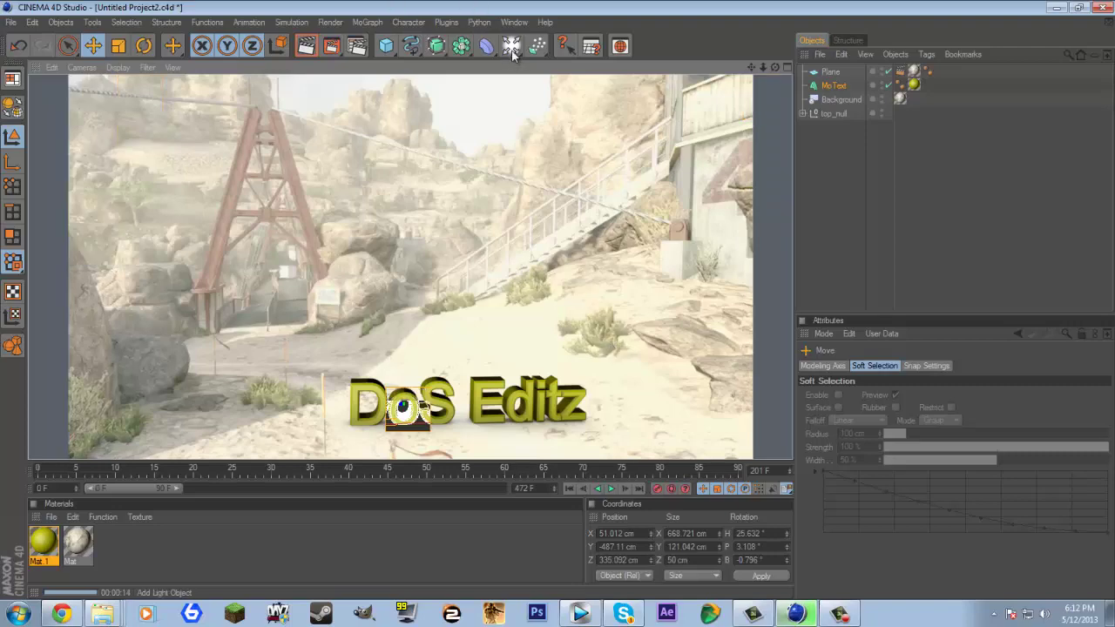
# Add an omni light and move it to about X 648 cm, Z 100 cm, beyond the end of the text
pyautogui.moveTo(511, 46); pyautogui.dragTo(551, 58)
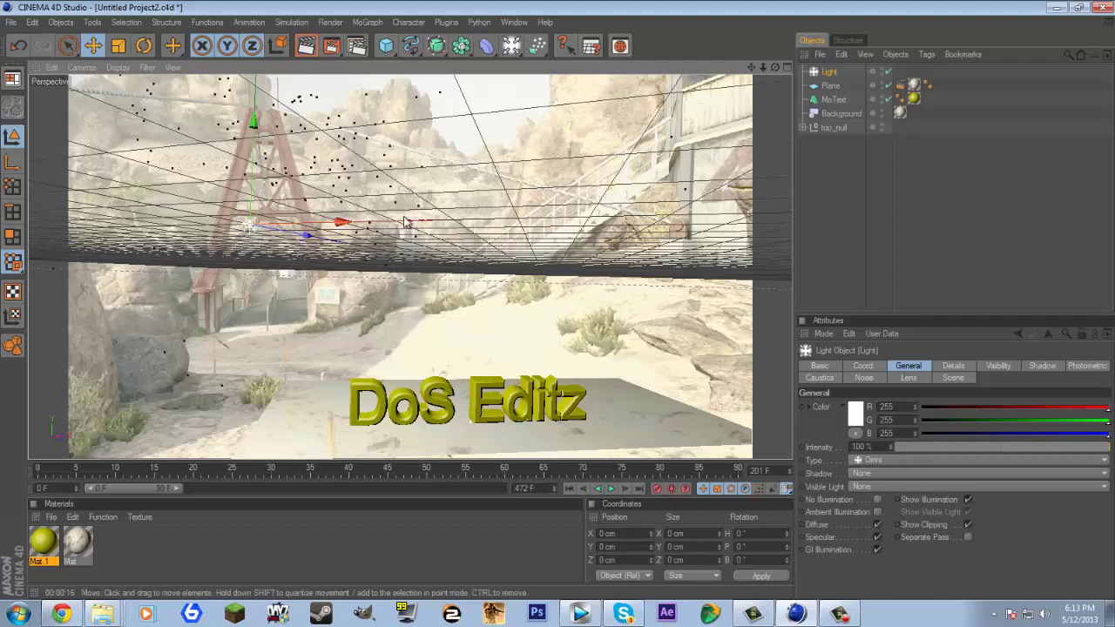
pyautogui.keyDown('alt'); pyautogui.moveTo(451, 155); pyautogui.dragTo(559, 306); pyautogui.keyUp('alt')
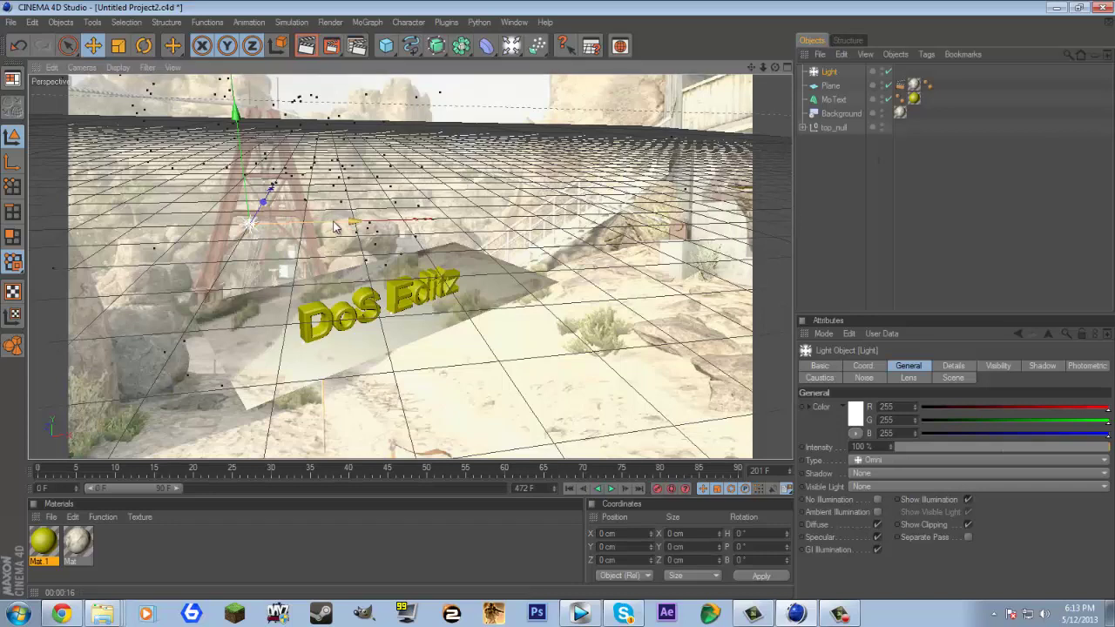
pyautogui.moveTo(348, 226)
pyautogui.mouseDown()
pyautogui.moveTo(565, 308)
pyautogui.moveTo(330, 228)
pyautogui.mouseUp()
pyautogui.moveTo(624, 225); pyautogui.dragTo(560, 307)
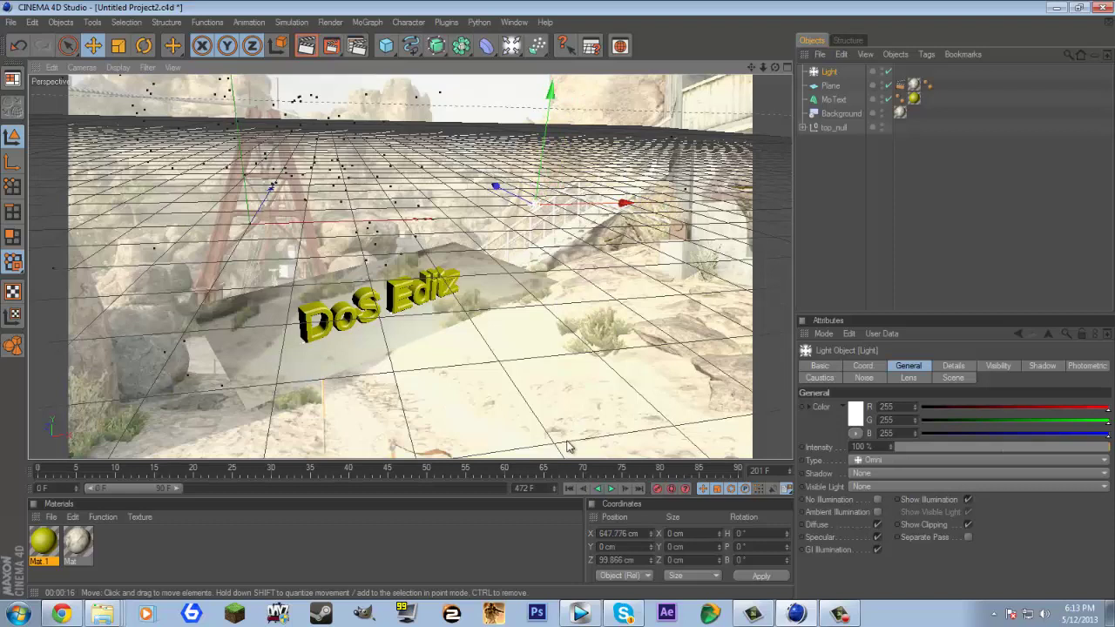
# Go to frame 202, check the lit text in a viewport render, and select the MoText object
pyautogui.hotkey('ctrl', 'r')
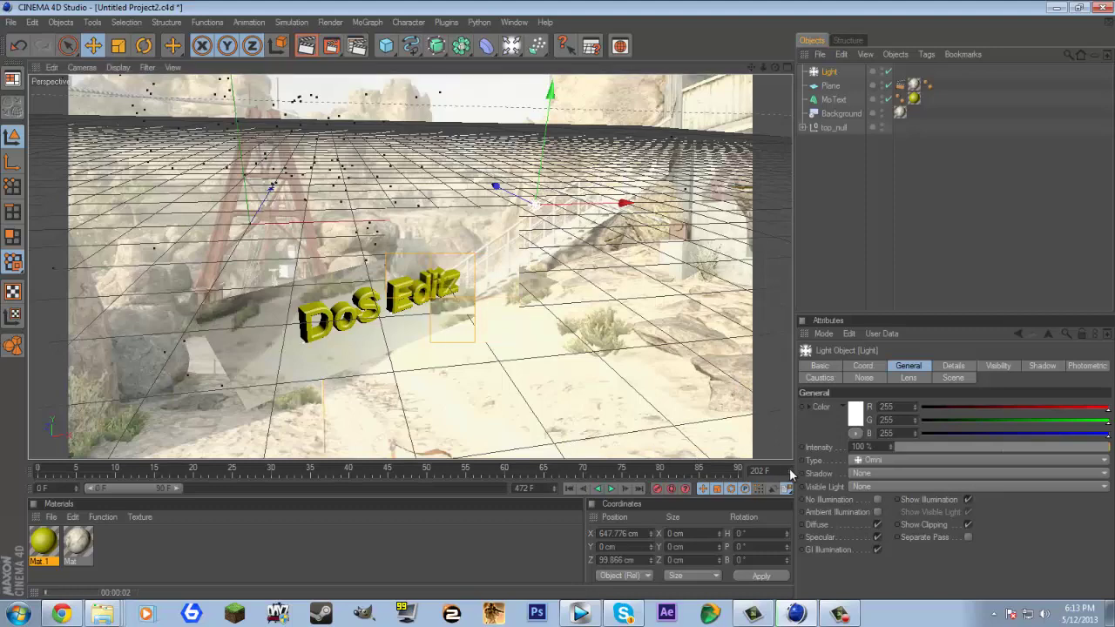
pyautogui.moveTo(788, 475); pyautogui.dragTo(791, 476)
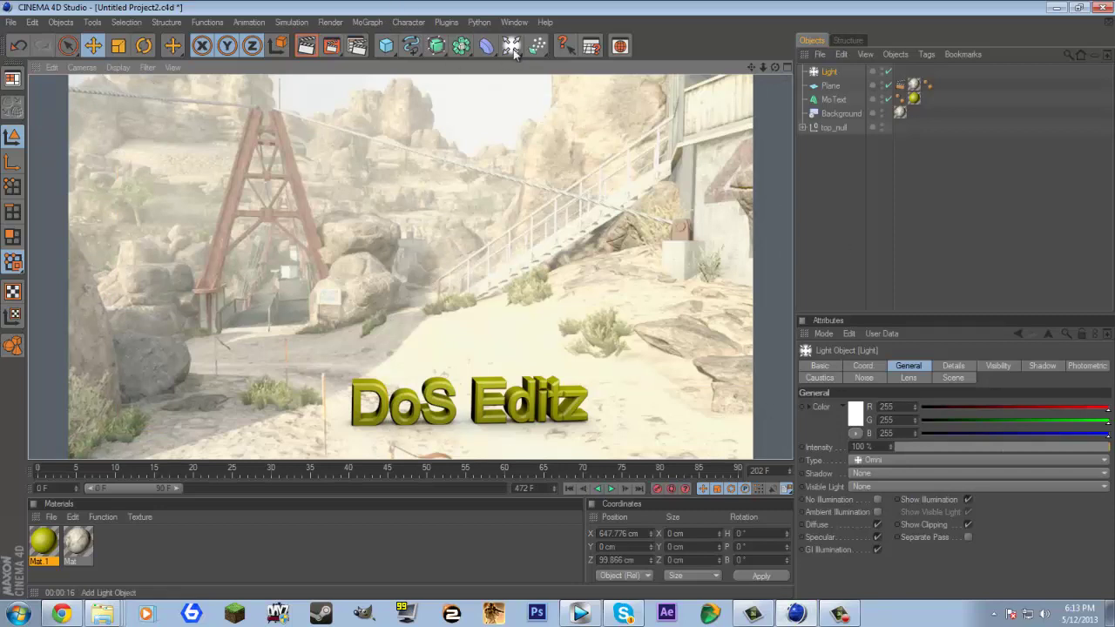
pyautogui.click(833, 100)
pyautogui.click(617, 230)
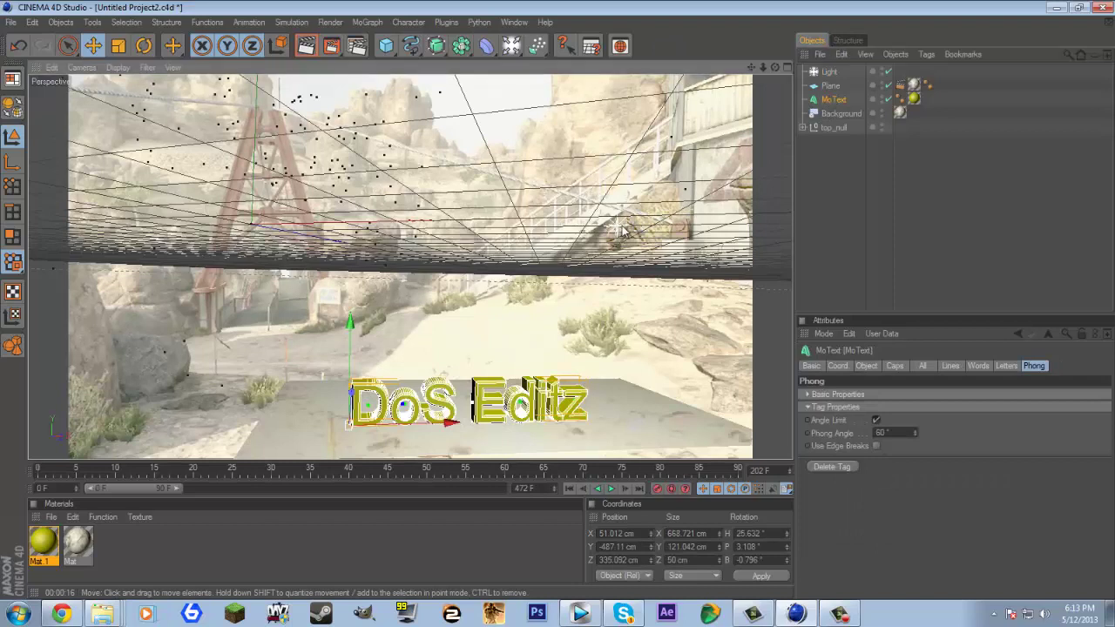
# Lower the omni light to about Y -83 cm and bring it forward to about Z -72 cm
pyautogui.moveTo(617, 130); pyautogui.dragTo(617, 171)
pyautogui.moveTo(642, 281)
pyautogui.mouseDown()
pyautogui.moveTo(605, 278)
pyautogui.moveTo(547, 305)
pyautogui.moveTo(620, 284)
pyautogui.mouseUp()
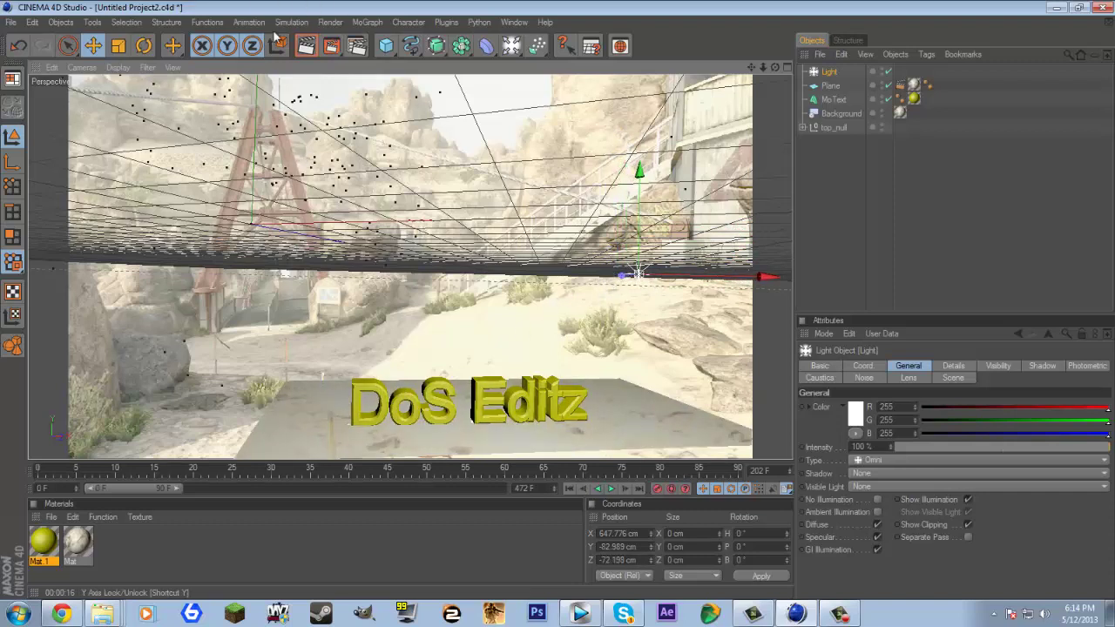
# Start rendering the animation in the Picture Viewer, stop the render and close the viewer
pyautogui.click(332, 47)
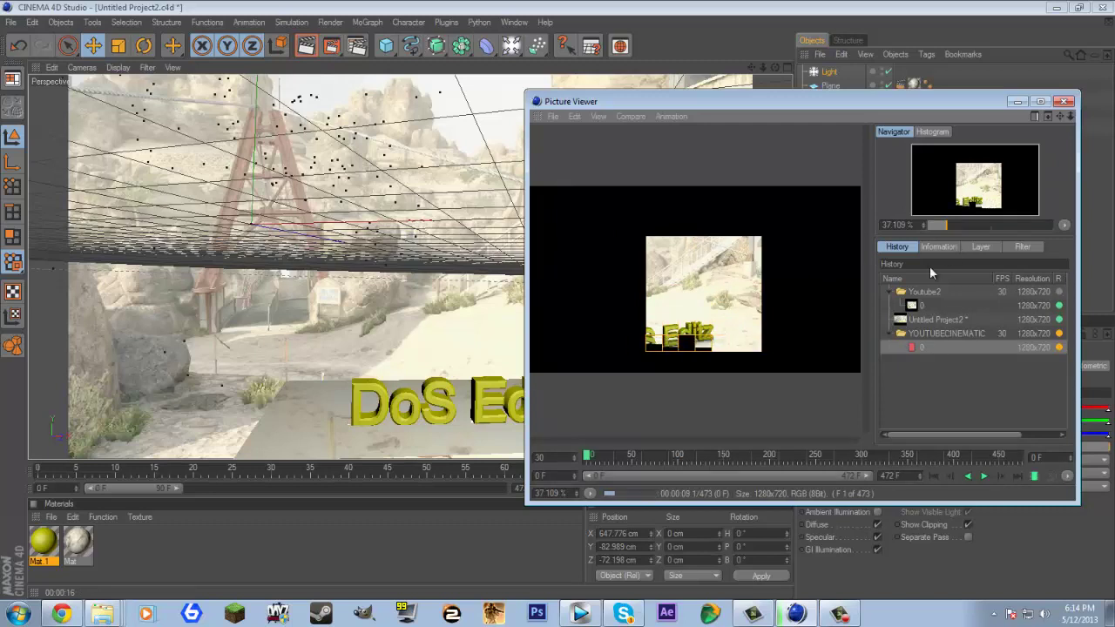
pyautogui.click(1065, 102)
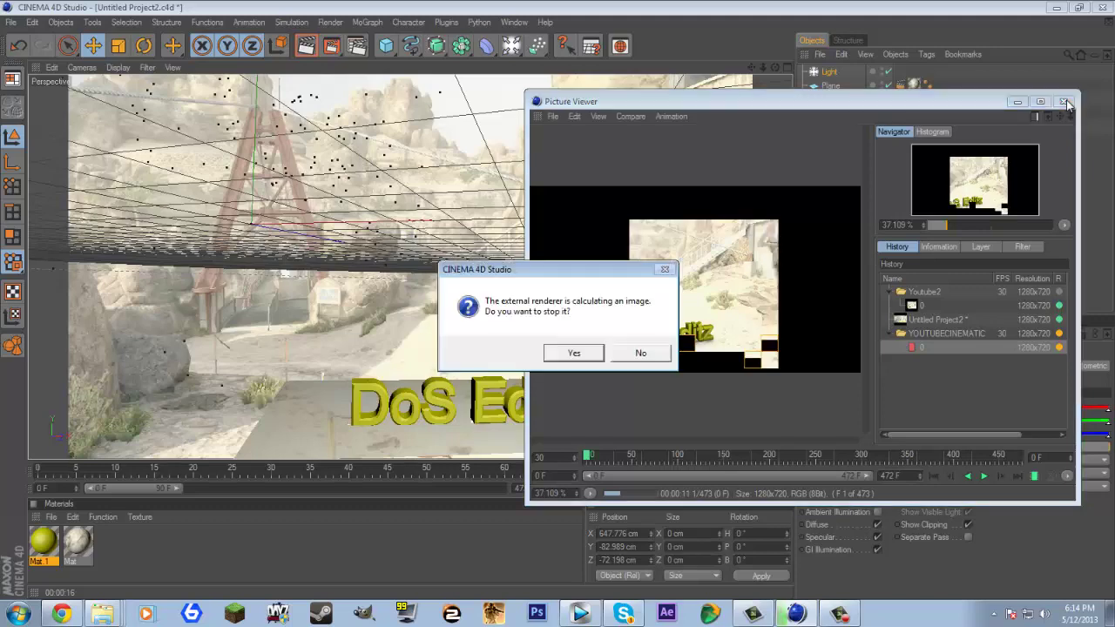
pyautogui.click(574, 353)
# Switch to the Explorer folder, play the finished Cin 1 video, pause it and close the player
pyautogui.click(1056, 8)
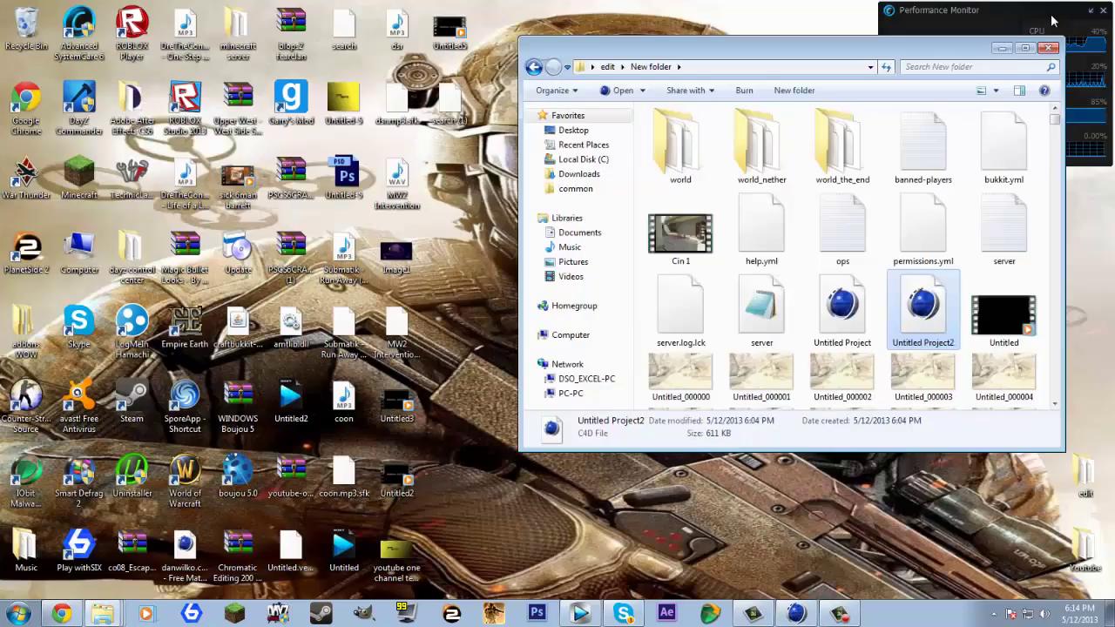
pyautogui.click(684, 233)
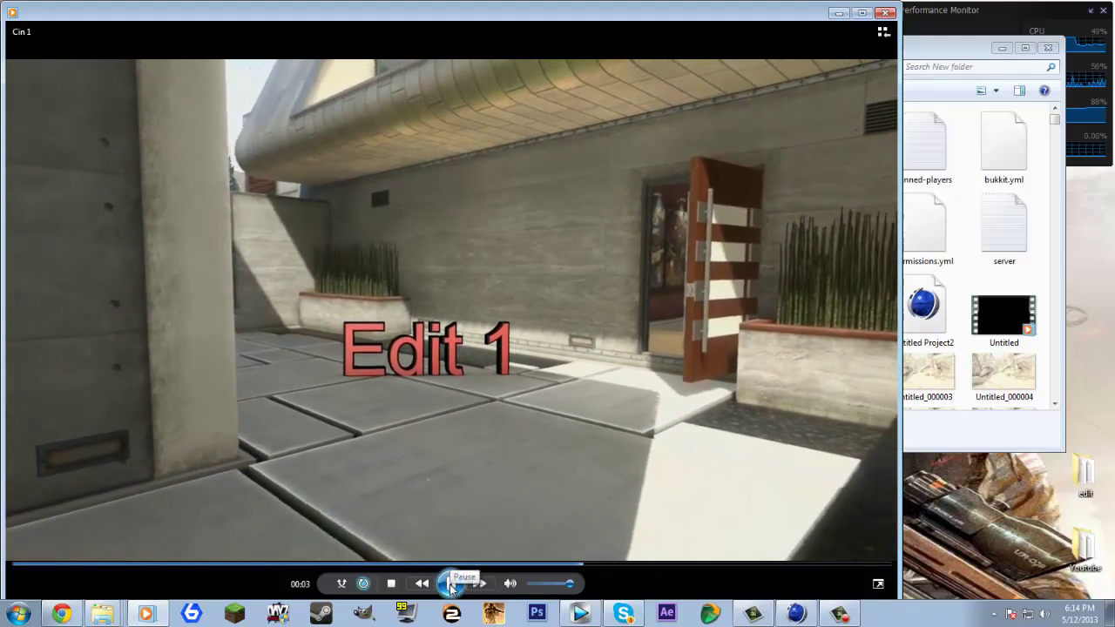
pyautogui.click(450, 584)
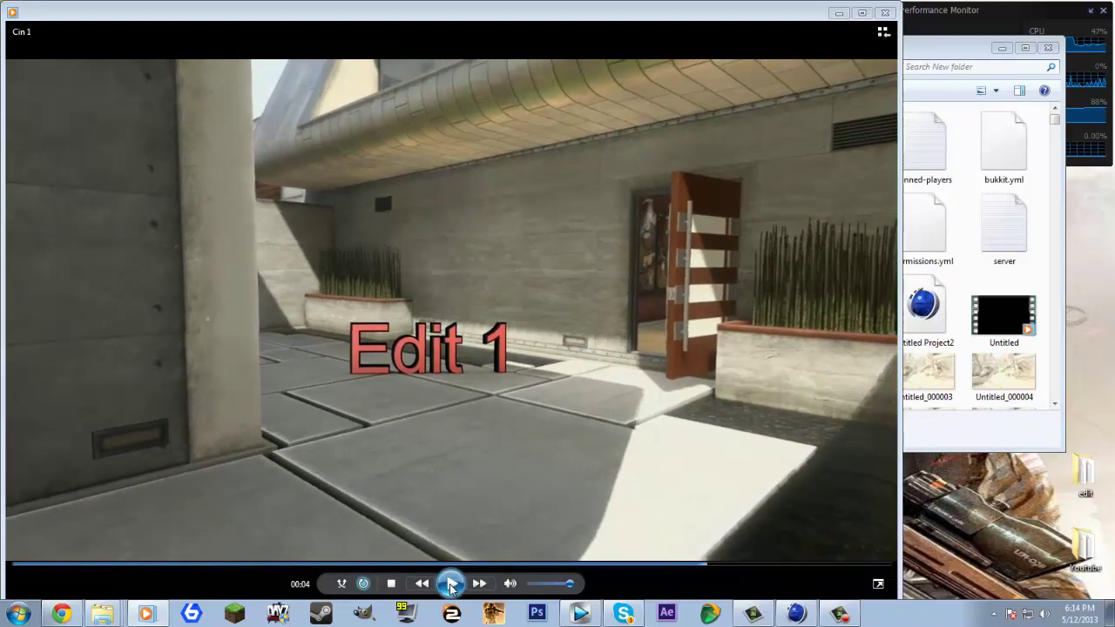
pyautogui.click(886, 12)
pyautogui.scroll(-10, 758, 188)
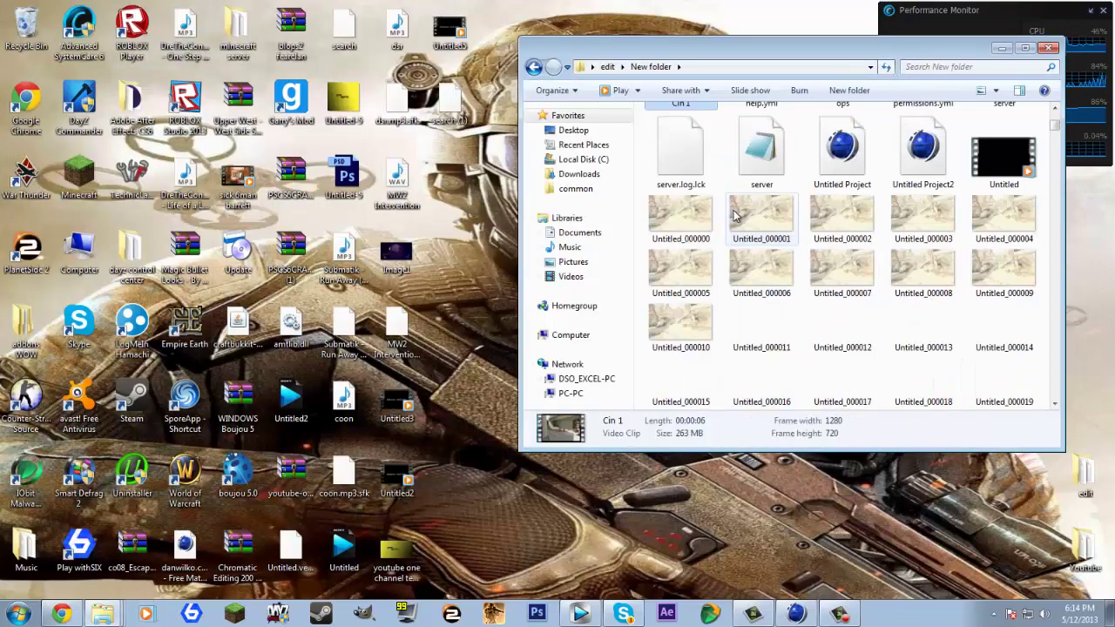
pyautogui.scroll(10, 740, 194)
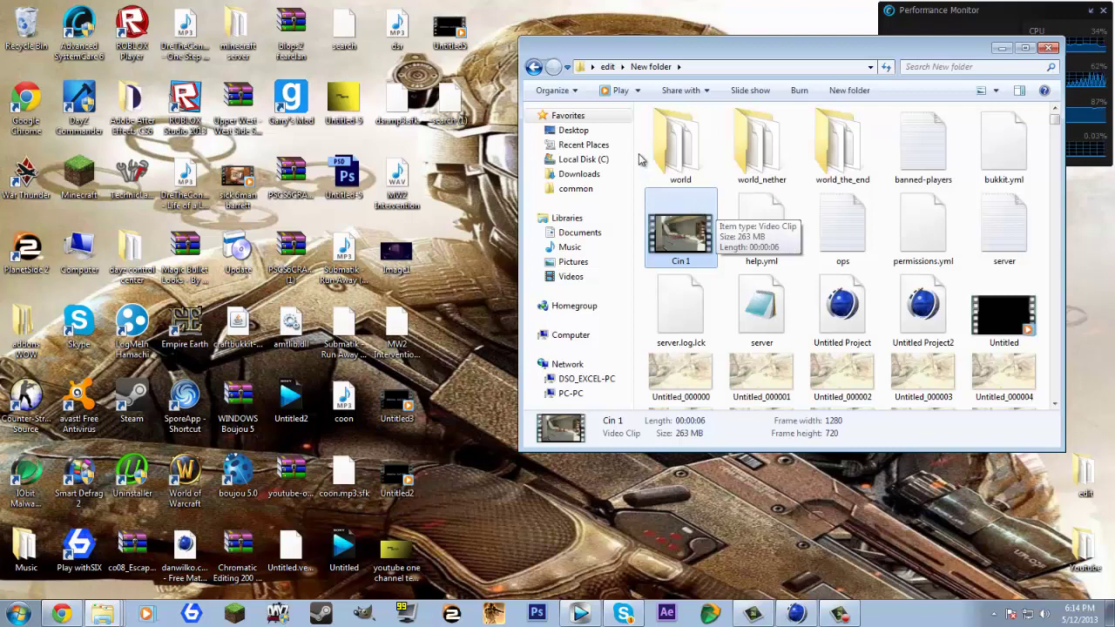
pyautogui.moveTo(641, 107)
pyautogui.mouseDown()
pyautogui.moveTo(688, 149)
pyautogui.moveTo(939, 166)
pyautogui.moveTo(984, 279)
pyautogui.moveTo(986, 418)
pyautogui.moveTo(981, 91)
pyautogui.moveTo(991, 90)
pyautogui.moveTo(627, 113)
pyautogui.mouseUp()
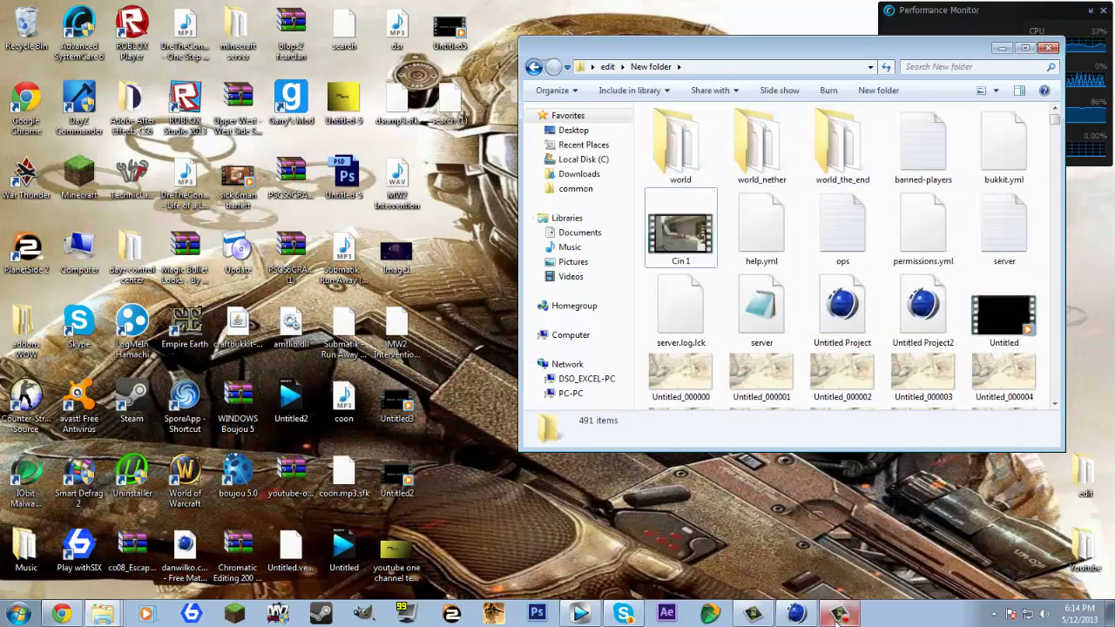
pyautogui.click(840, 615)
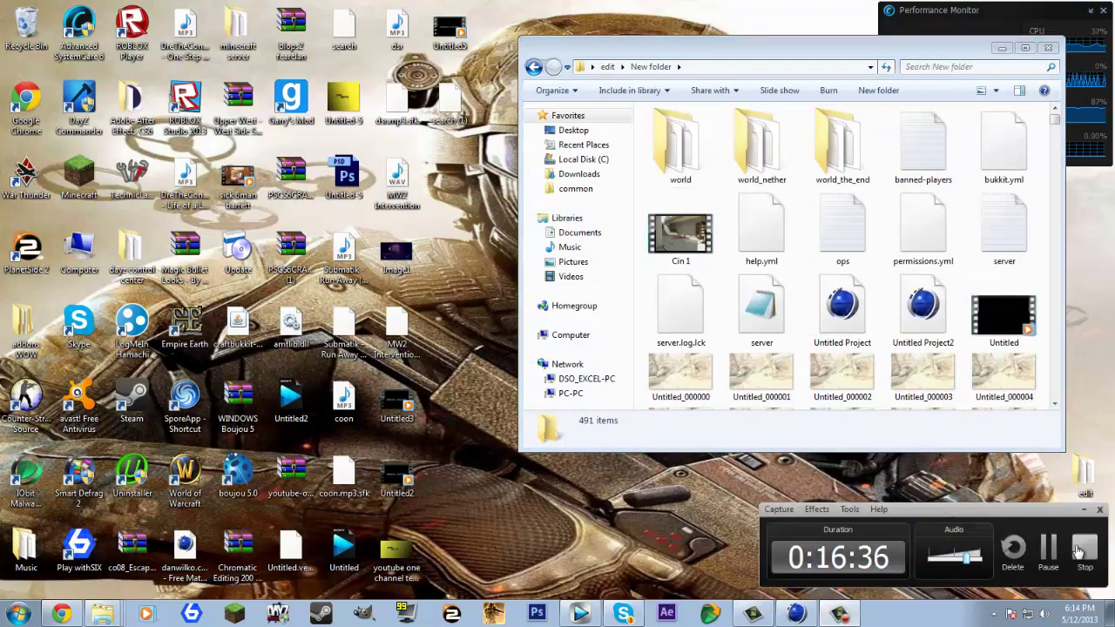